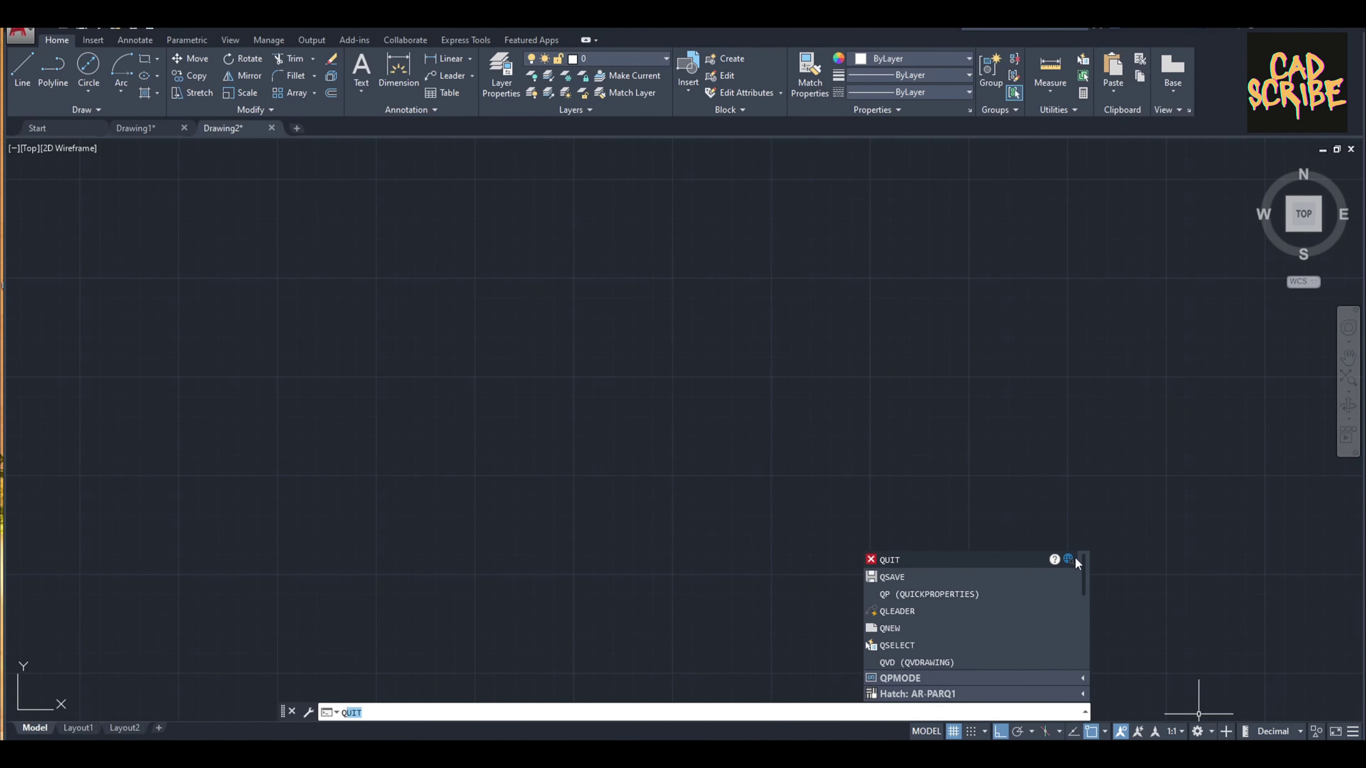
Step: Cancel closing the drawing and briefly check the layer list
{"action": "left_click", "coordinate": [878, 563]}
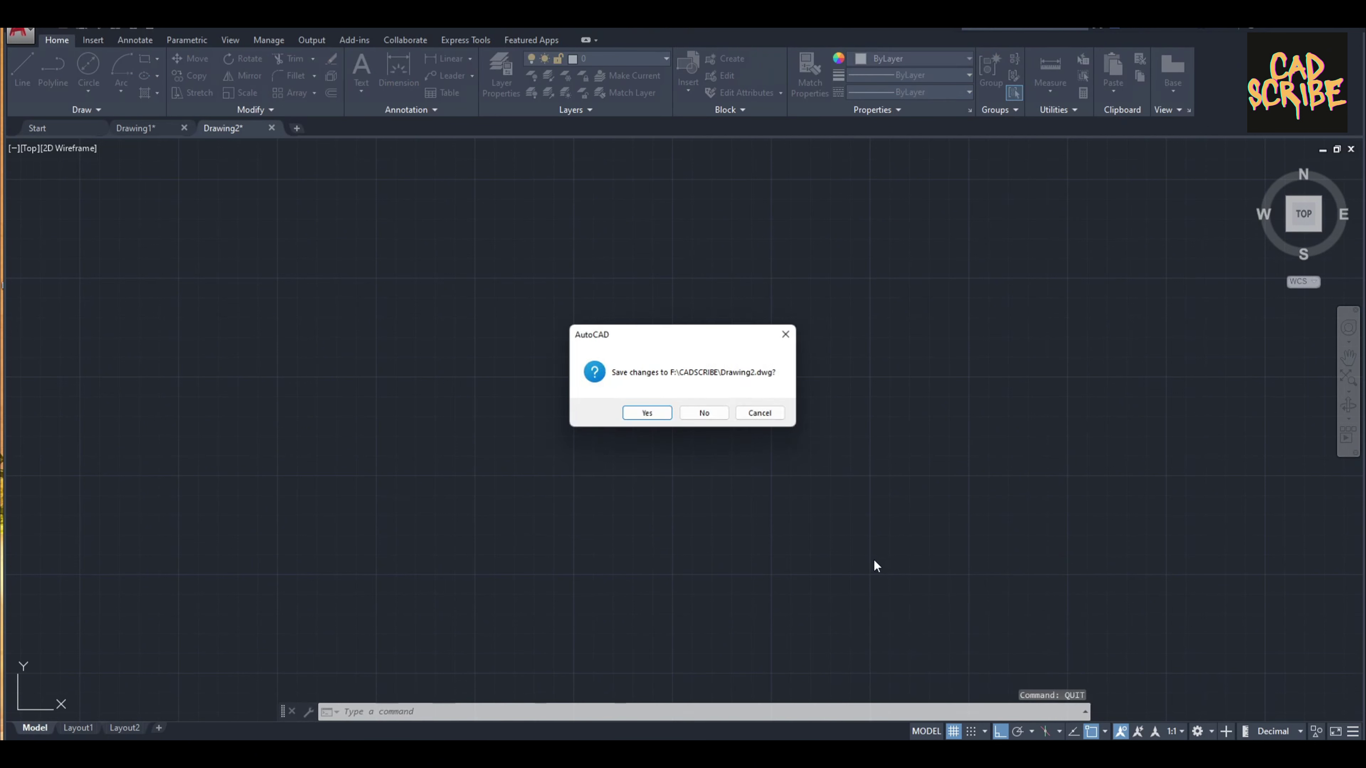
{"action": "left_click", "coordinate": [776, 412]}
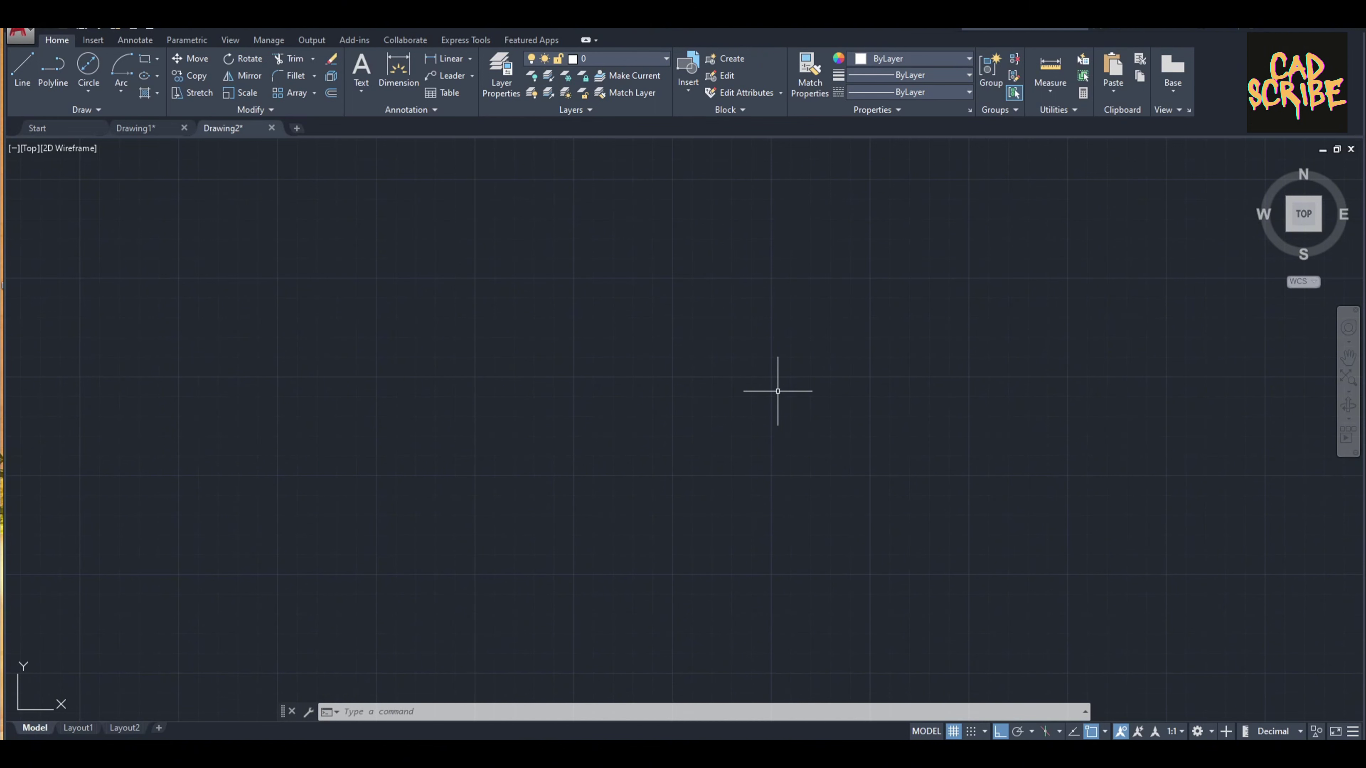
{"action": "left_click", "coordinate": [515, 79]}
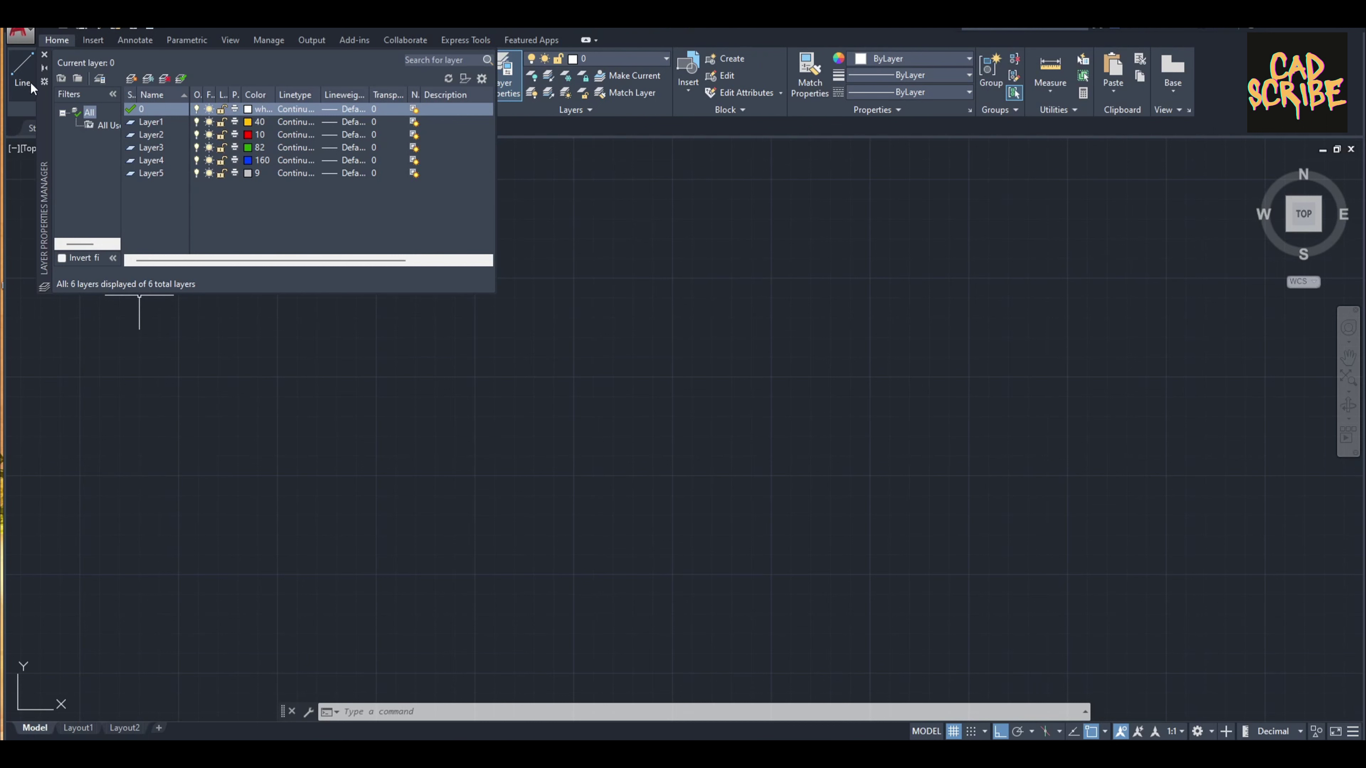
{"action": "left_click", "coordinate": [45, 51]}
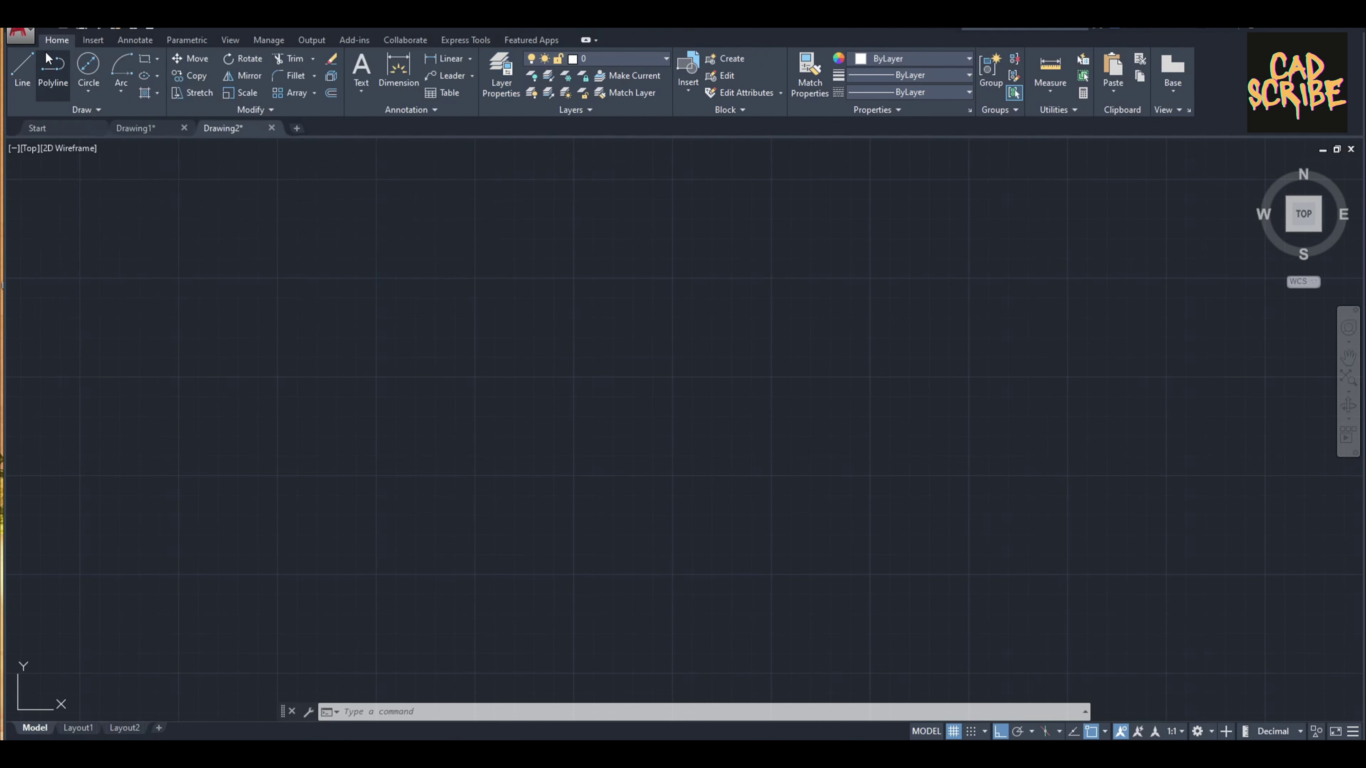
Step: Draw the 15-unit left horizontal line of the cross
{"action": "left_click", "coordinate": [21, 86]}
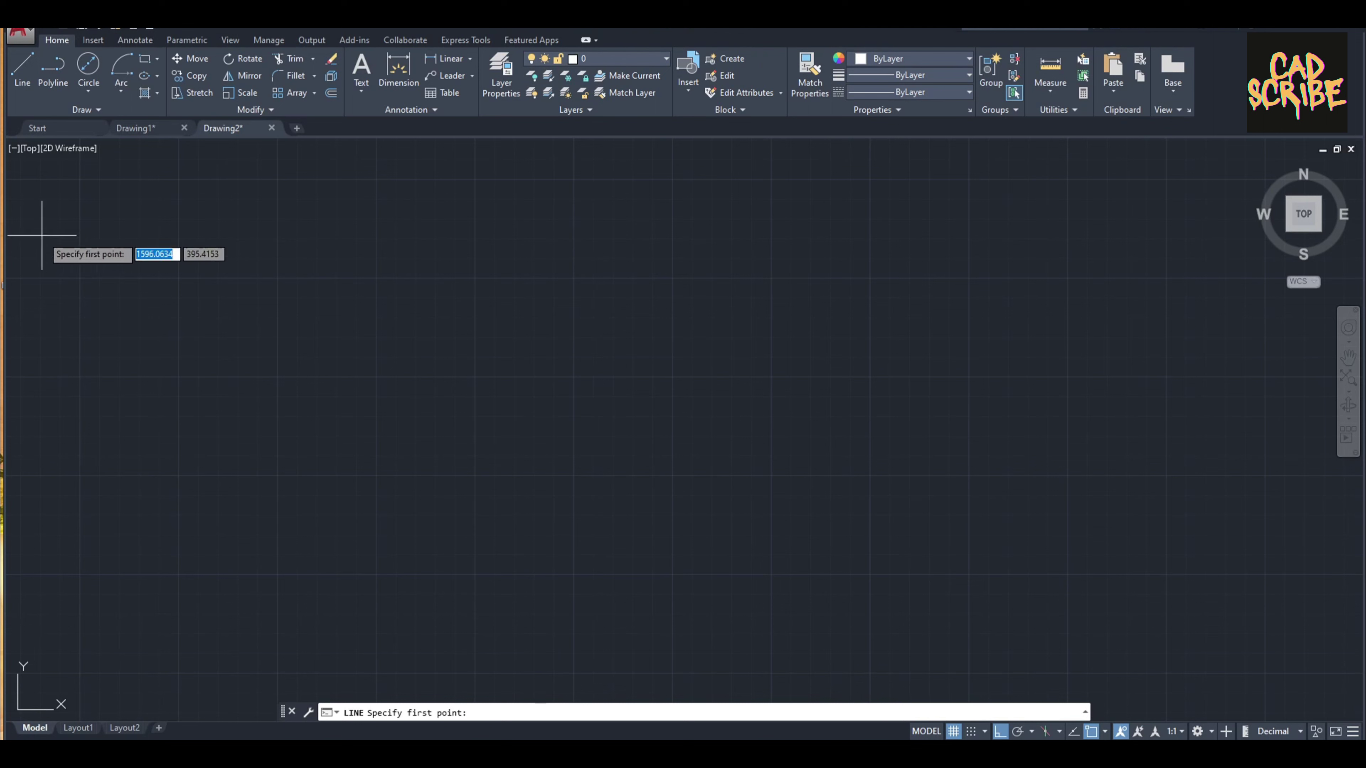
{"action": "left_click", "coordinate": [474, 379]}
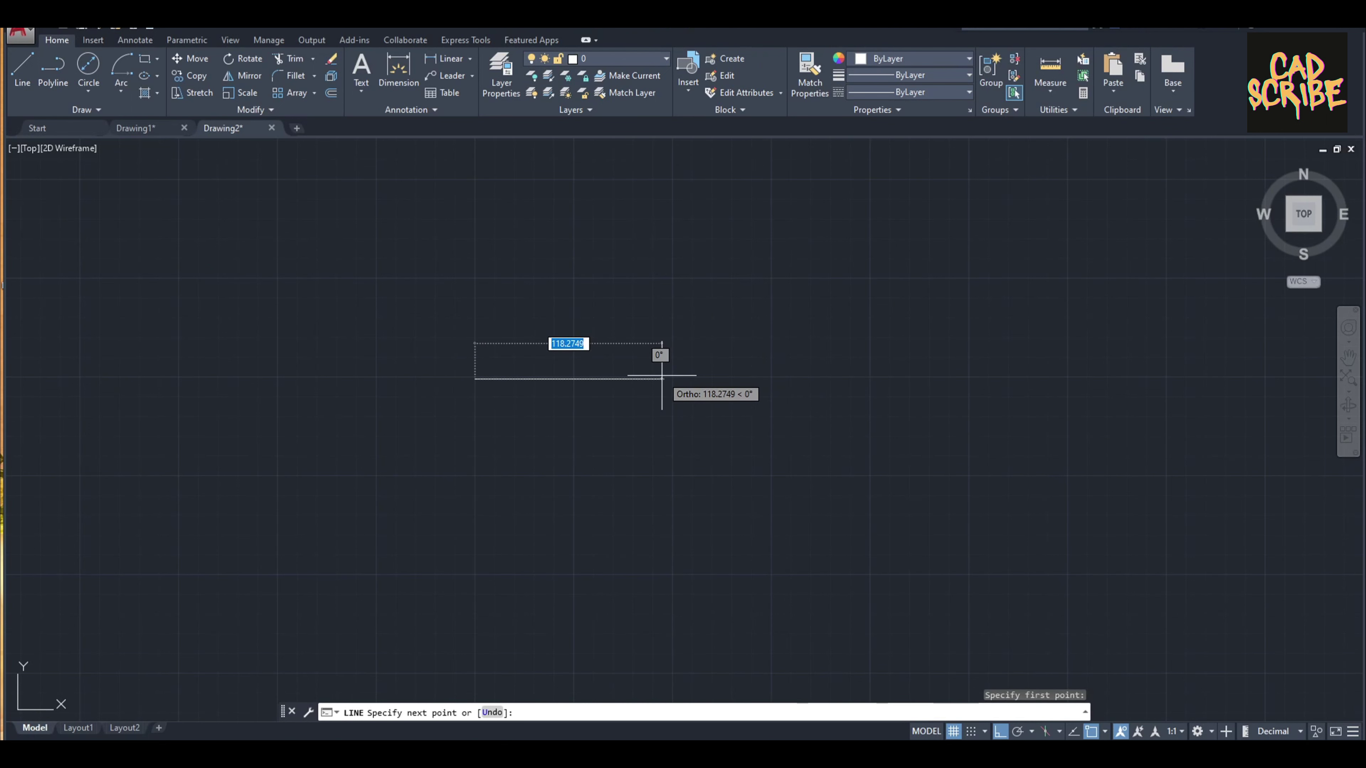
{"action": "type", "text": "15"}
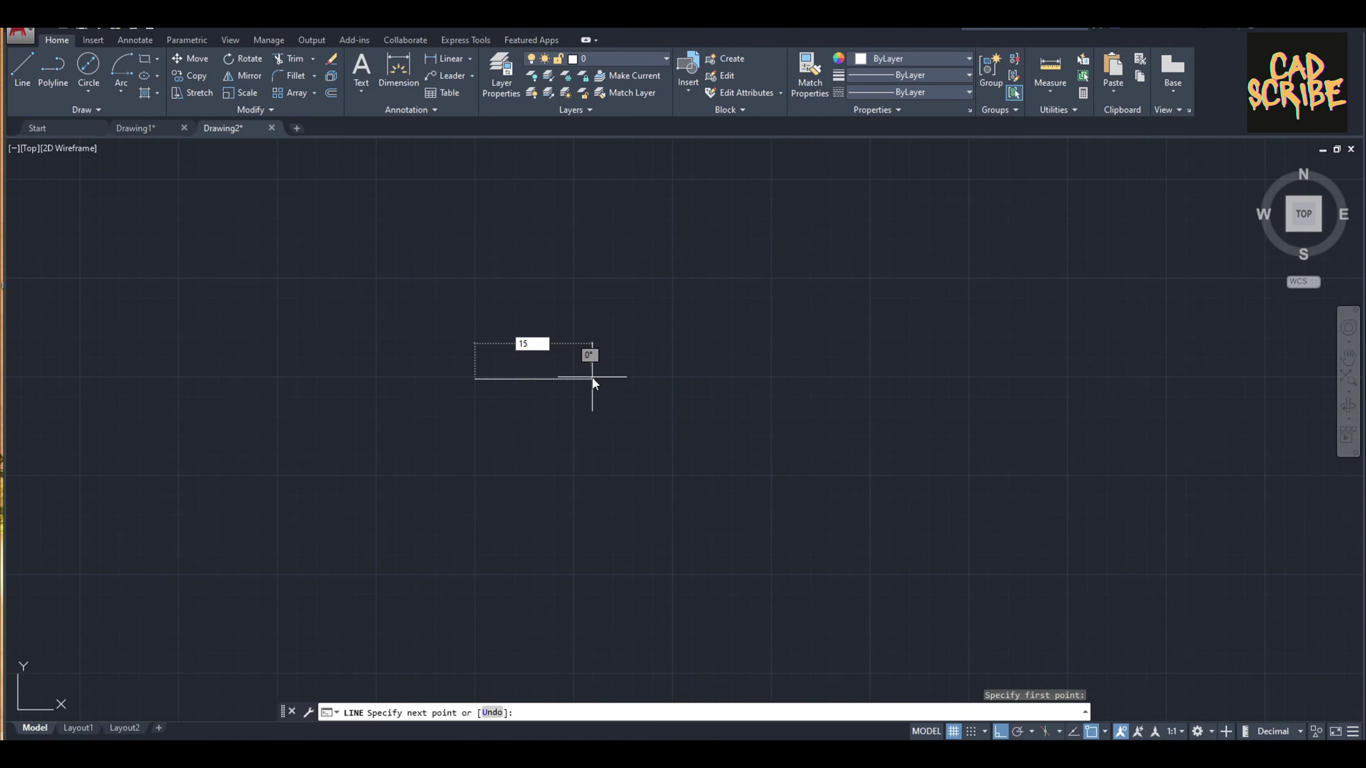
{"action": "key", "text": "Return"}
{"action": "scroll", "coordinate": [482, 384], "scroll_direction": "up", "scroll_amount": 10}
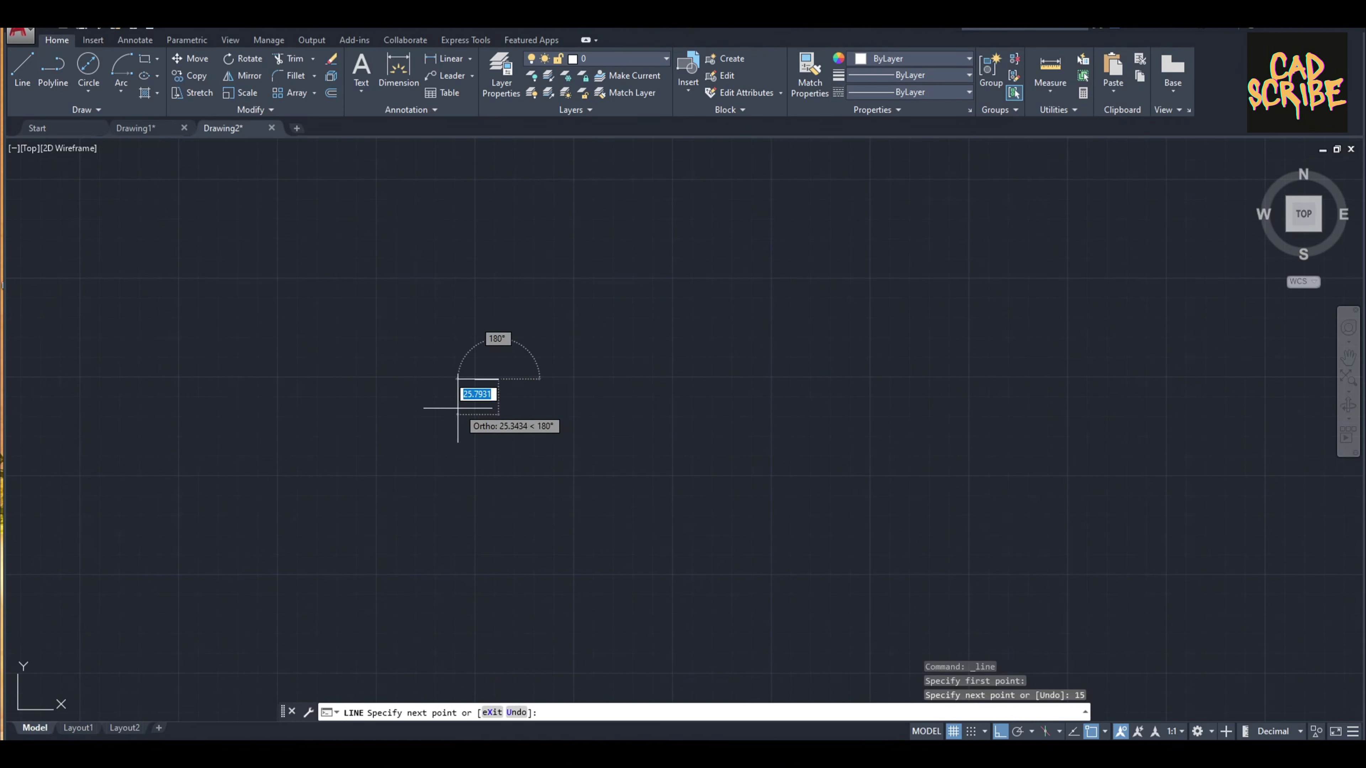
{"action": "key", "text": "Escape"}
{"action": "middle_click_drag", "start_coordinate": [601, 340], "coordinate": [466, 400]}
{"action": "middle_click_drag", "start_coordinate": [477, 291], "coordinate": [433, 379]}
Step: Draw 15-unit vertical lines up and down from the horizontal line's end
{"action": "left_click", "coordinate": [22, 70]}
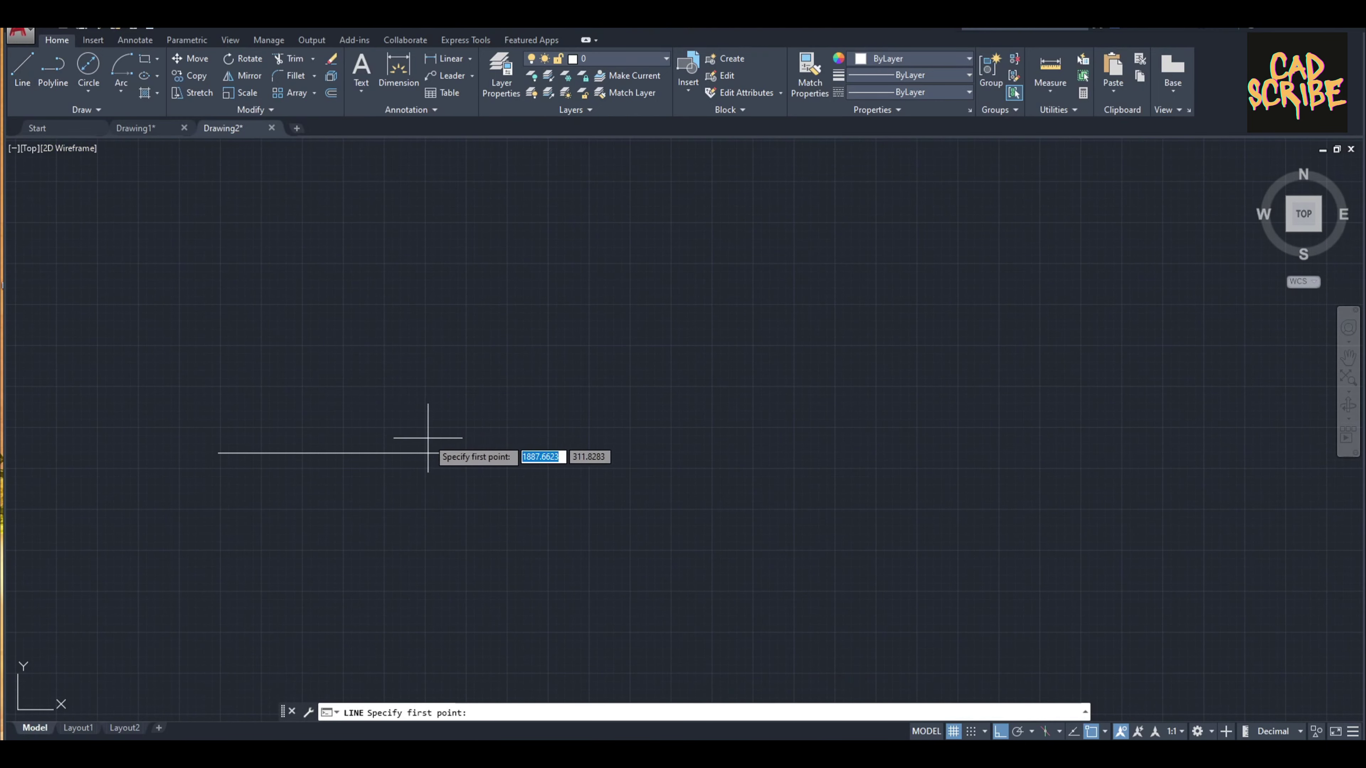
{"action": "left_click", "coordinate": [465, 454]}
{"action": "type", "text": "15"}
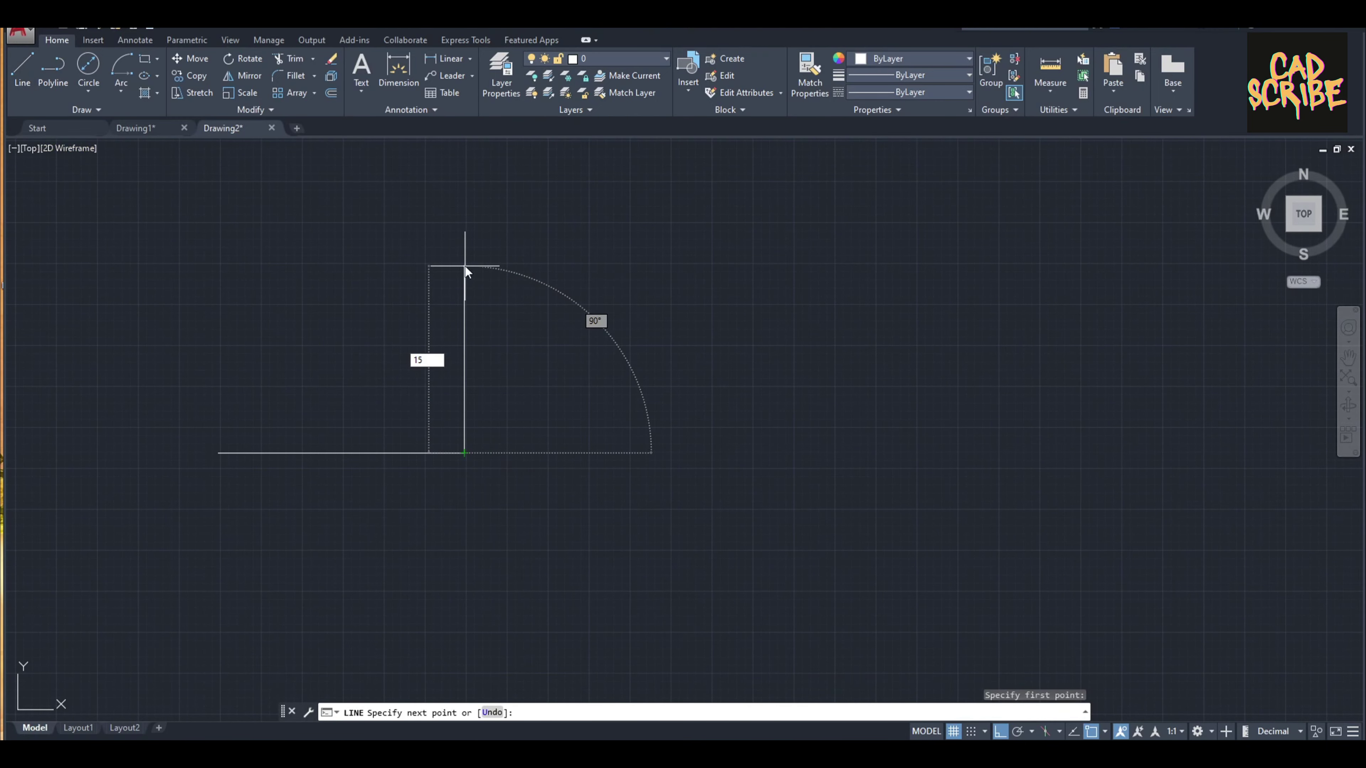
{"action": "key", "text": "Return"}
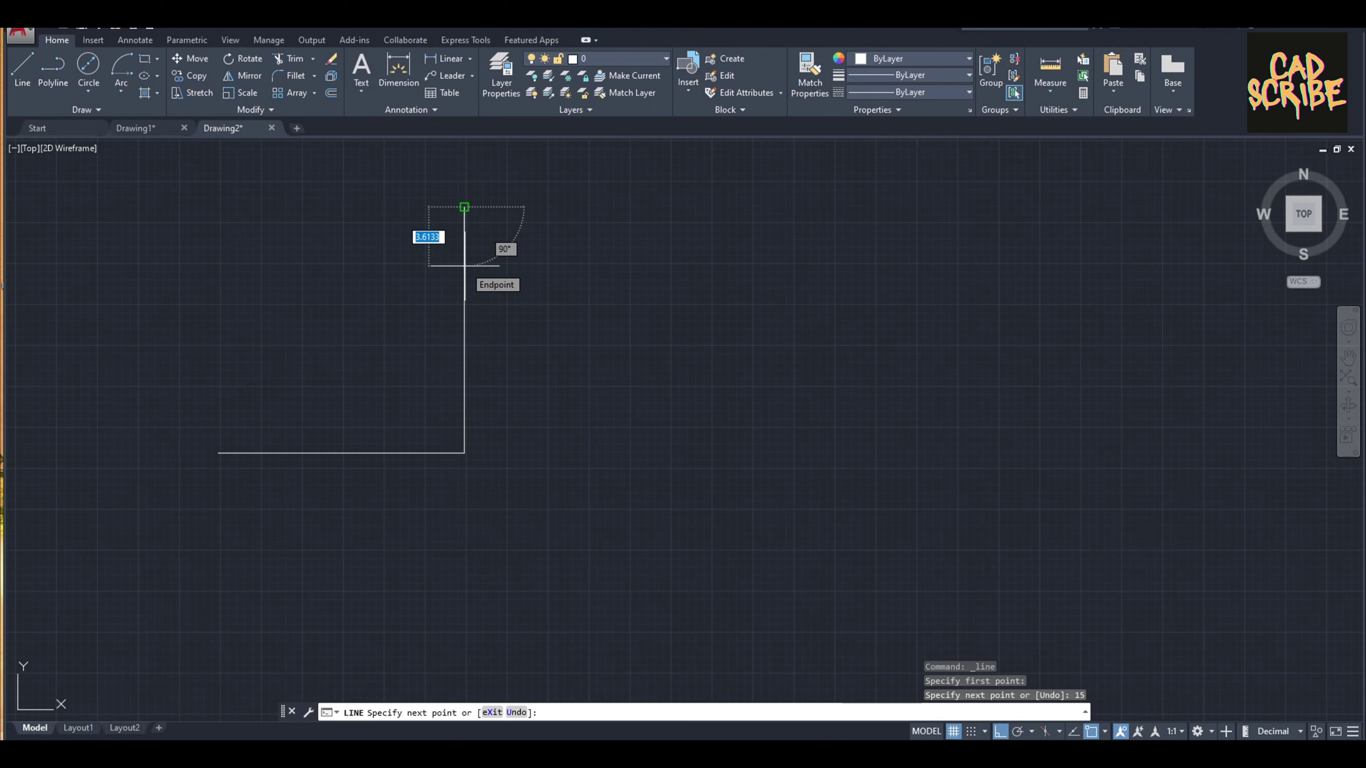
{"action": "key", "text": "Escape"}
{"action": "middle_click_drag", "start_coordinate": [473, 280], "coordinate": [460, 229]}
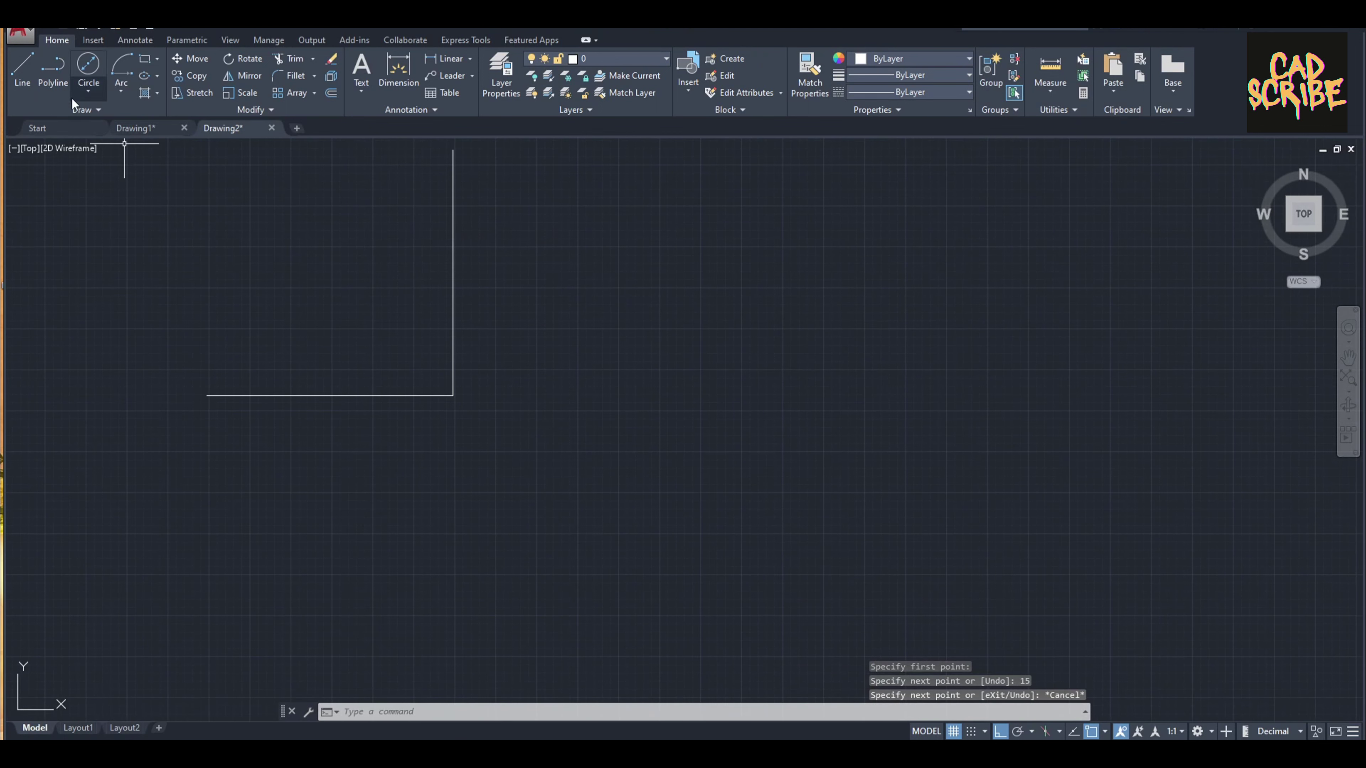
{"action": "left_click", "coordinate": [12, 76]}
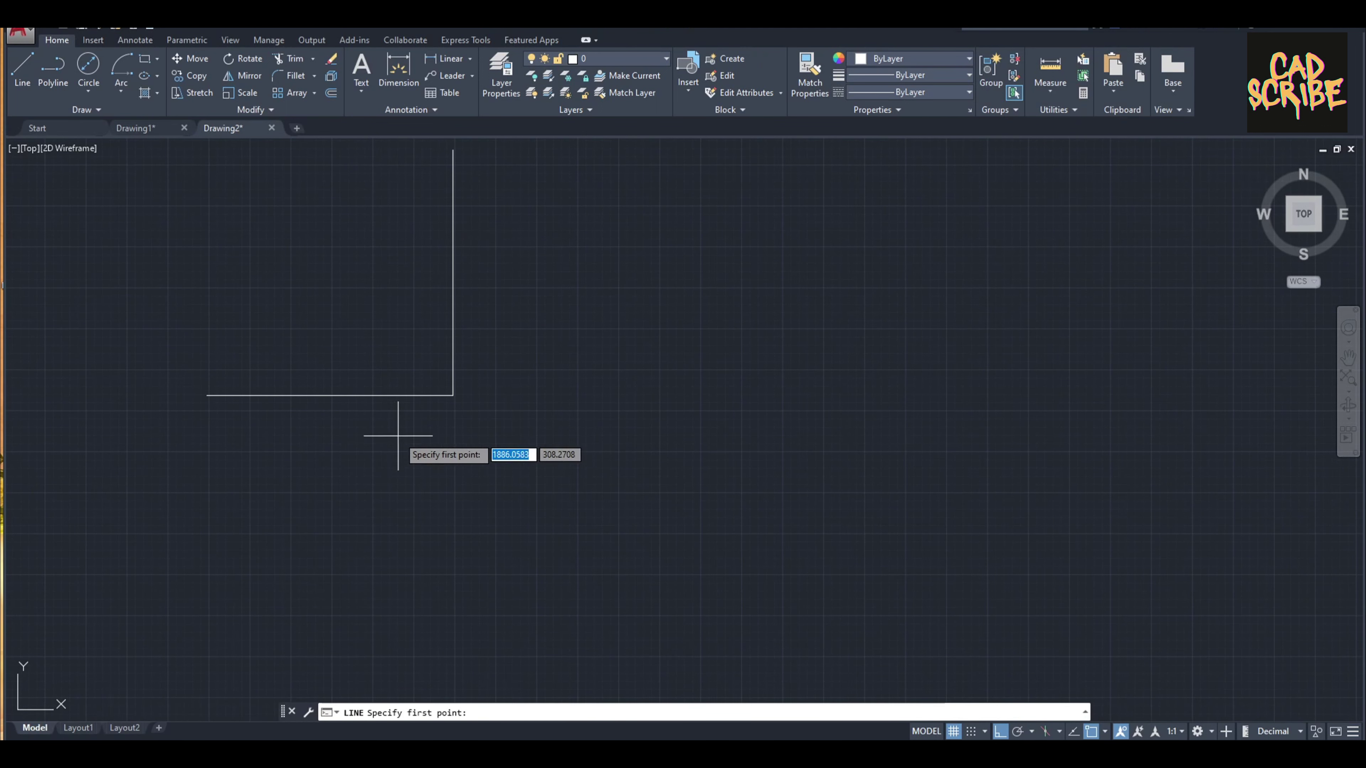
{"action": "left_click", "coordinate": [453, 396]}
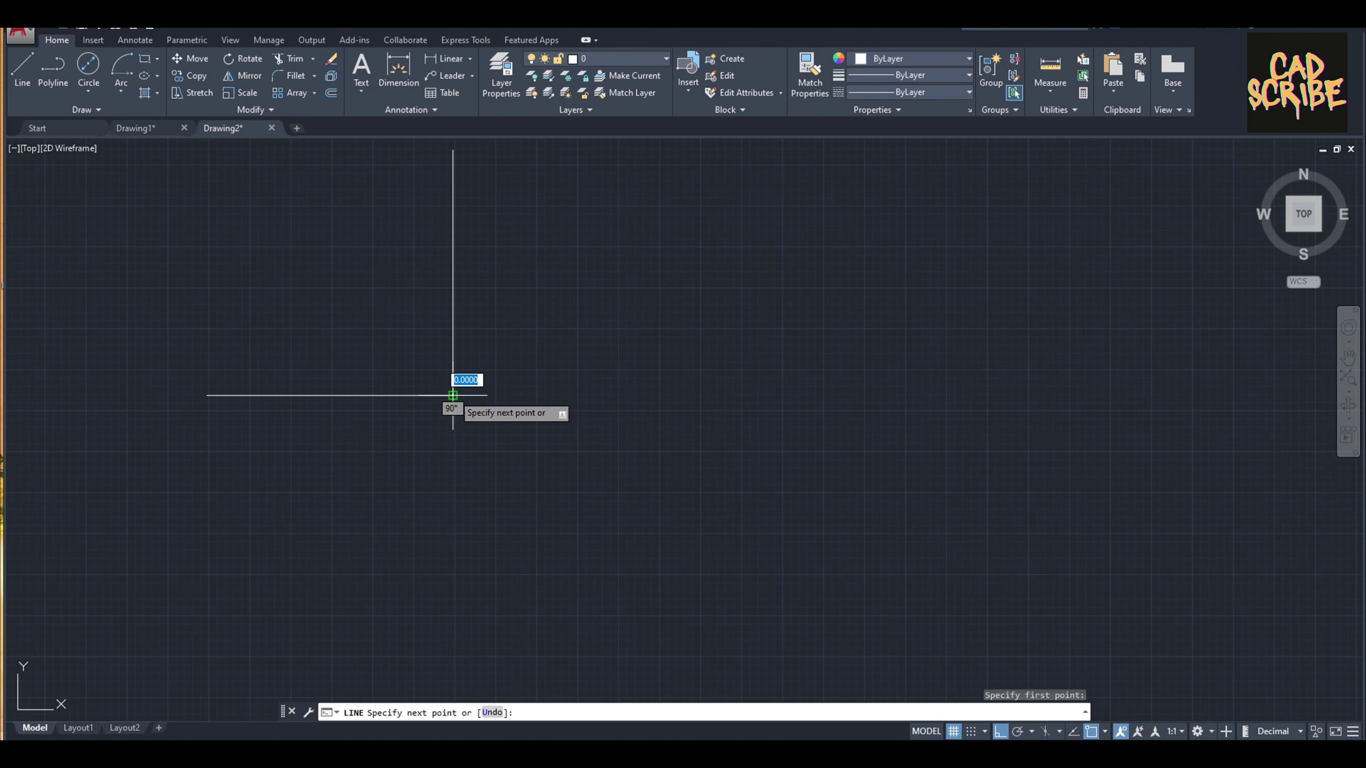
{"action": "type", "text": "15"}
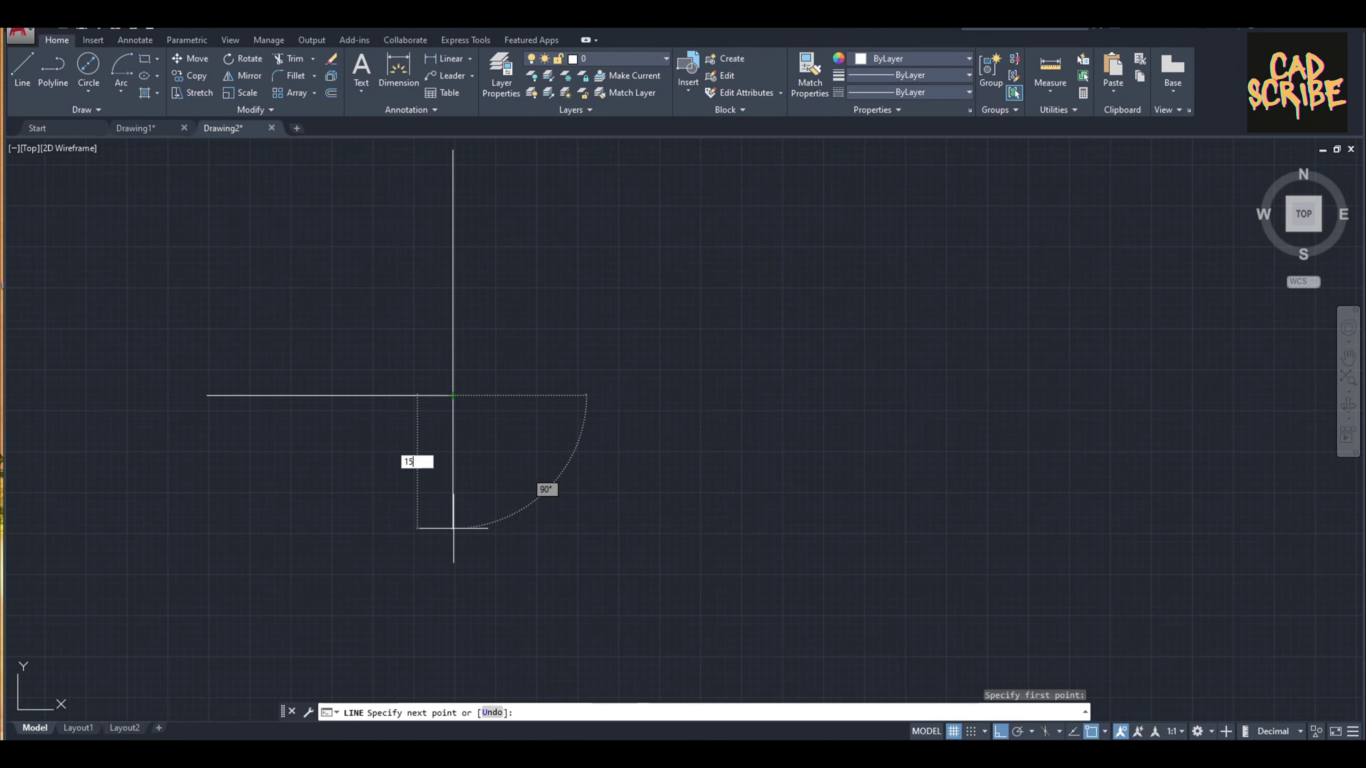
{"action": "key", "text": "Return"}
{"action": "key", "text": "Escape"}
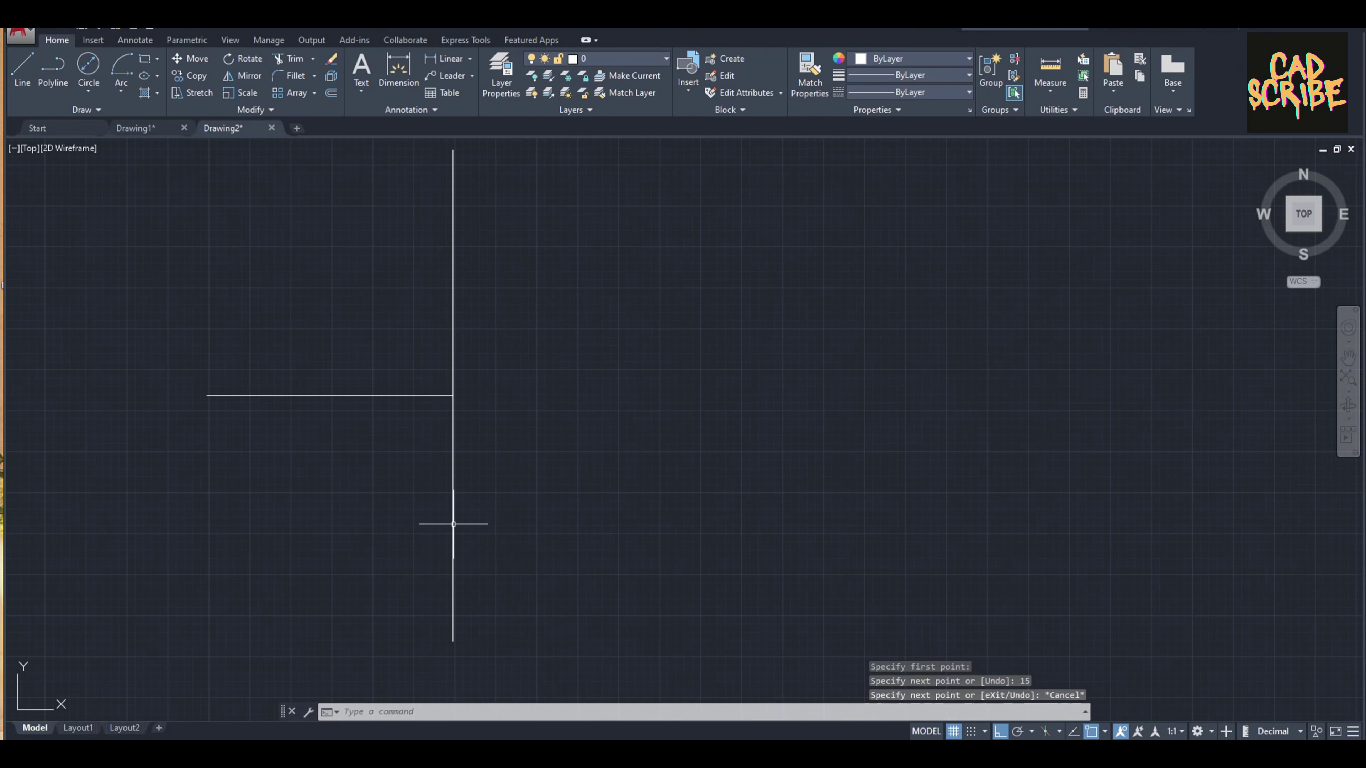
Step: Draw the 15-unit rightward line from the centre intersection
{"action": "left_click", "coordinate": [22, 59]}
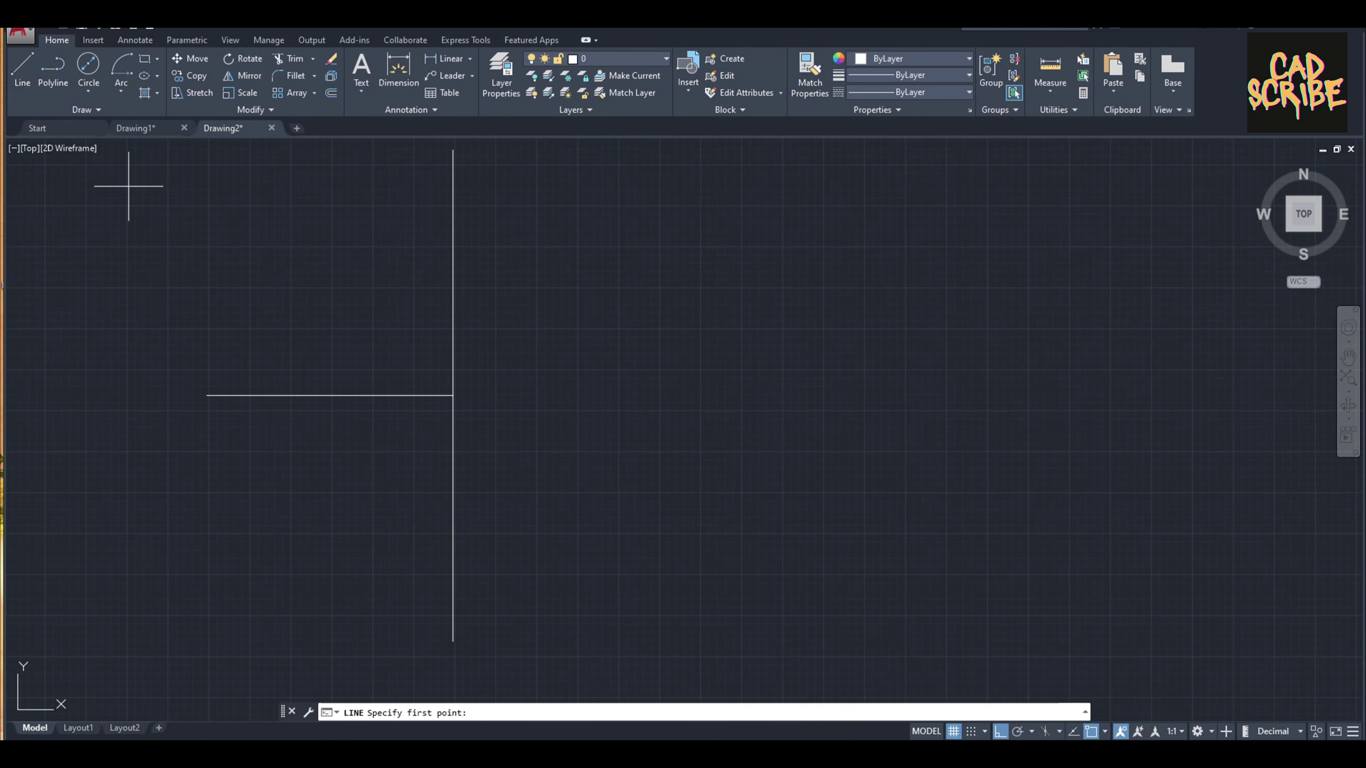
{"action": "left_click", "coordinate": [453, 396]}
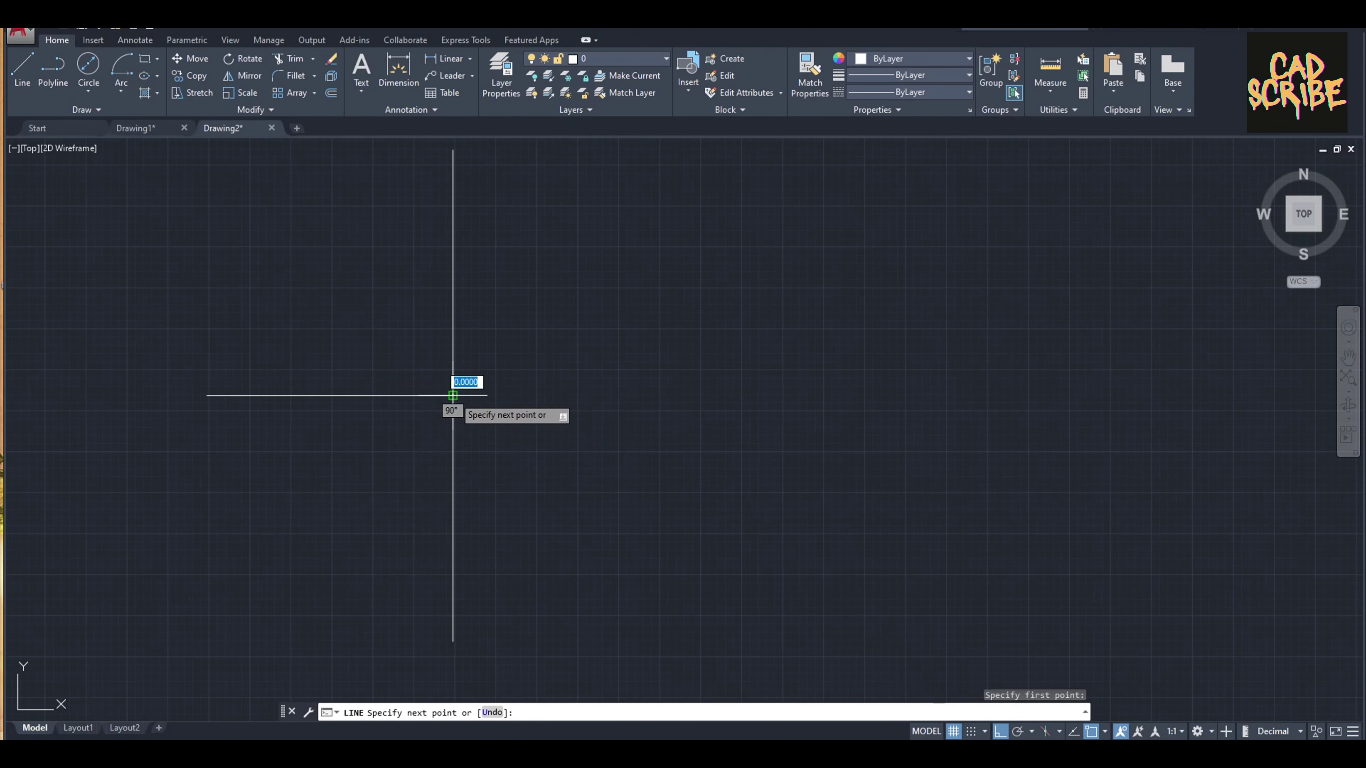
{"action": "type", "text": "15"}
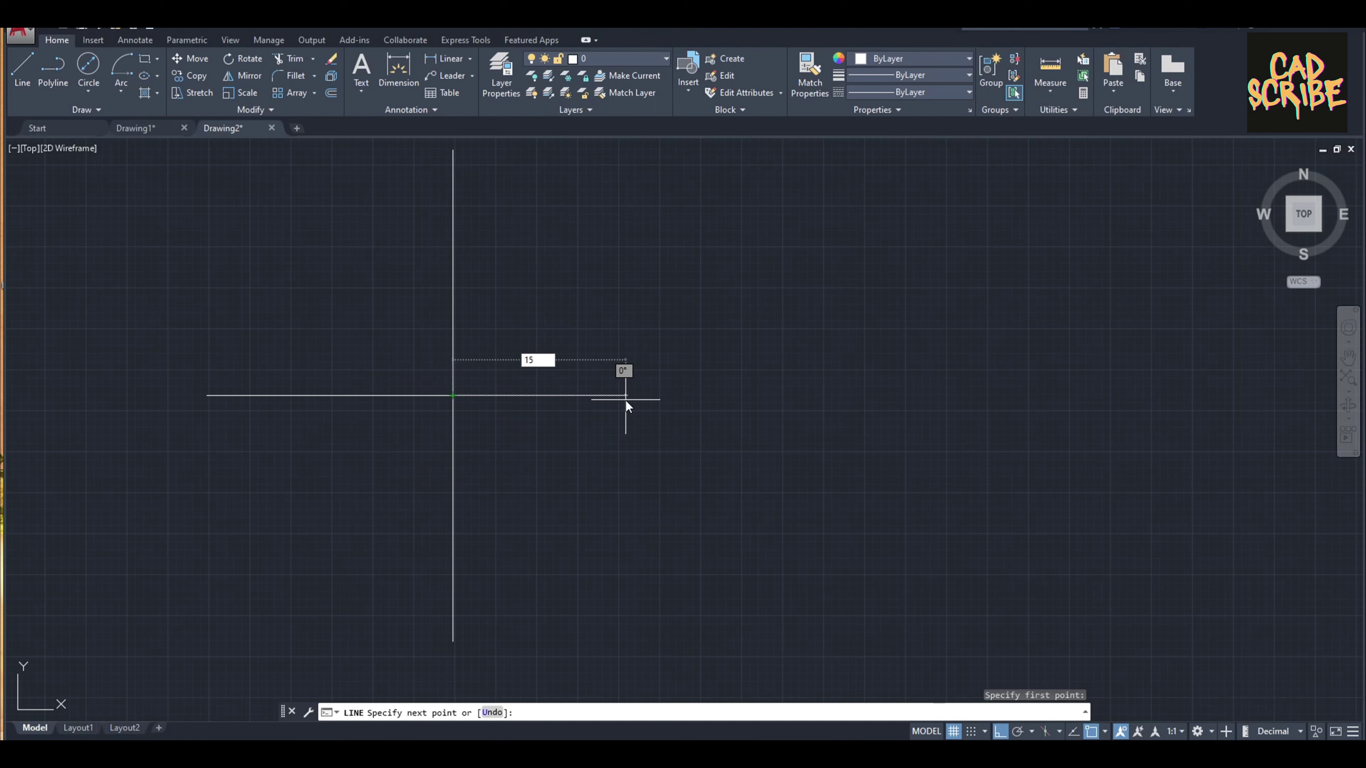
{"action": "key", "text": "Return"}
{"action": "key", "text": "Escape"}
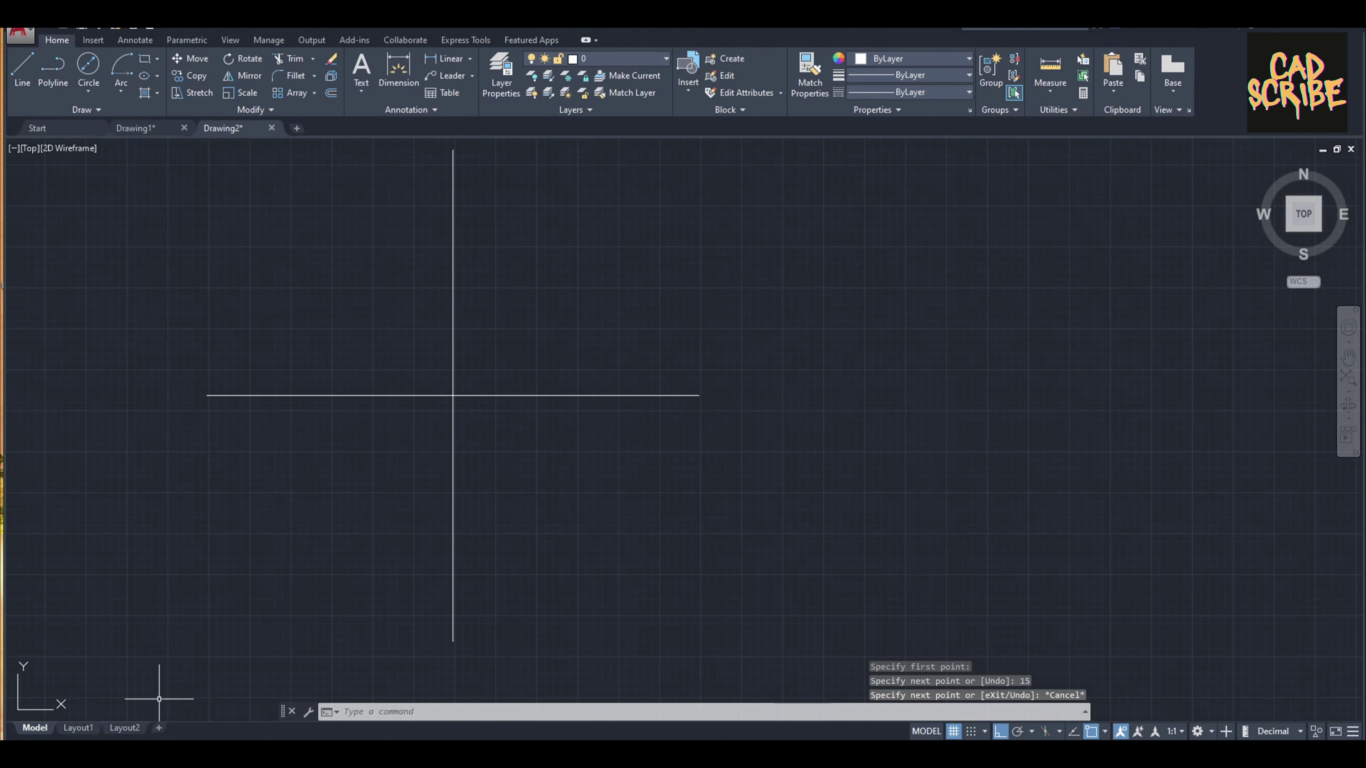
{"action": "middle_click_drag", "start_coordinate": [131, 354], "coordinate": [176, 350]}
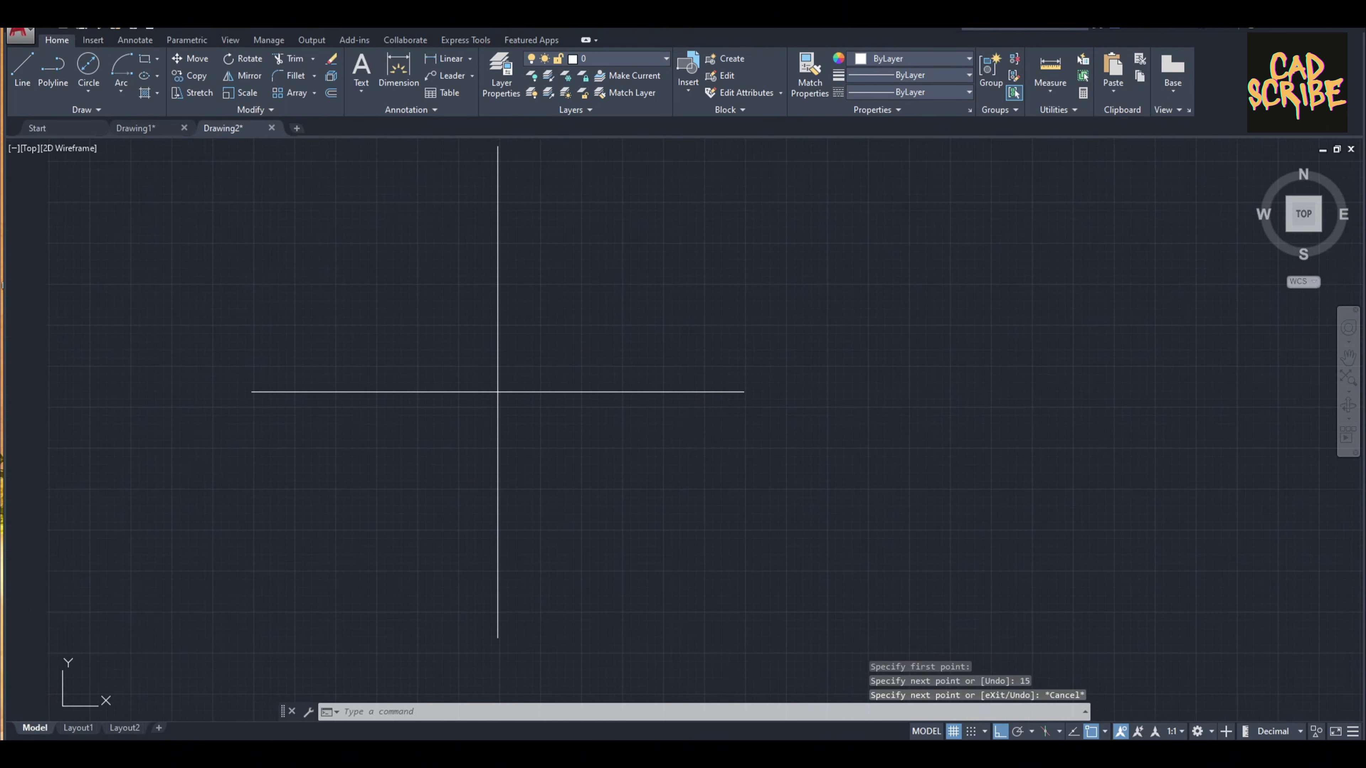
Step: Start a Start, Center, End arc from the left end, then cancel it
{"action": "left_click", "coordinate": [128, 96]}
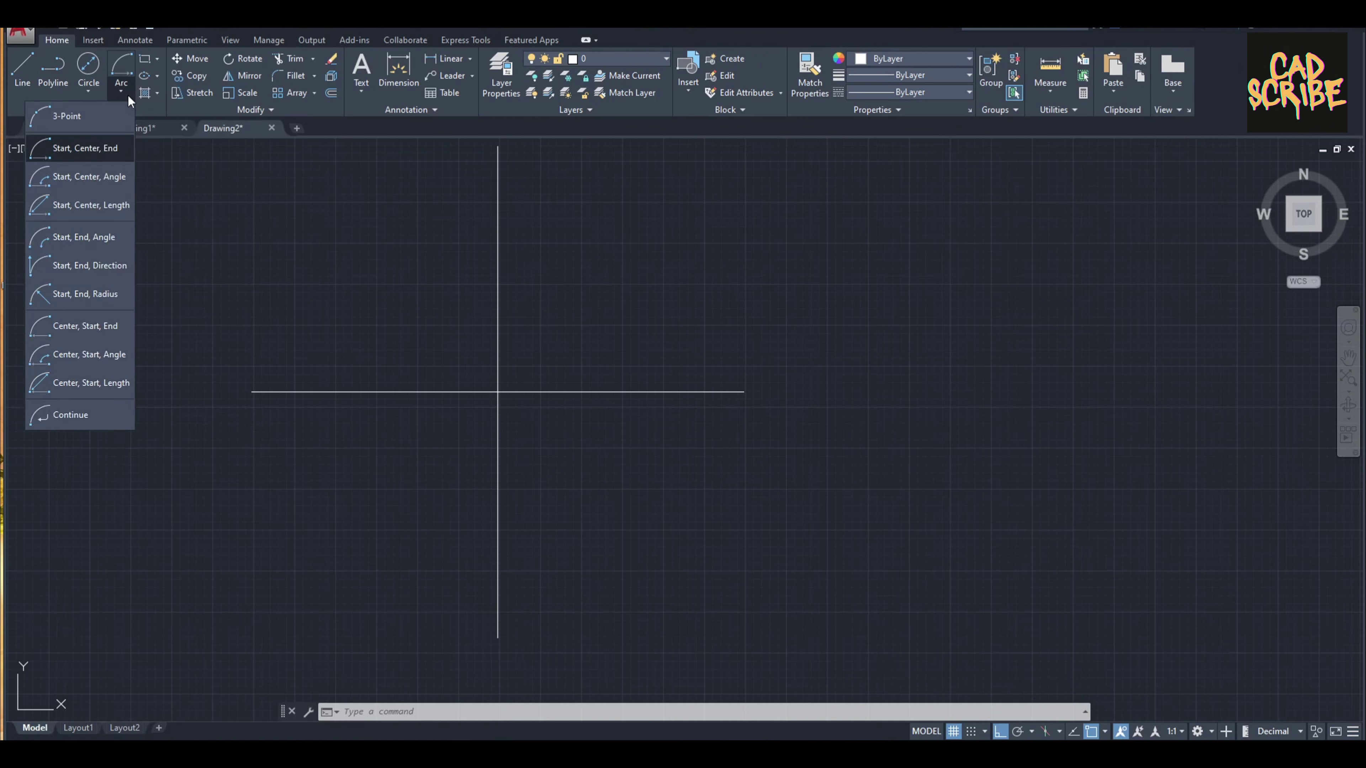
{"action": "left_click", "coordinate": [124, 86]}
{"action": "left_click", "coordinate": [124, 85]}
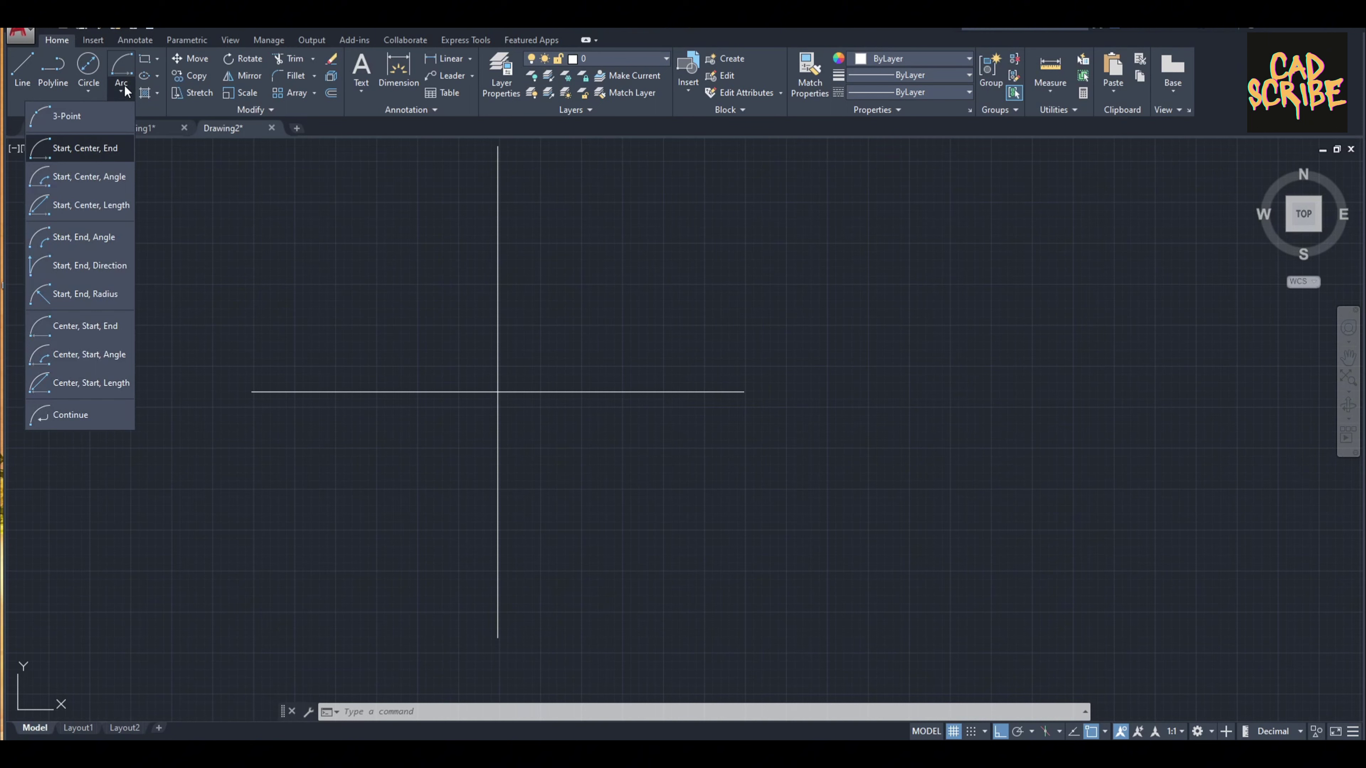
{"action": "left_click", "coordinate": [122, 154]}
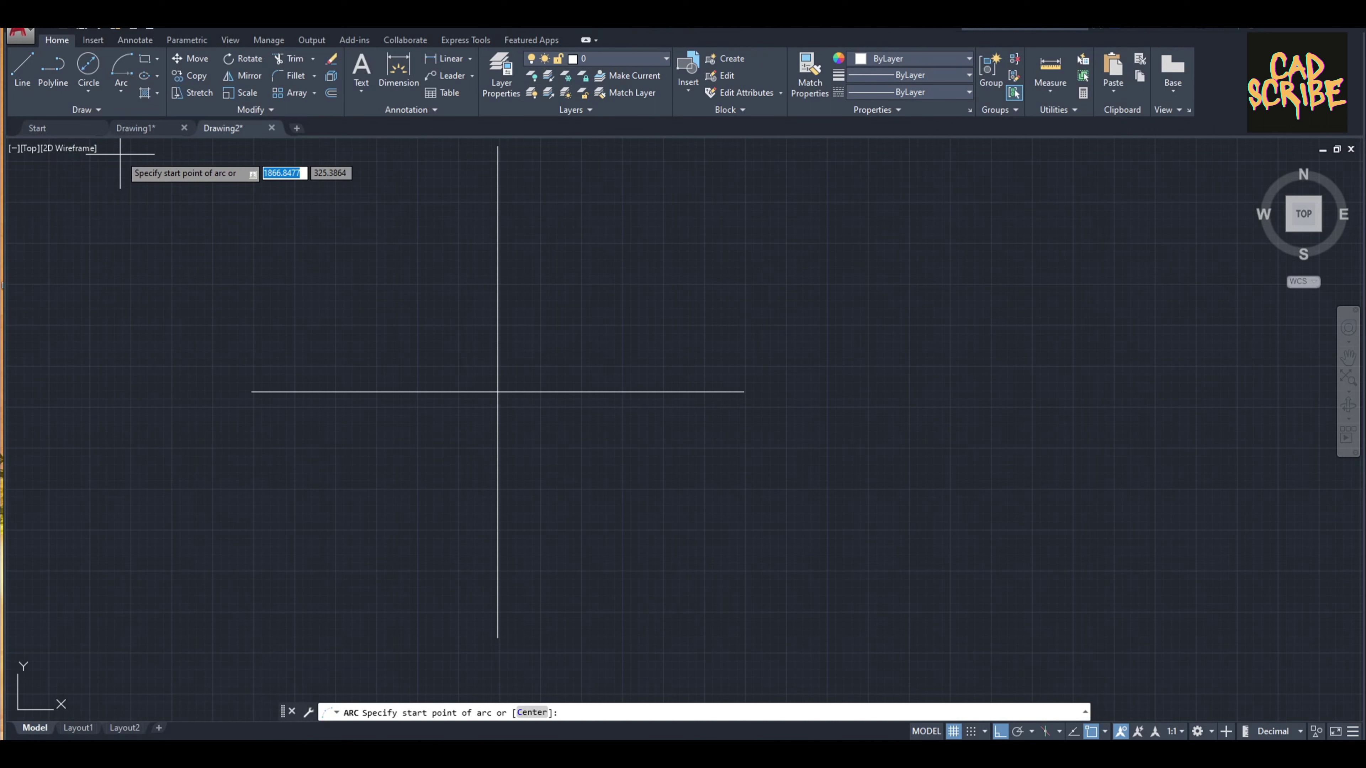
{"action": "left_click", "coordinate": [252, 392]}
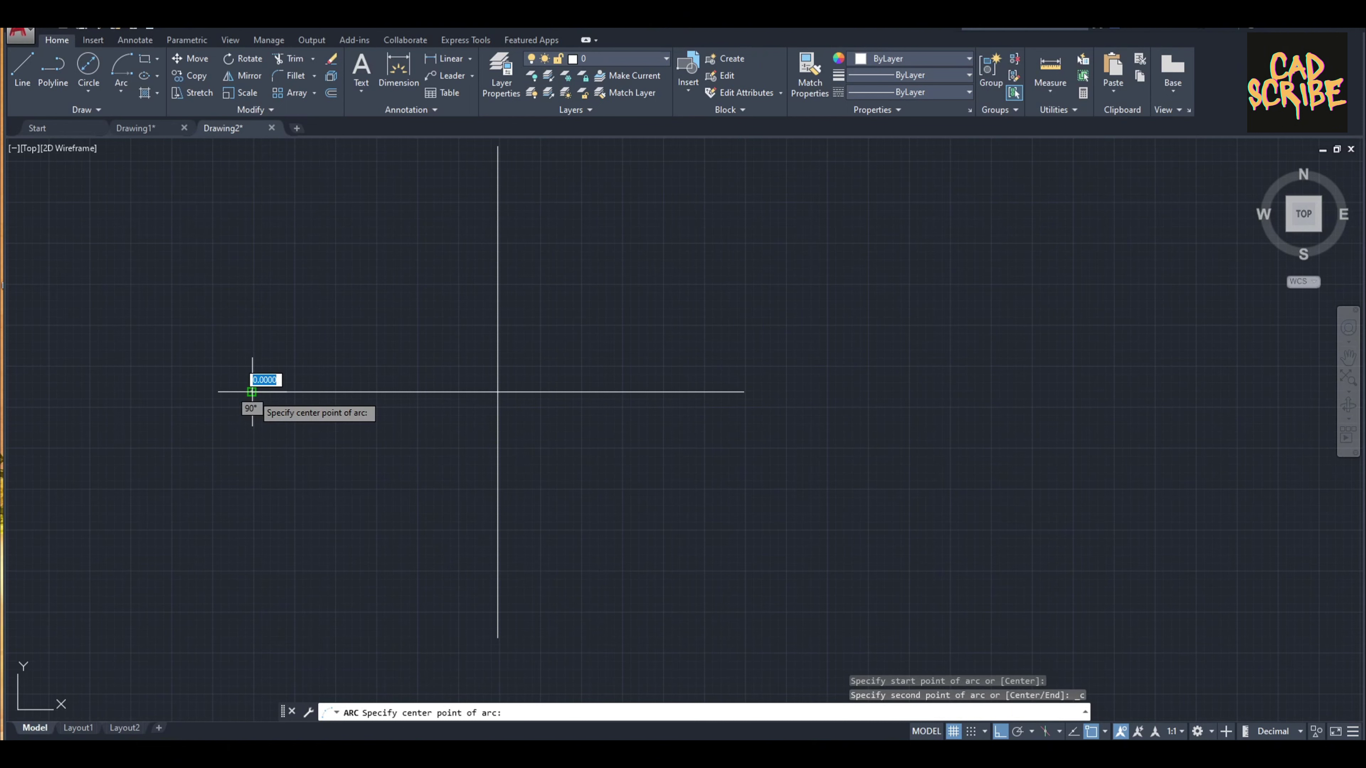
{"action": "left_click", "coordinate": [377, 391]}
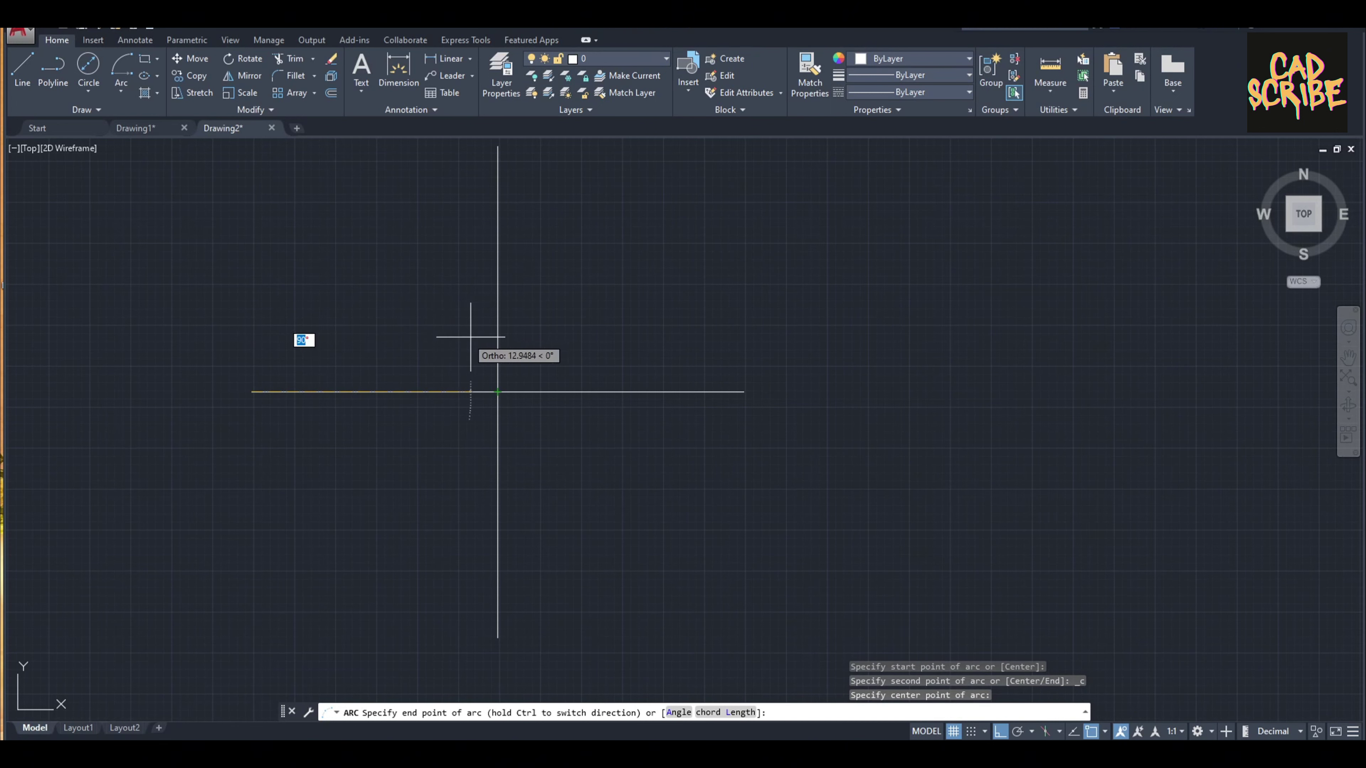
{"action": "key", "text": "Escape"}
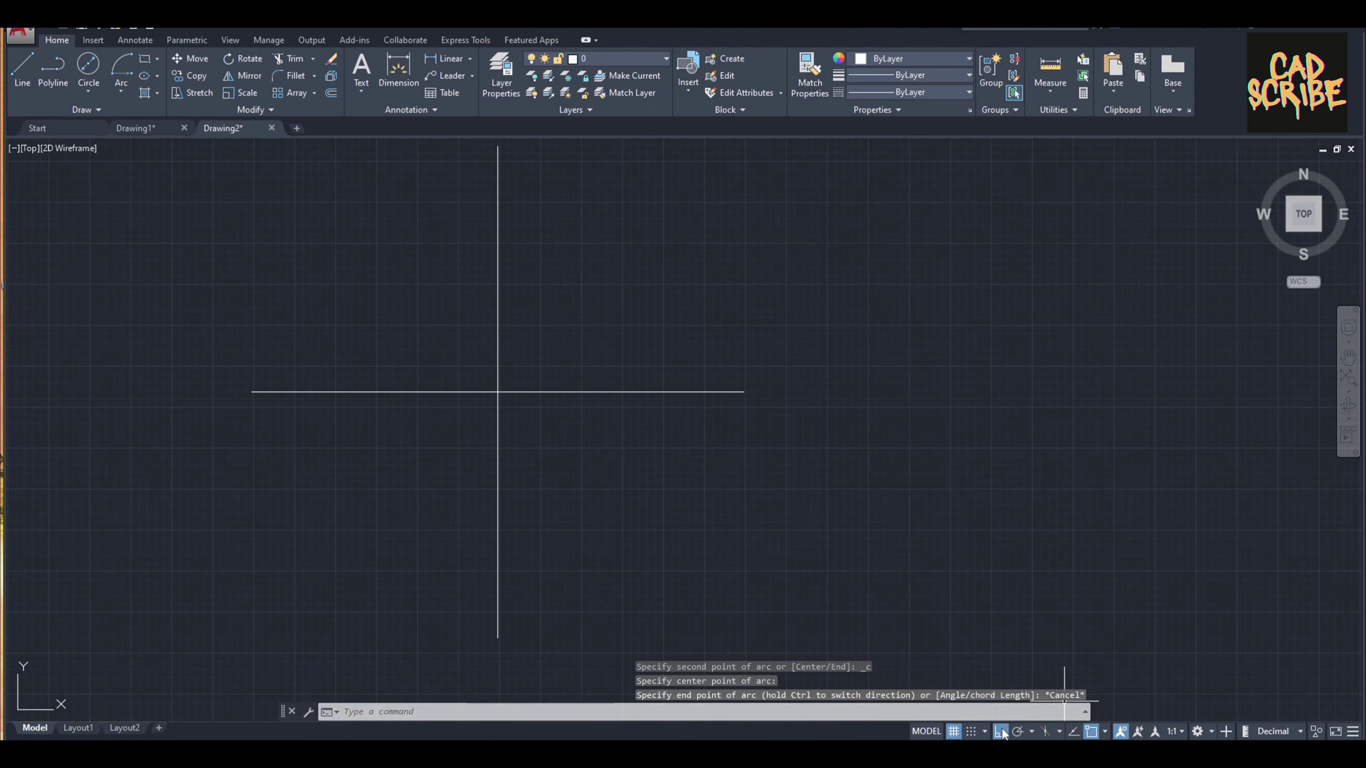
Step: With Ortho off, draw a Start, Center, End arc from the left end to the intersection
{"action": "key", "text": "F8"}
{"action": "left_click", "coordinate": [121, 92]}
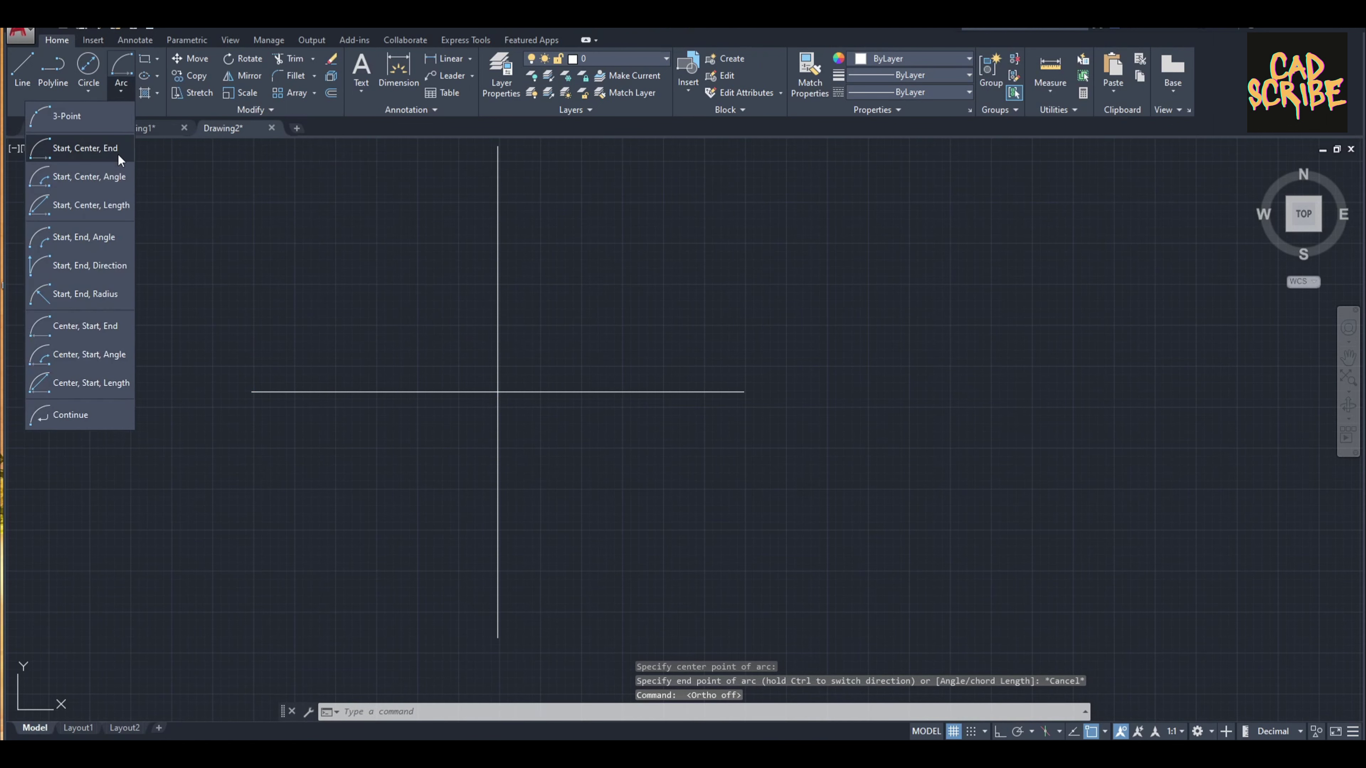
{"action": "left_click", "coordinate": [91, 144]}
{"action": "left_click", "coordinate": [252, 392]}
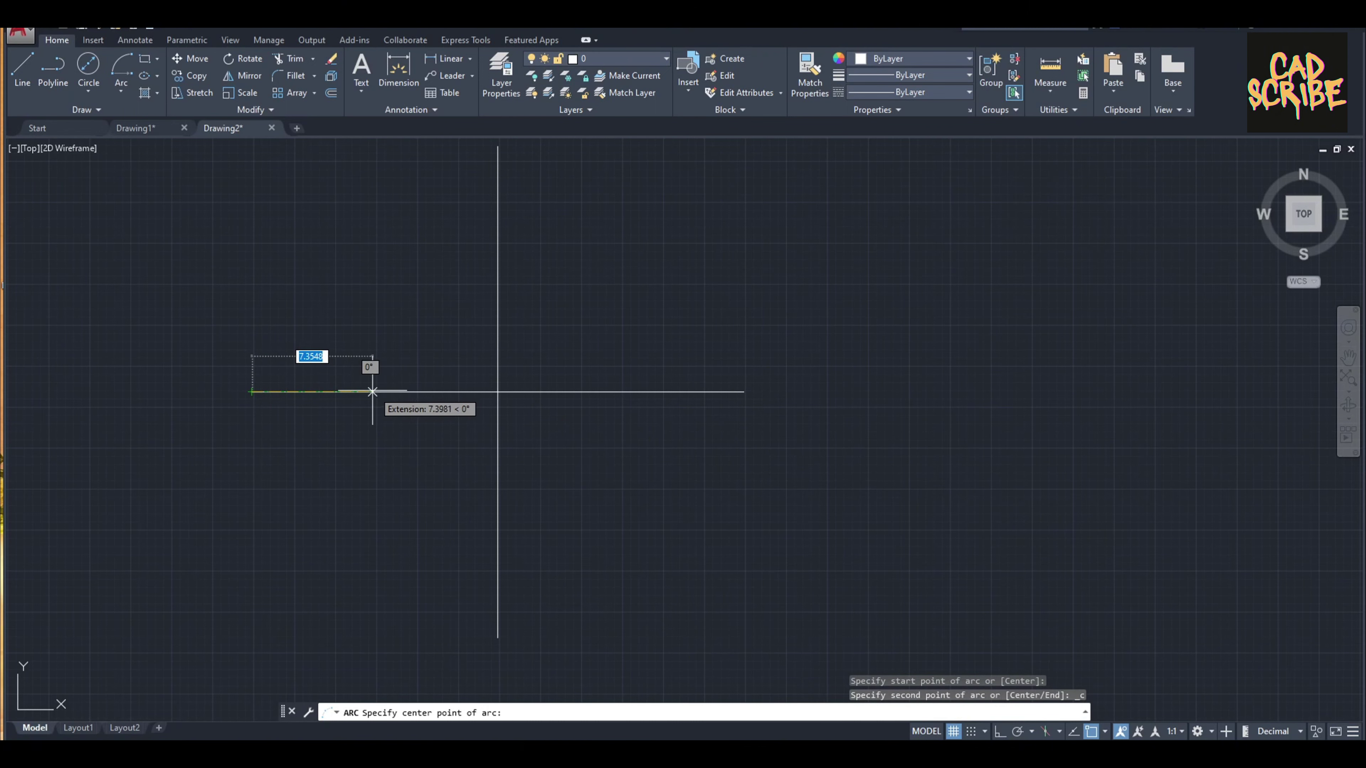
{"action": "left_click", "coordinate": [374, 392]}
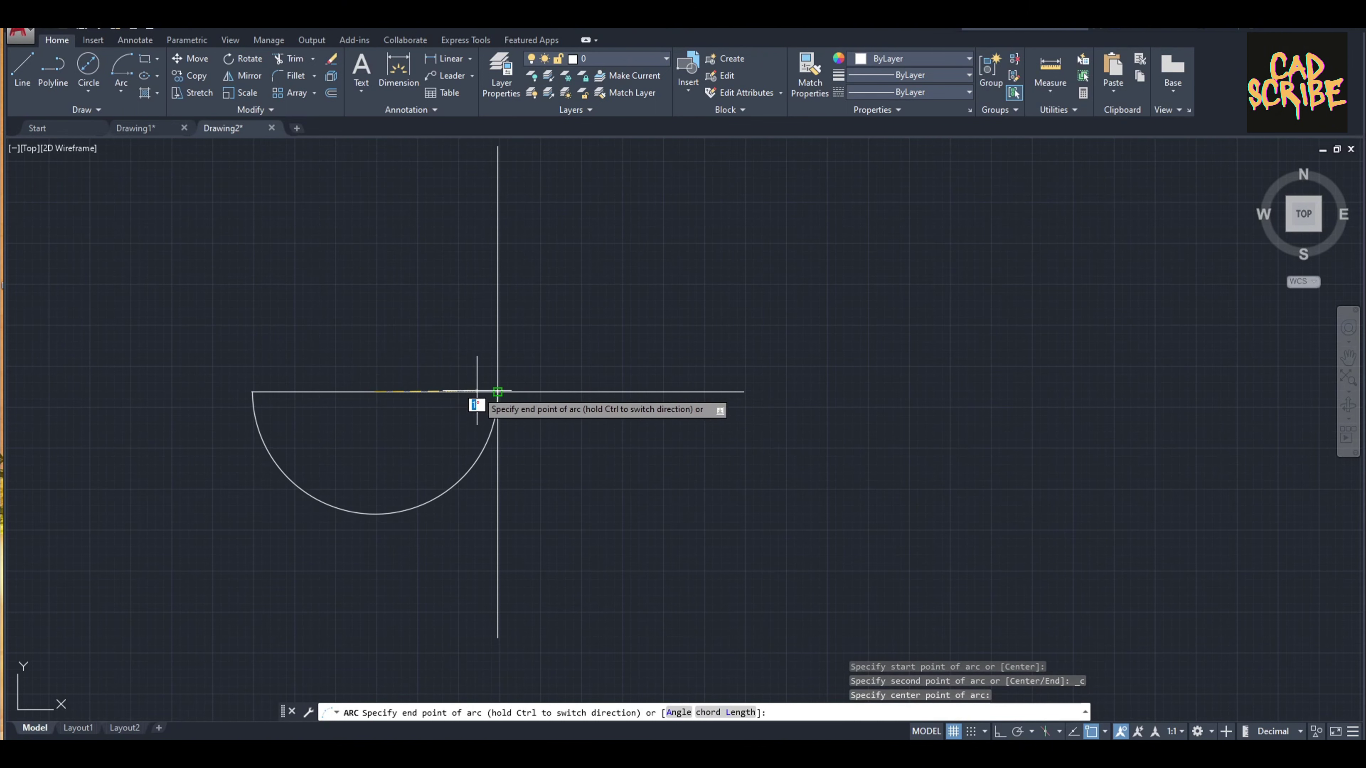
{"action": "left_click", "coordinate": [497, 392]}
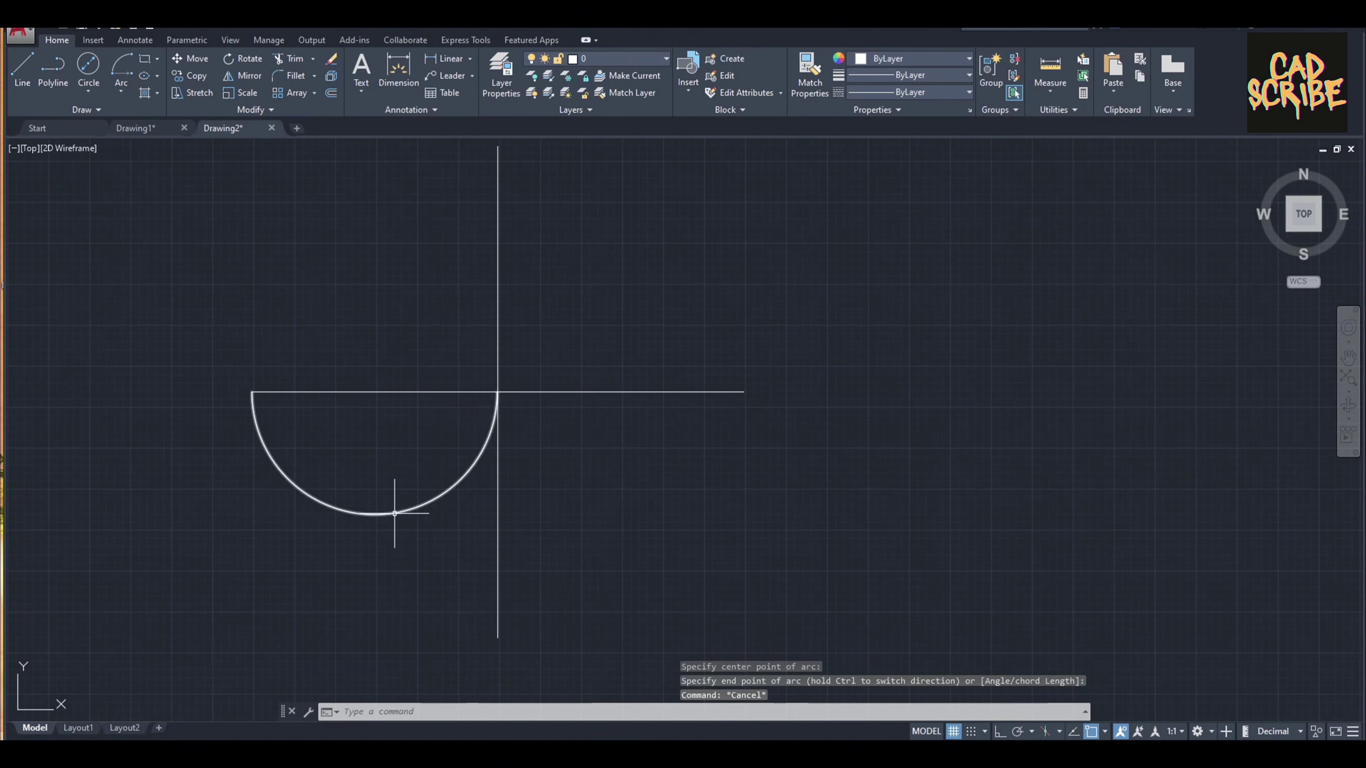
{"action": "key", "text": "Escape"}
{"action": "left_click", "coordinate": [381, 513]}
{"action": "left_click", "coordinate": [374, 514]}
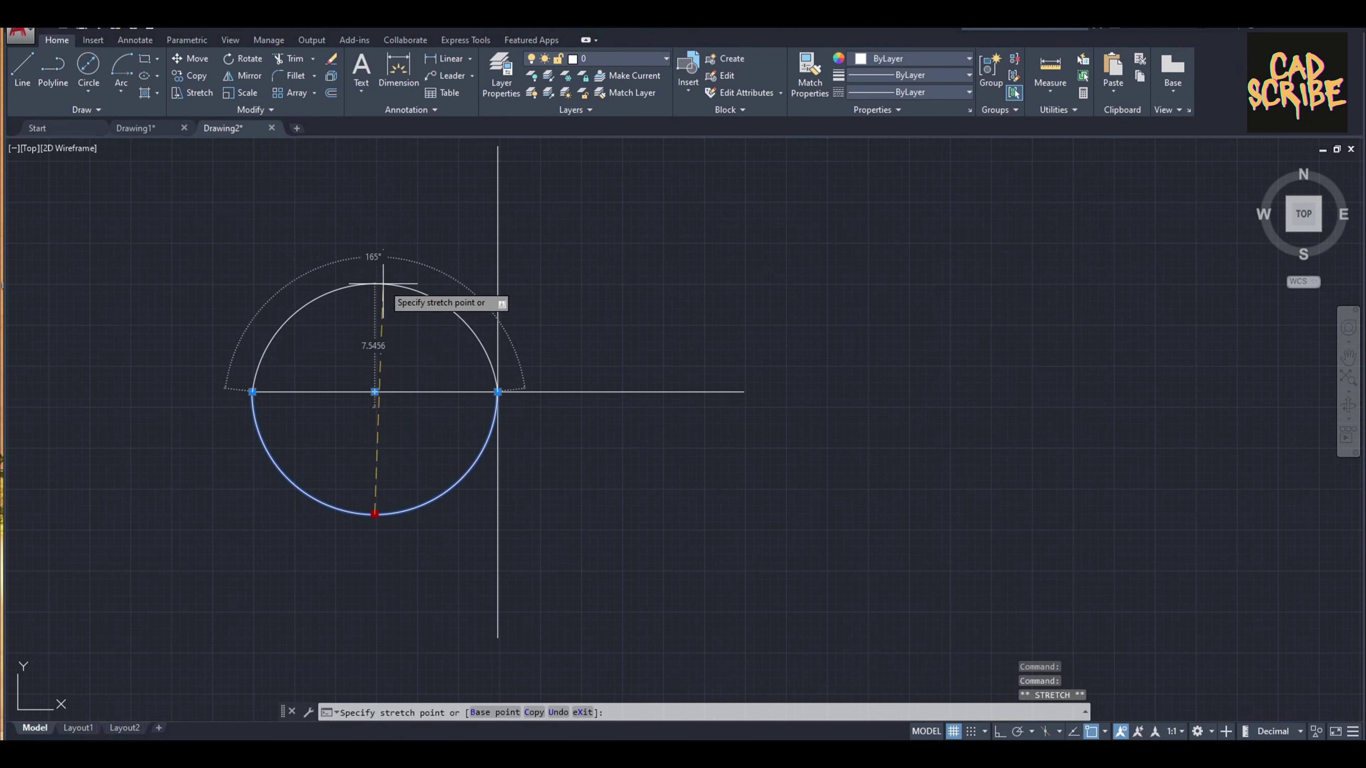
Step: Undo the lower semicircle and dismiss the leftover menu and selection
{"action": "key", "text": "Escape"}
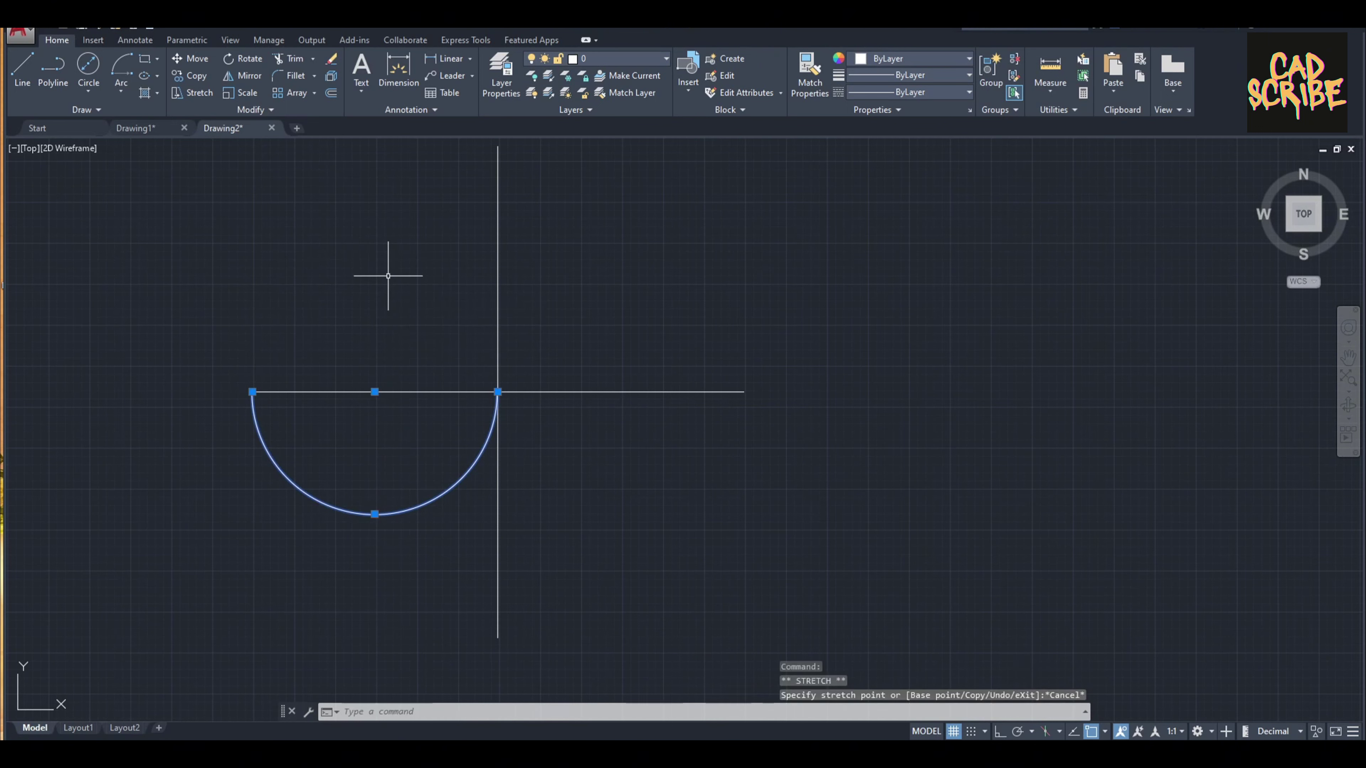
{"action": "key", "text": "Escape"}
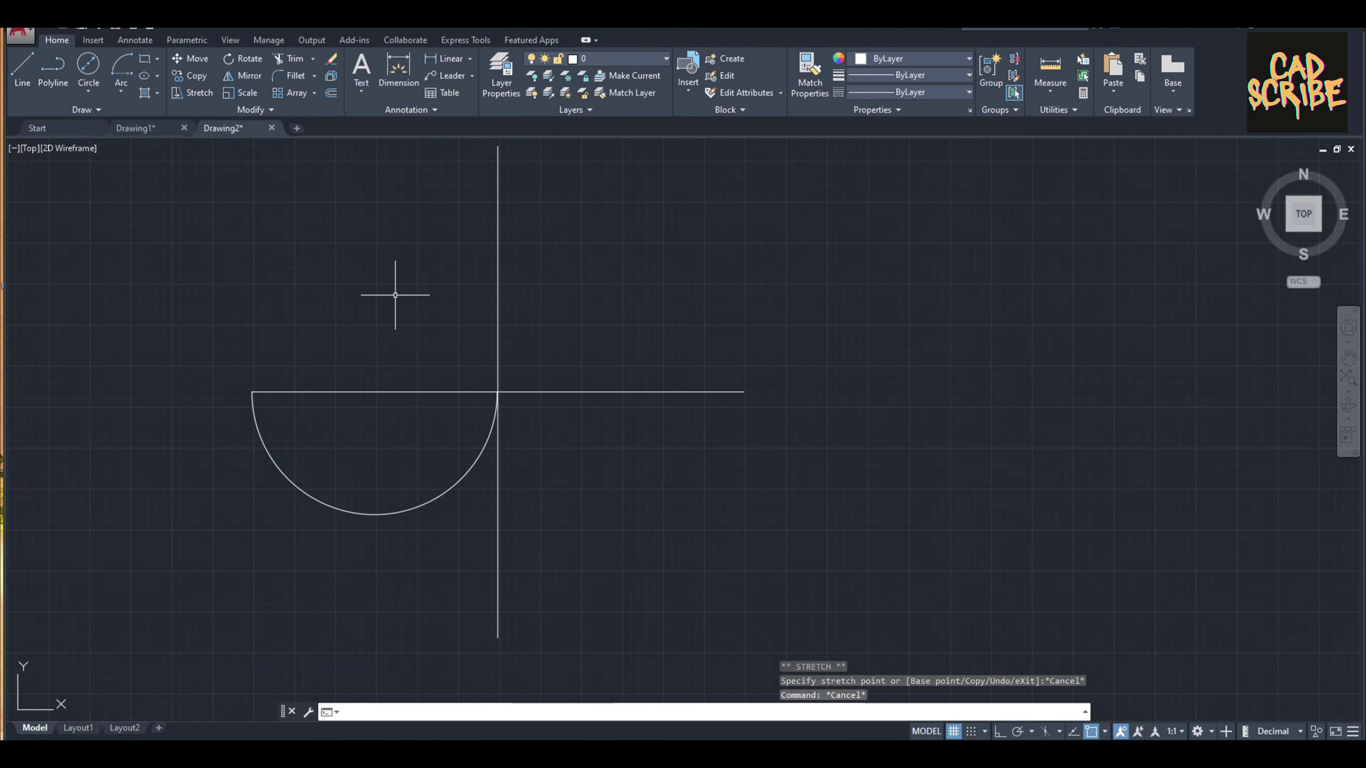
{"action": "key", "text": "ctrl+z"}
{"action": "right_click", "coordinate": [610, 475]}
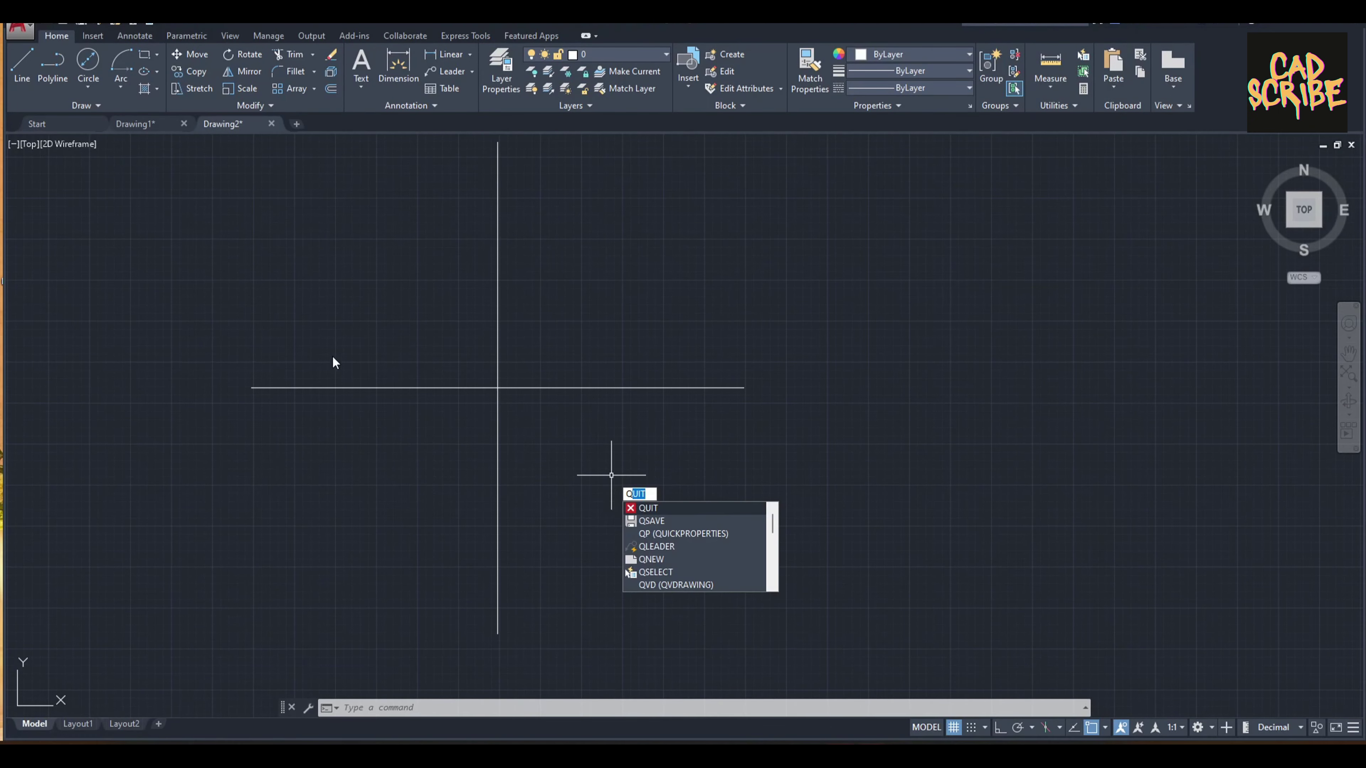
{"action": "left_click", "coordinate": [392, 365]}
{"action": "left_click", "coordinate": [382, 321]}
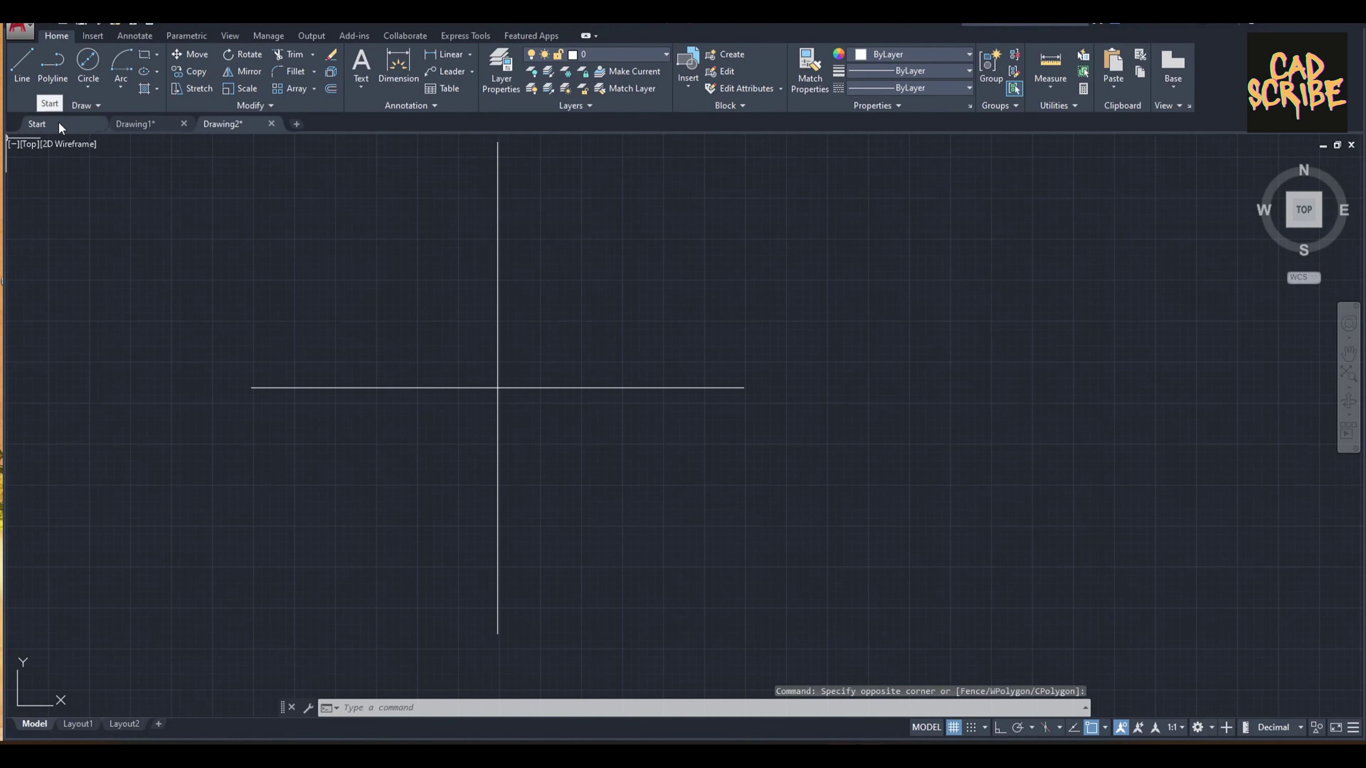
Step: Draw a Start, Center, End arc from the intersection to the left end, arching above
{"action": "left_click", "coordinate": [124, 84]}
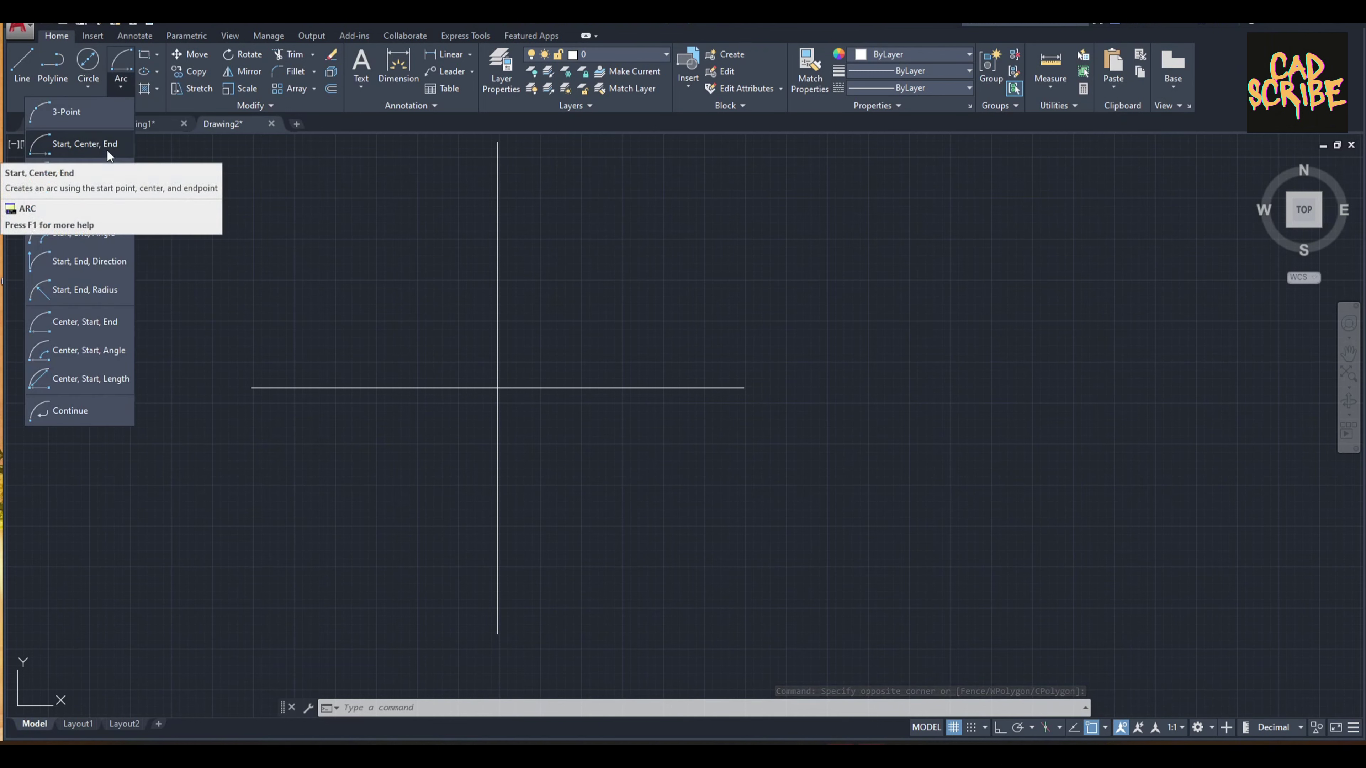
{"action": "left_click", "coordinate": [106, 151]}
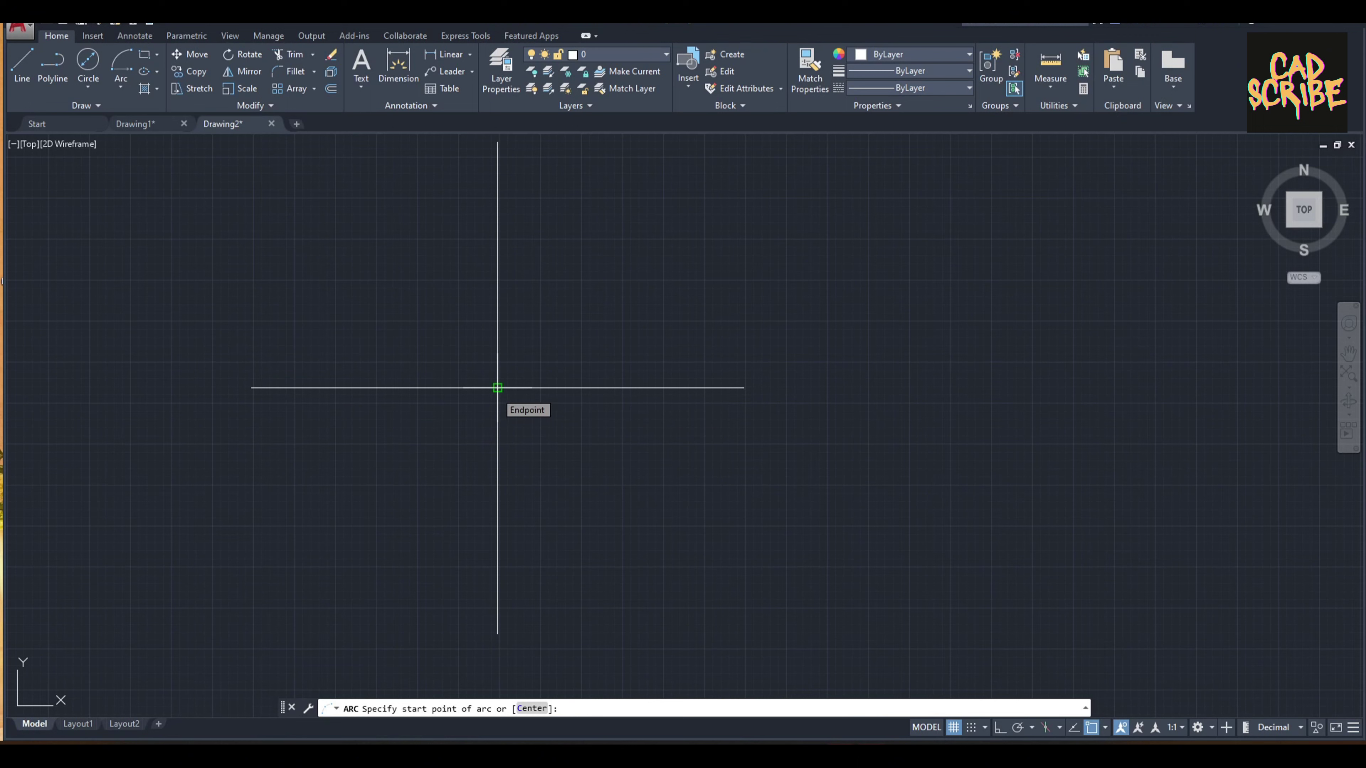
{"action": "left_click", "coordinate": [498, 388]}
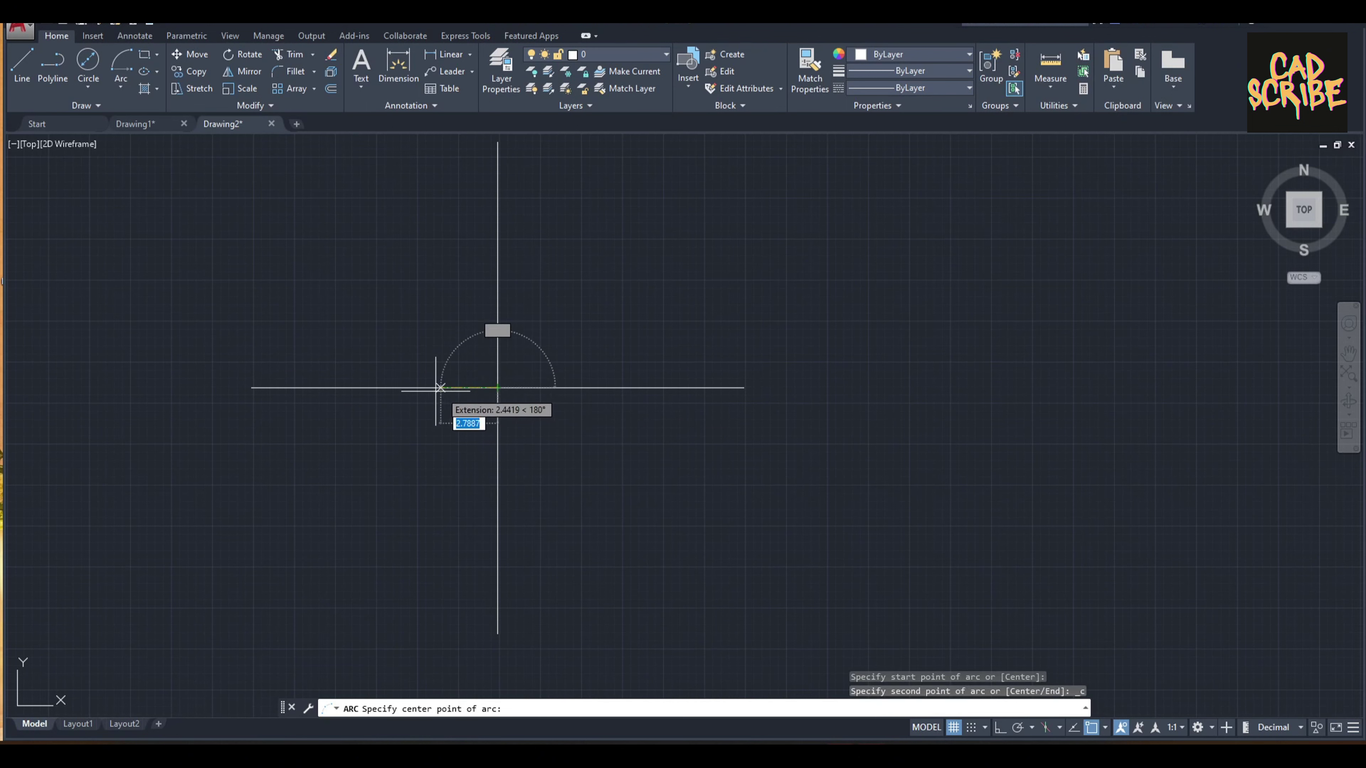
{"action": "left_click", "coordinate": [377, 388]}
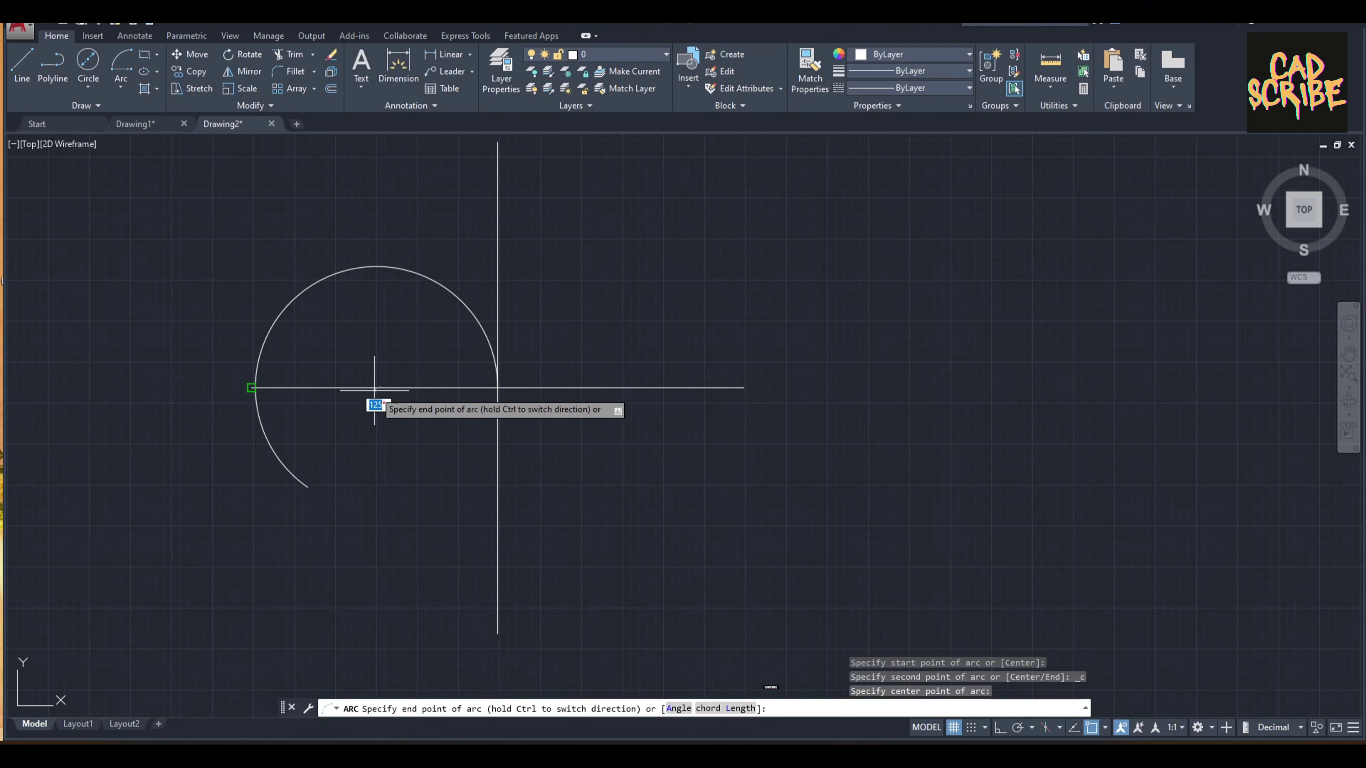
{"action": "left_click", "coordinate": [251, 387]}
{"action": "key", "text": "Escape"}
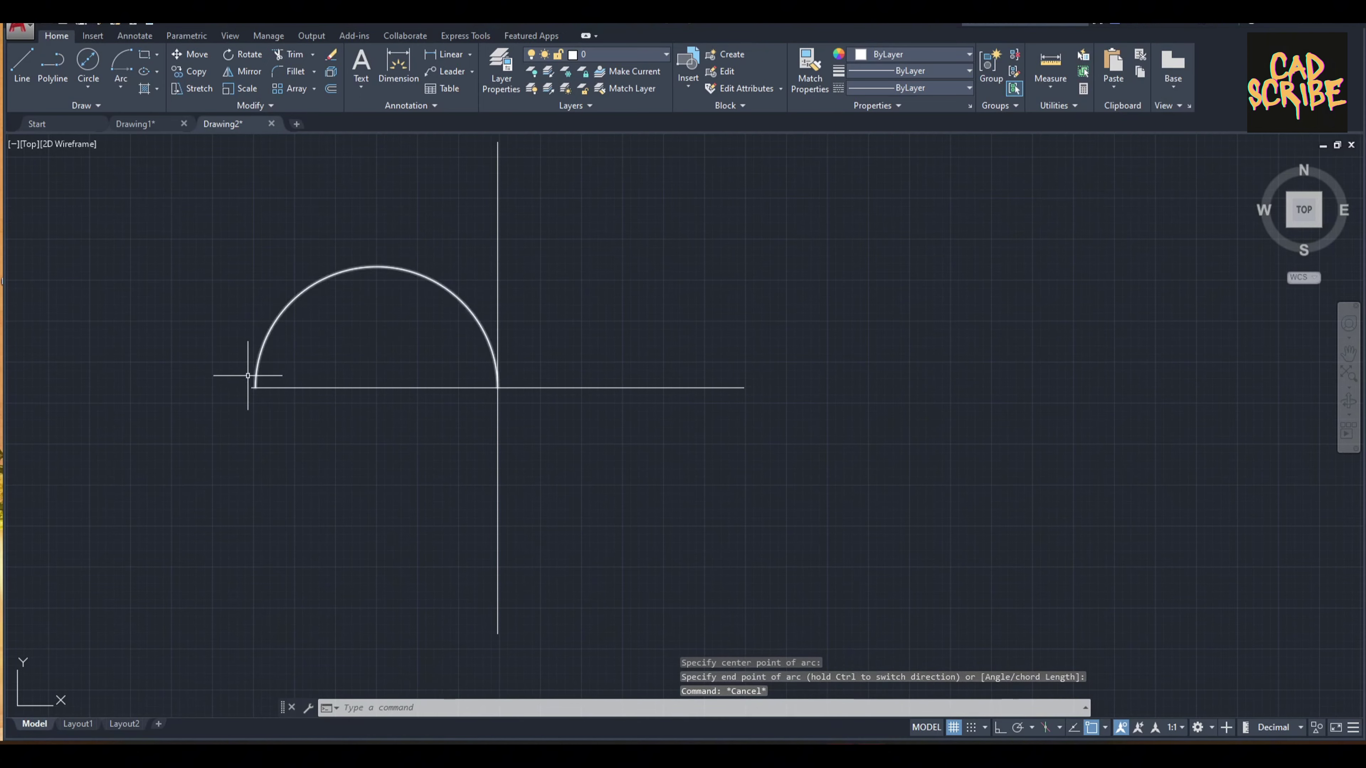
Step: Check the upper arc's endpoint grip, then frame the whole drawing
{"action": "scroll", "coordinate": [248, 376], "scroll_direction": "up", "scroll_amount": 6}
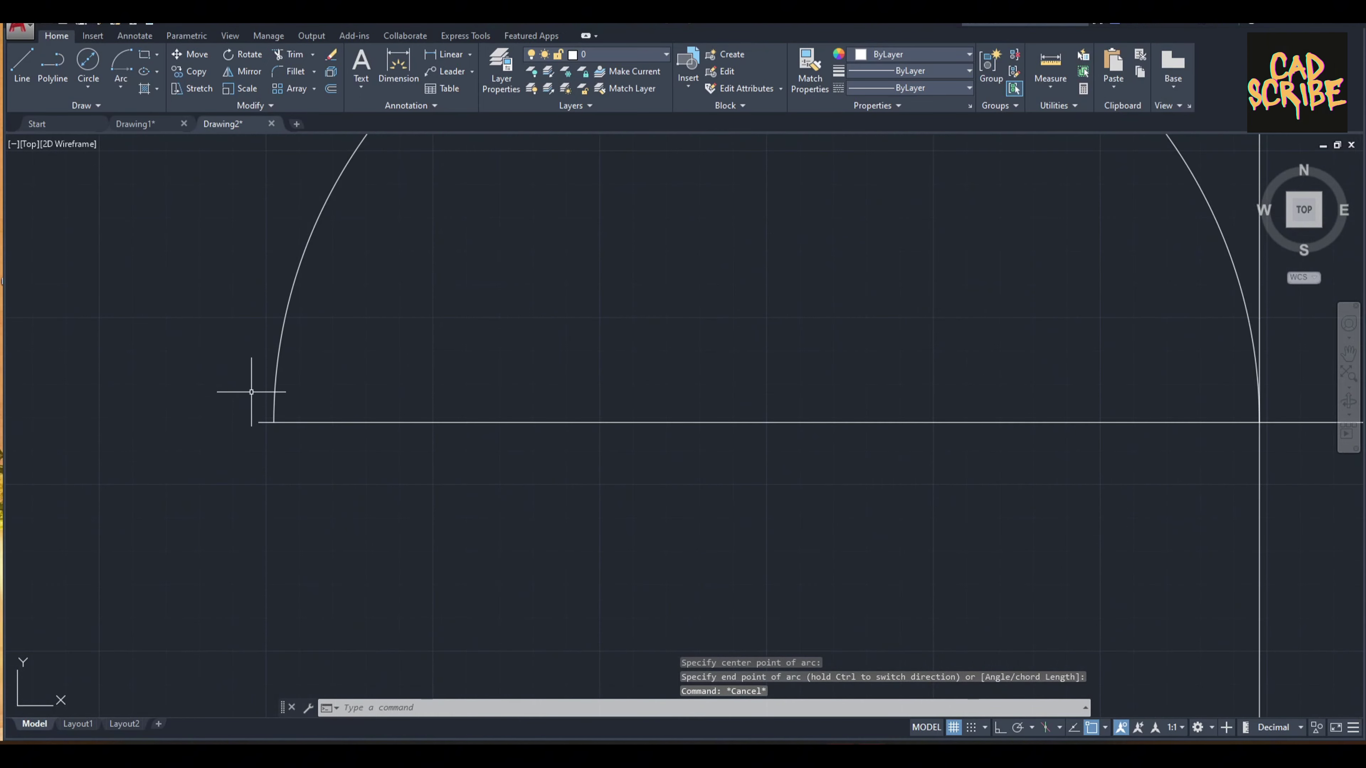
{"action": "left_click", "coordinate": [273, 416]}
{"action": "left_click", "coordinate": [275, 422]}
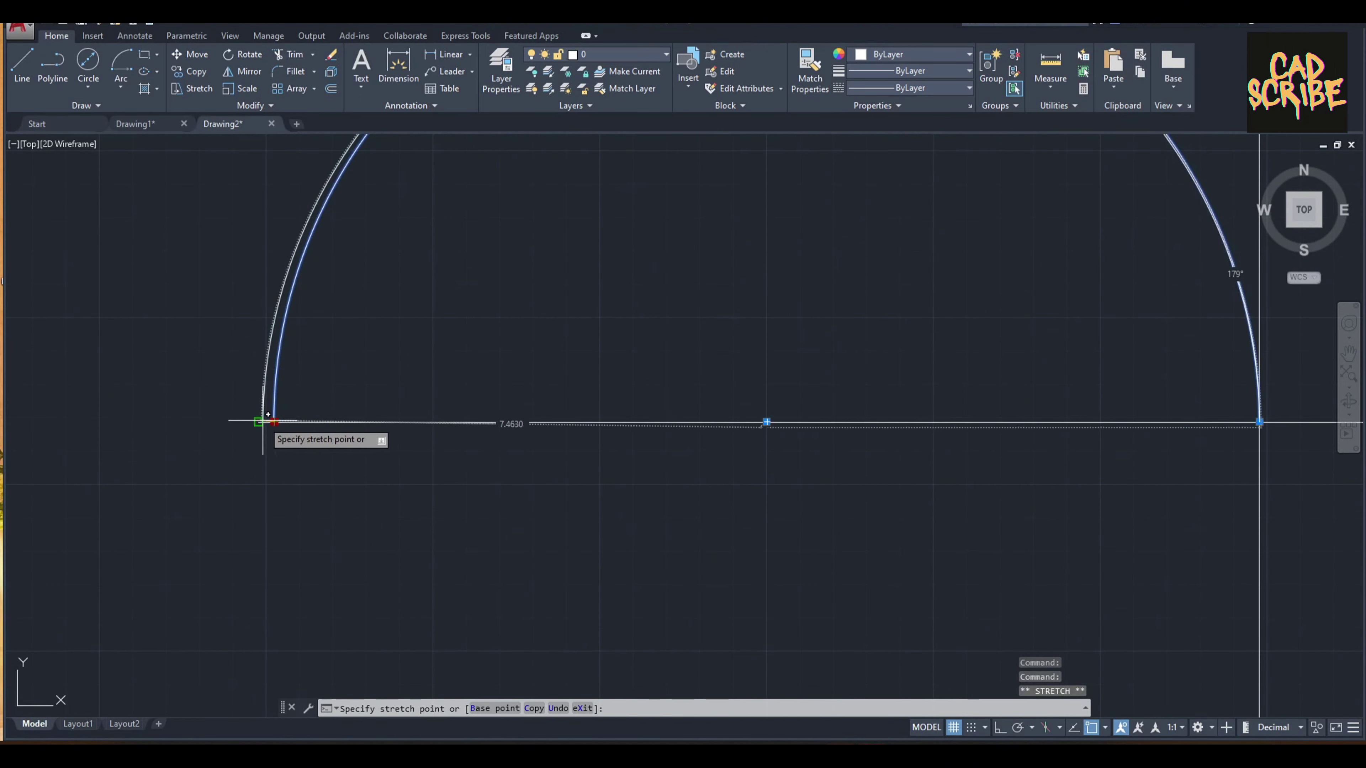
{"action": "key", "text": "Escape"}
{"action": "scroll", "coordinate": [417, 340], "scroll_direction": "down", "scroll_amount": 7}
{"action": "middle_click_drag", "start_coordinate": [416, 340], "coordinate": [284, 360]}
{"action": "scroll", "coordinate": [306, 356], "scroll_direction": "up", "scroll_amount": 4}
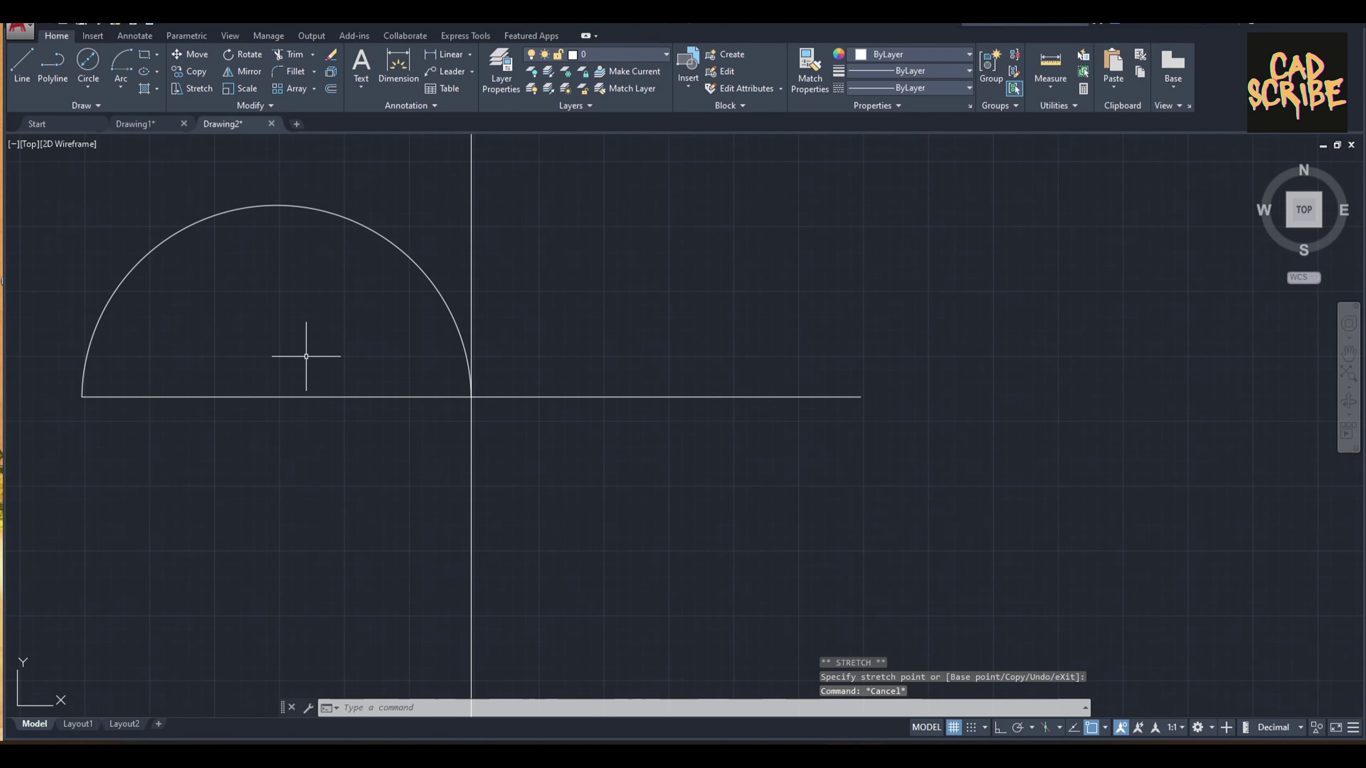
Step: Draw a Start, Center, End arc below the right half, starting at the intersection
{"action": "left_click", "coordinate": [122, 85]}
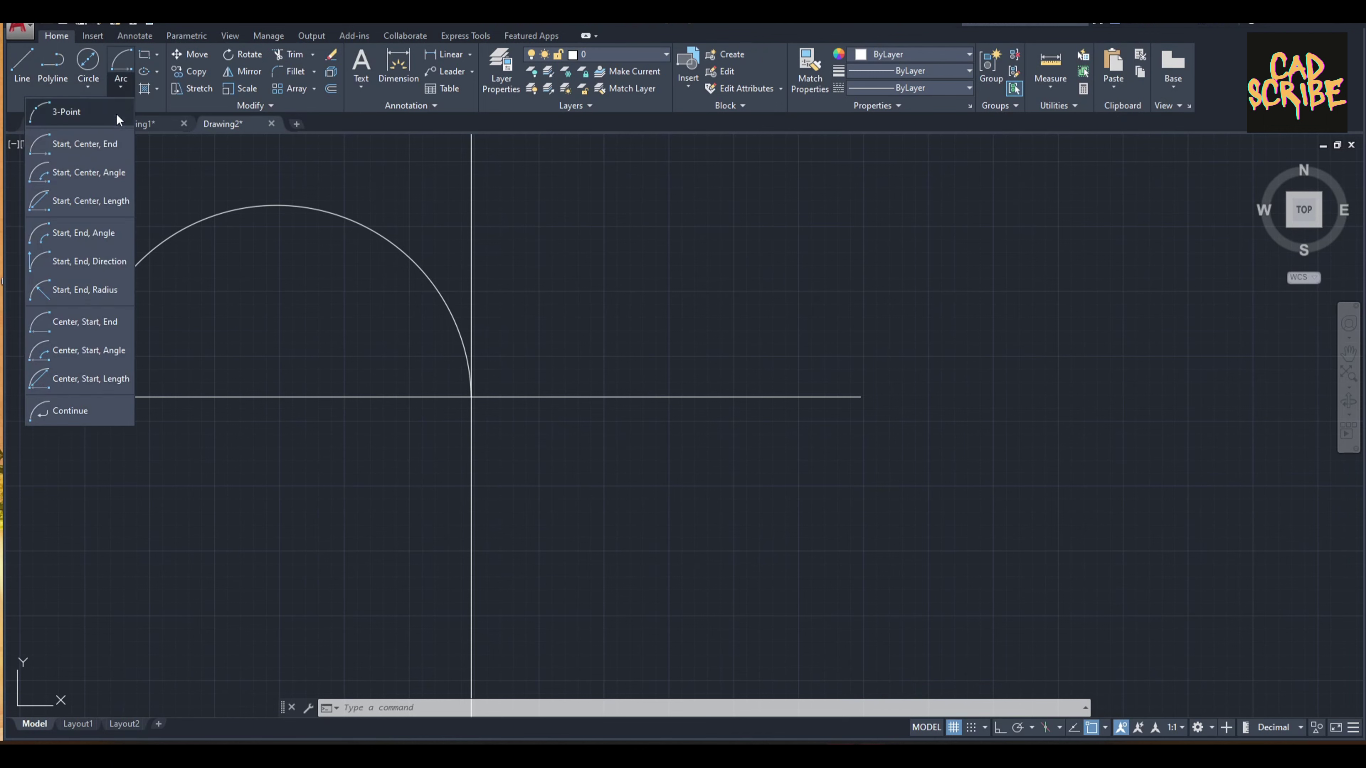
{"action": "left_click", "coordinate": [113, 143]}
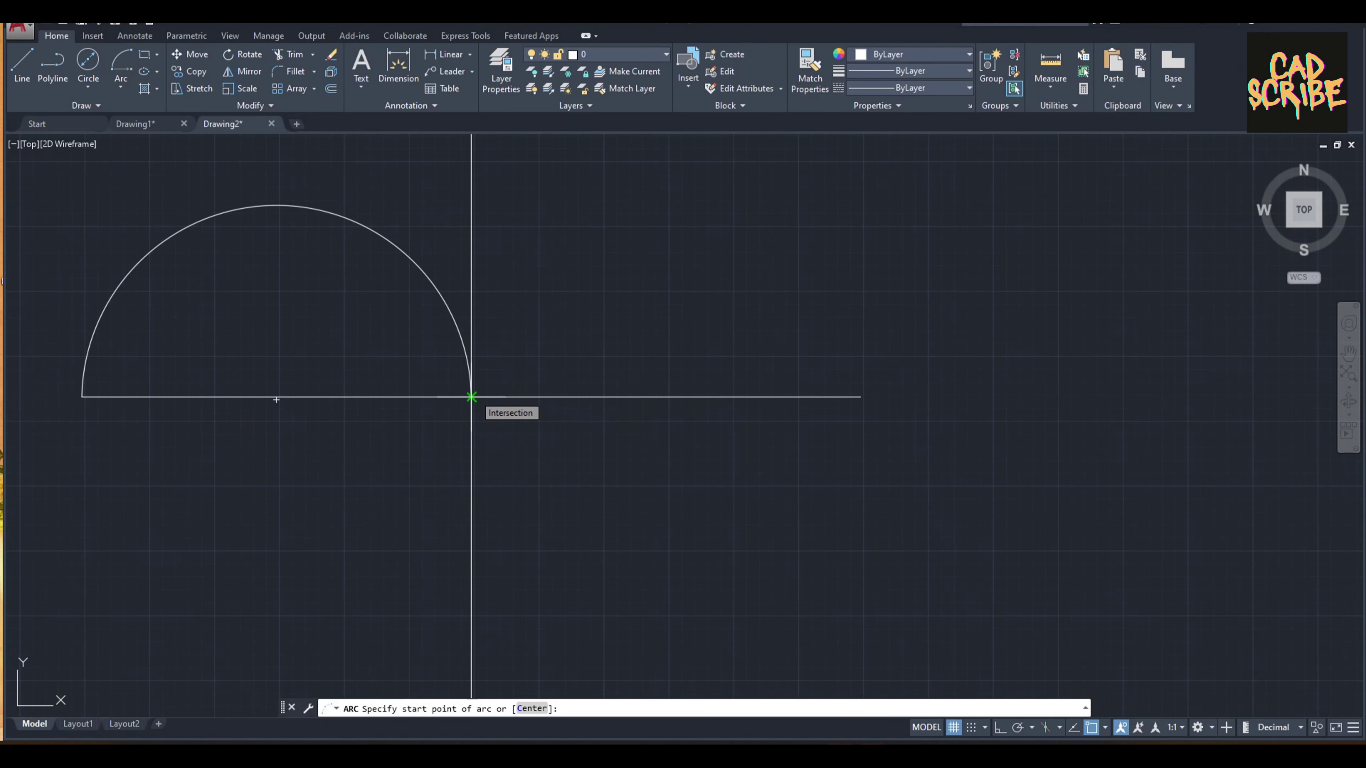
{"action": "left_click", "coordinate": [471, 397]}
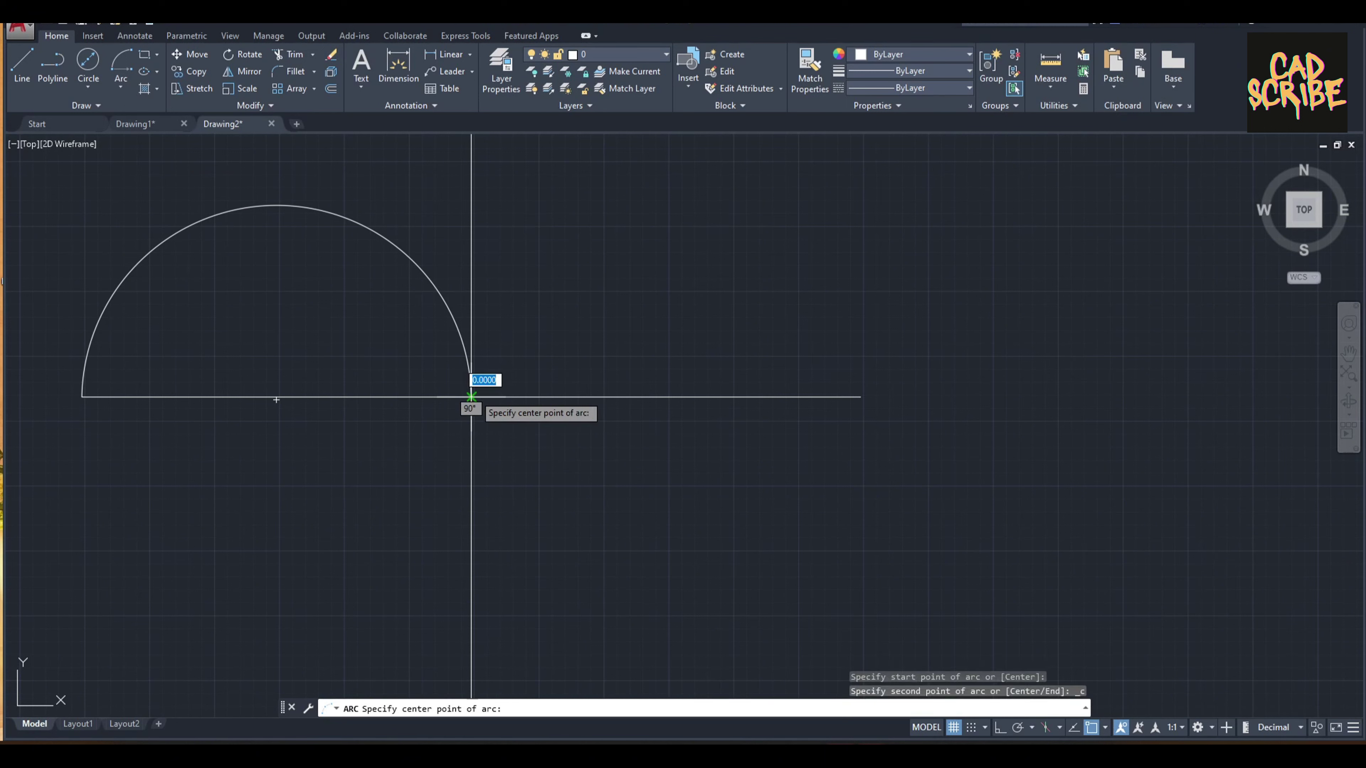
{"action": "left_click", "coordinate": [656, 397]}
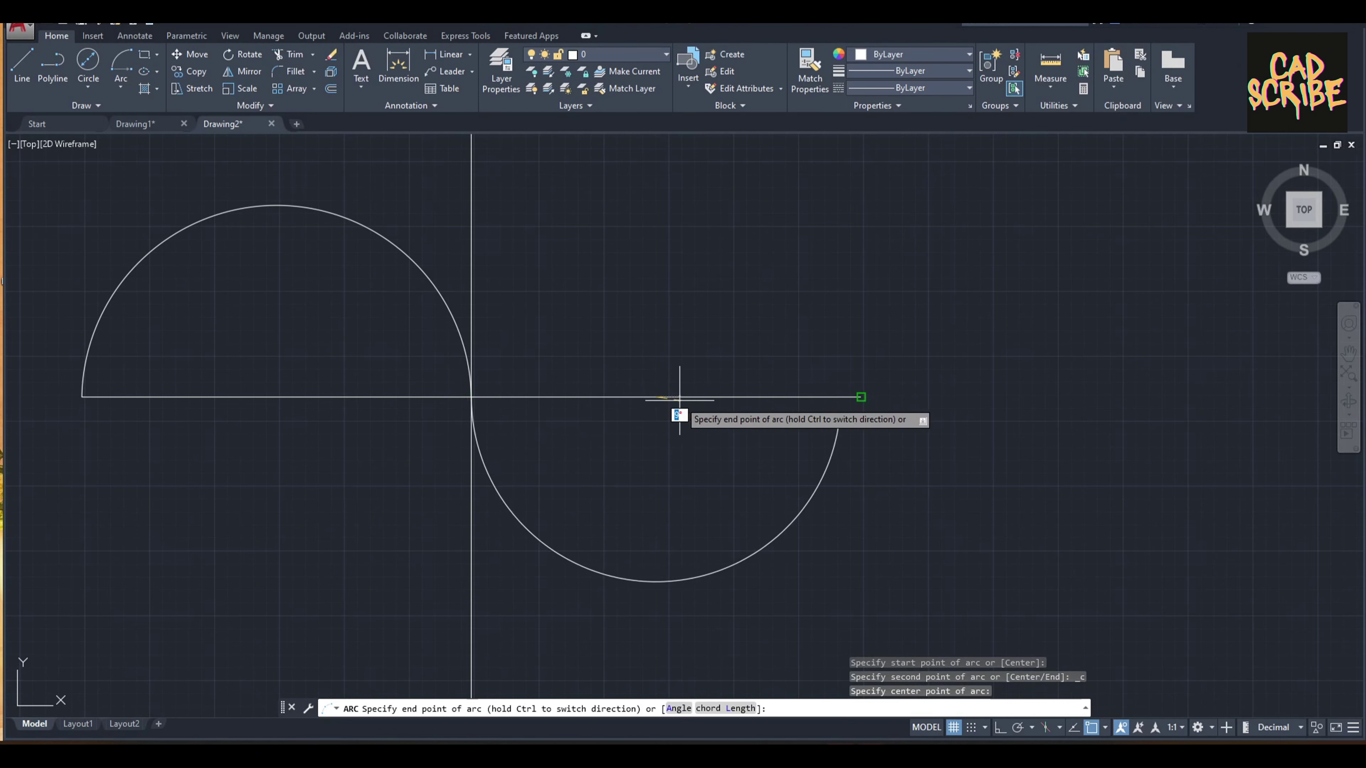
{"action": "key", "text": "Escape"}
{"action": "left_click", "coordinate": [859, 398]}
{"action": "key", "text": "Escape"}
Step: Cancel the lower-right semicircle's endpoint stretch and recentre the semicircles in view
{"action": "left_click", "coordinate": [841, 422]}
{"action": "scroll", "coordinate": [842, 423], "scroll_direction": "up", "scroll_amount": 4}
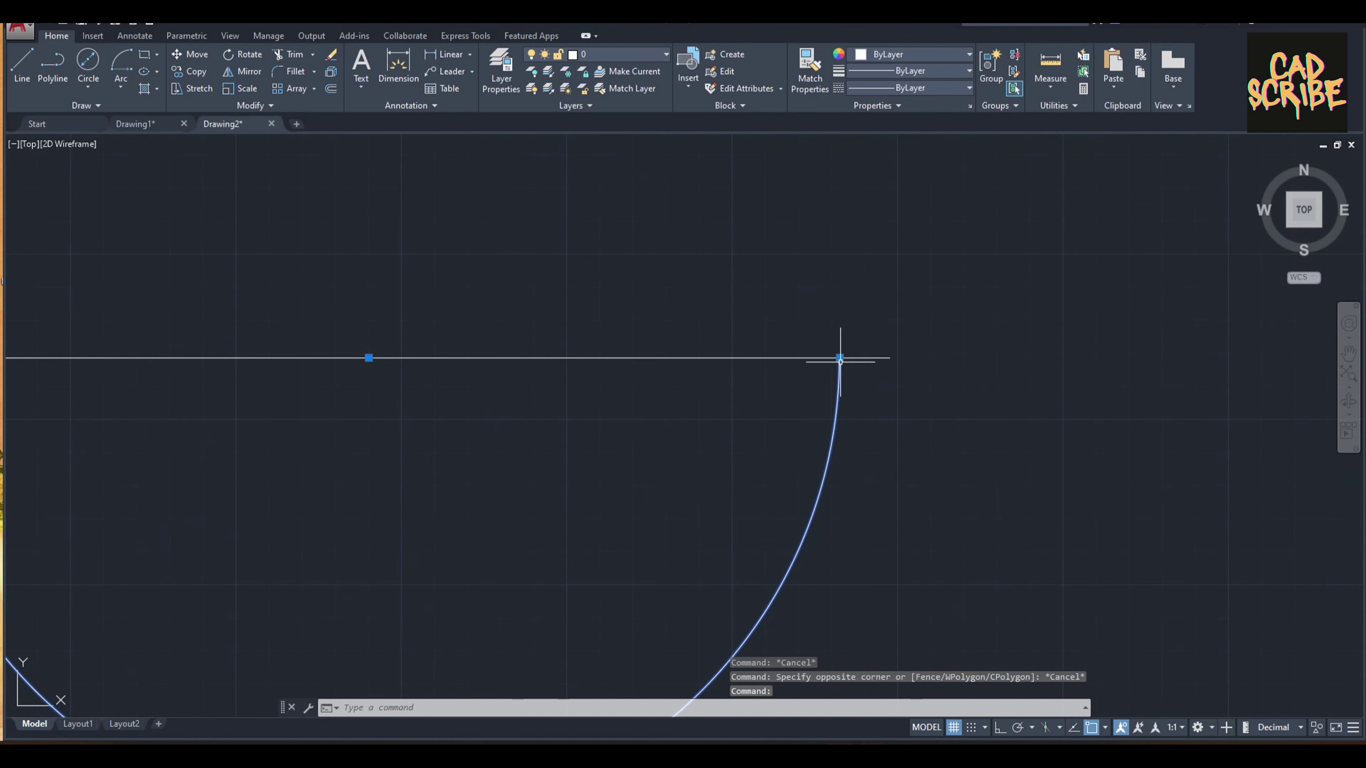
{"action": "left_click", "coordinate": [840, 358]}
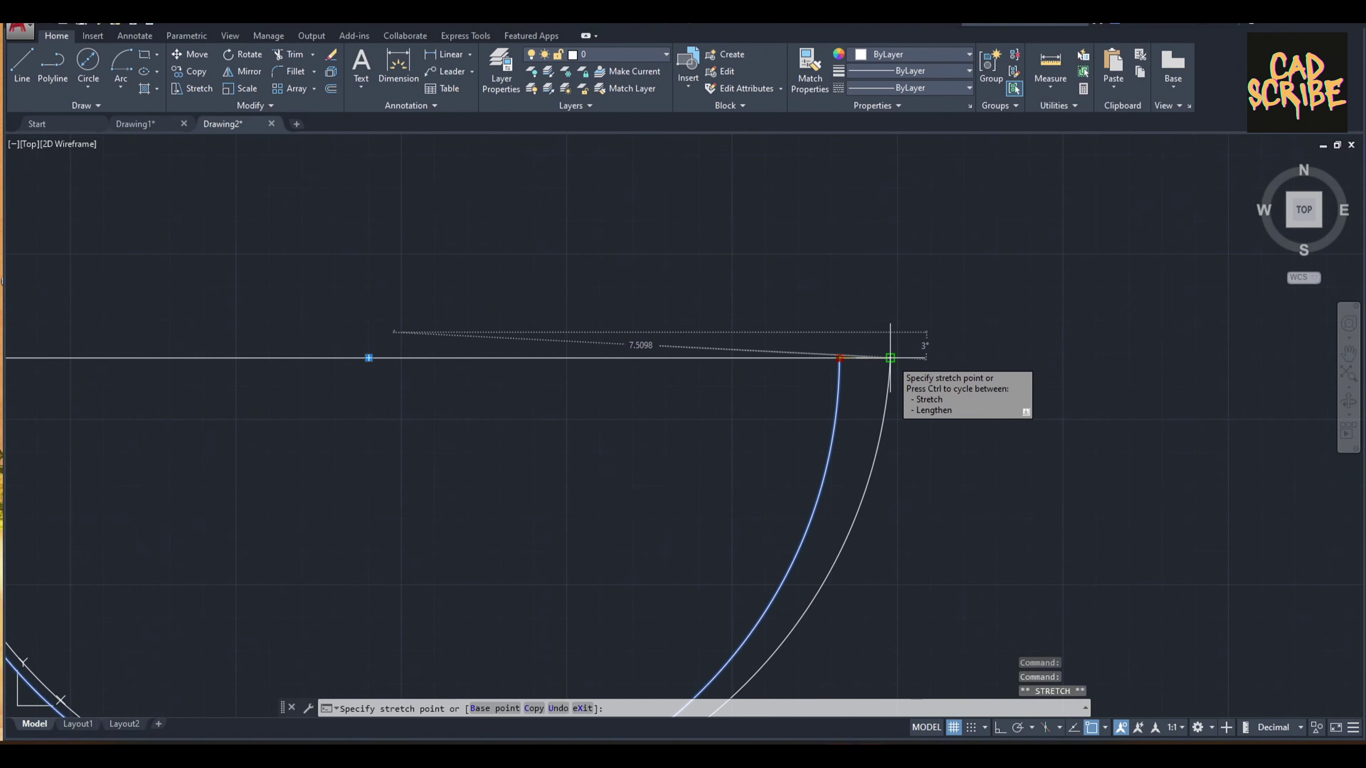
{"action": "key", "text": "Escape"}
{"action": "scroll", "coordinate": [869, 360], "scroll_direction": "down", "scroll_amount": 5}
{"action": "scroll", "coordinate": [830, 354], "scroll_direction": "up", "scroll_amount": 2}
{"action": "middle_click_drag", "start_coordinate": [829, 354], "coordinate": [520, 412]}
{"action": "scroll", "coordinate": [677, 388], "scroll_direction": "up", "scroll_amount": 2}
{"action": "middle_click_drag", "start_coordinate": [677, 387], "coordinate": [548, 381]}
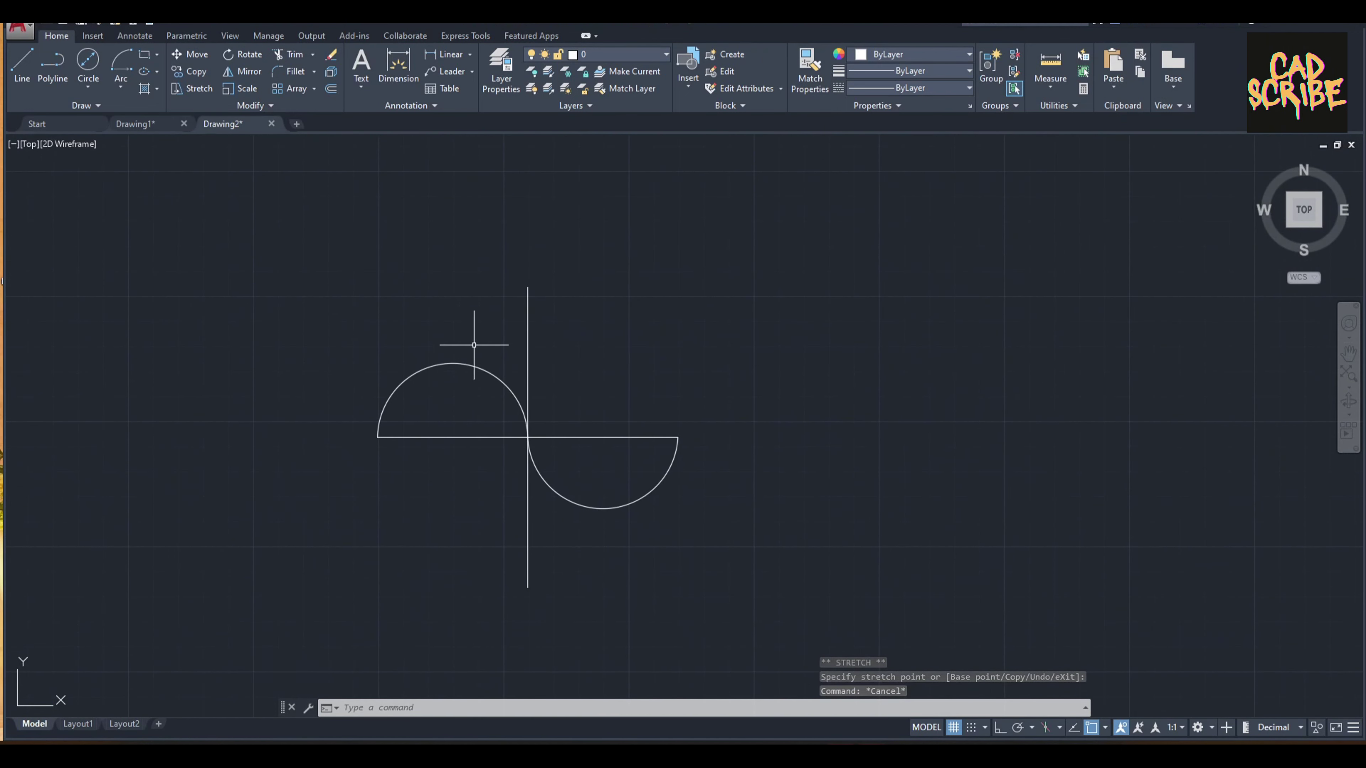
Step: Start an arc from the vertical line's top end, then cancel it
{"action": "left_click", "coordinate": [114, 88]}
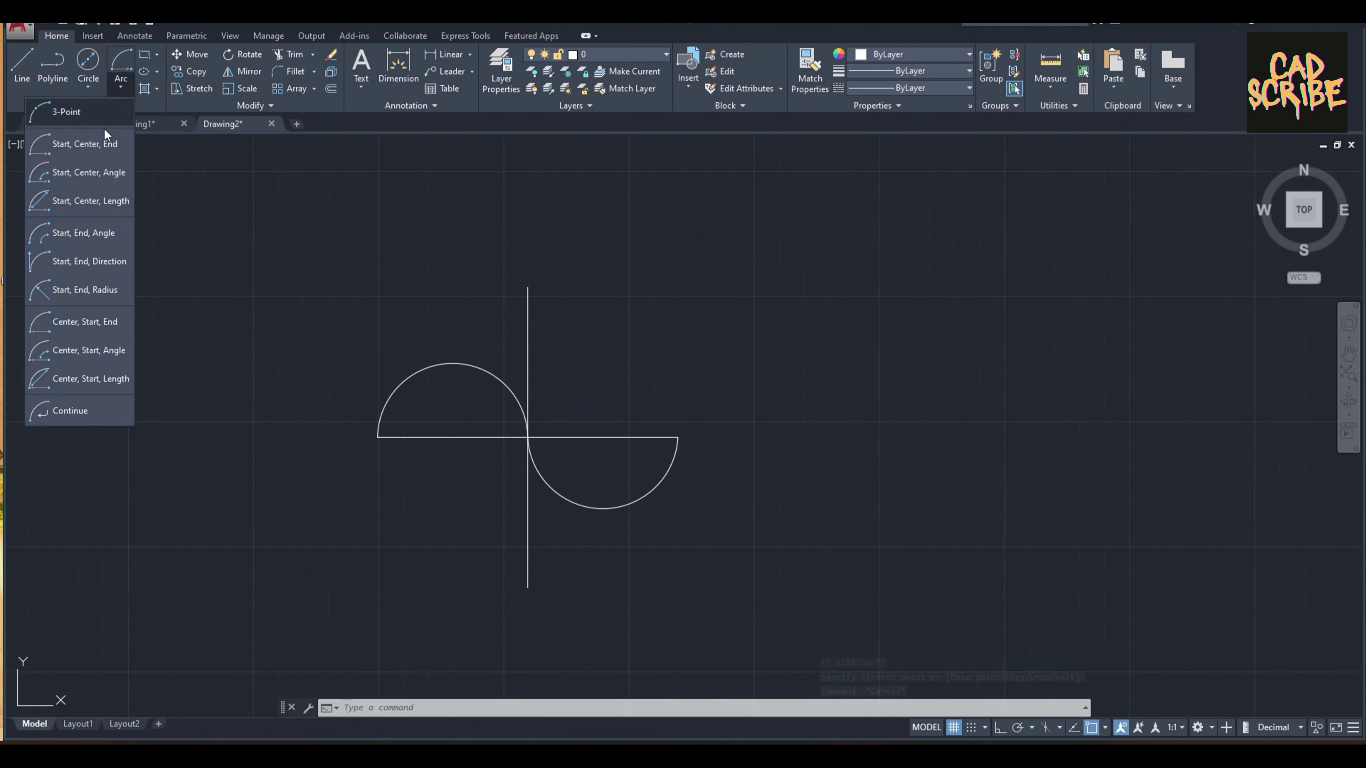
{"action": "left_click", "coordinate": [96, 142]}
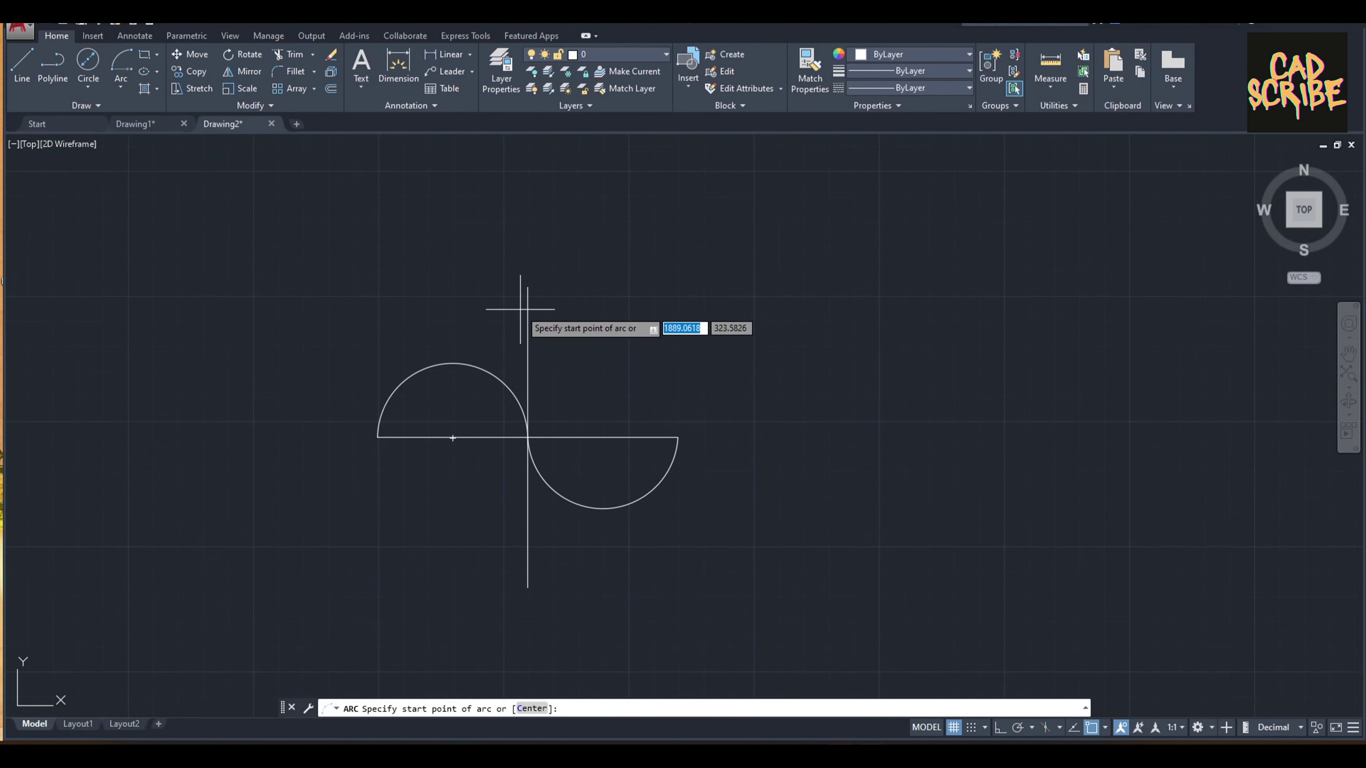
{"action": "left_click", "coordinate": [527, 288]}
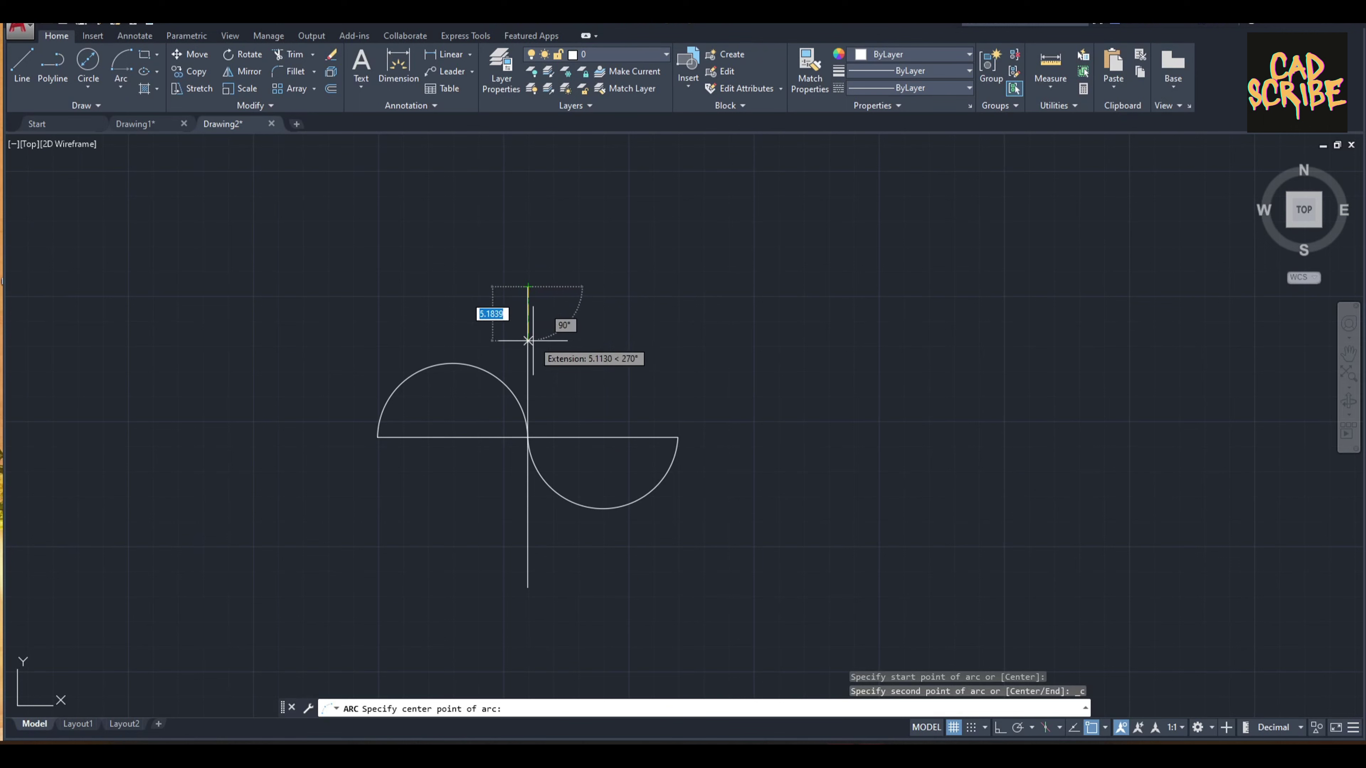
{"action": "left_click", "coordinate": [528, 364]}
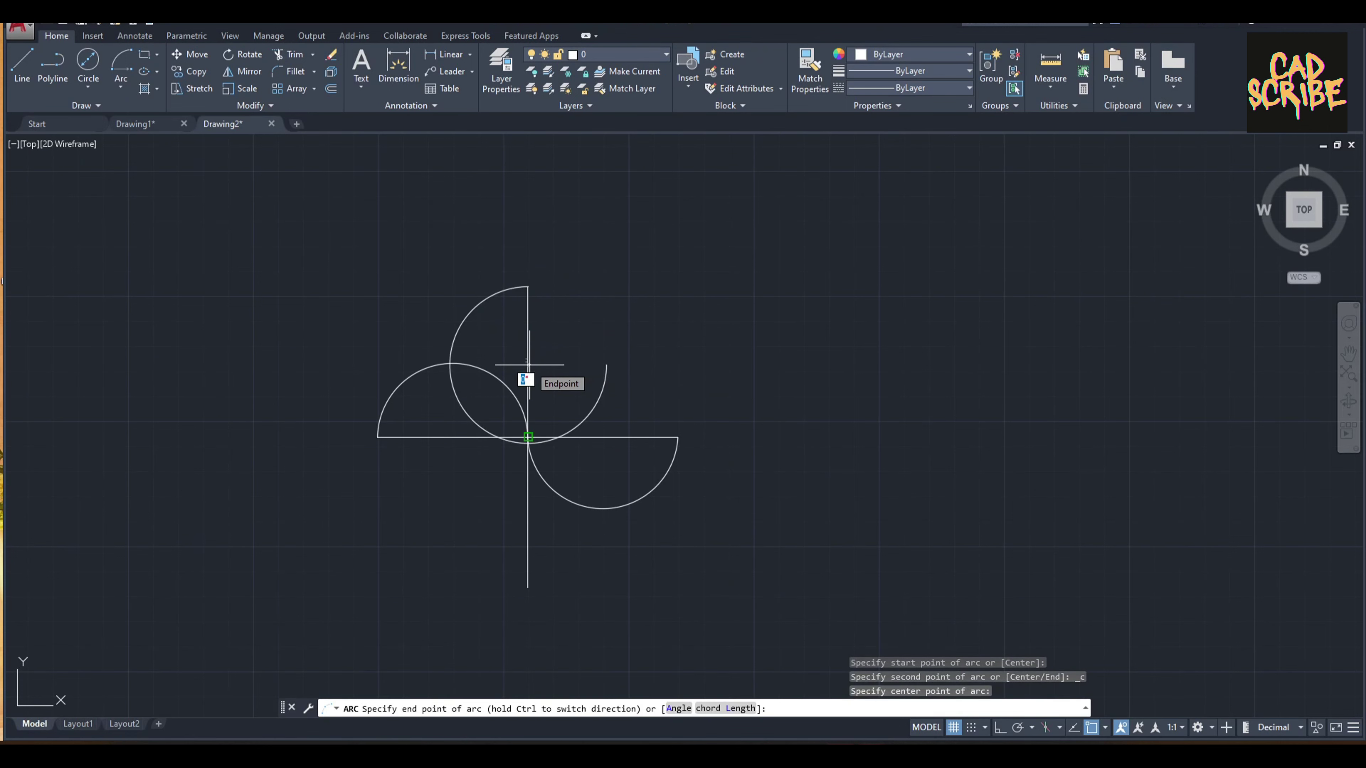
{"action": "key", "text": "Escape"}
Step: Draw a Start, Center, End arc from the intersection up the vertical line
{"action": "left_click", "coordinate": [118, 86]}
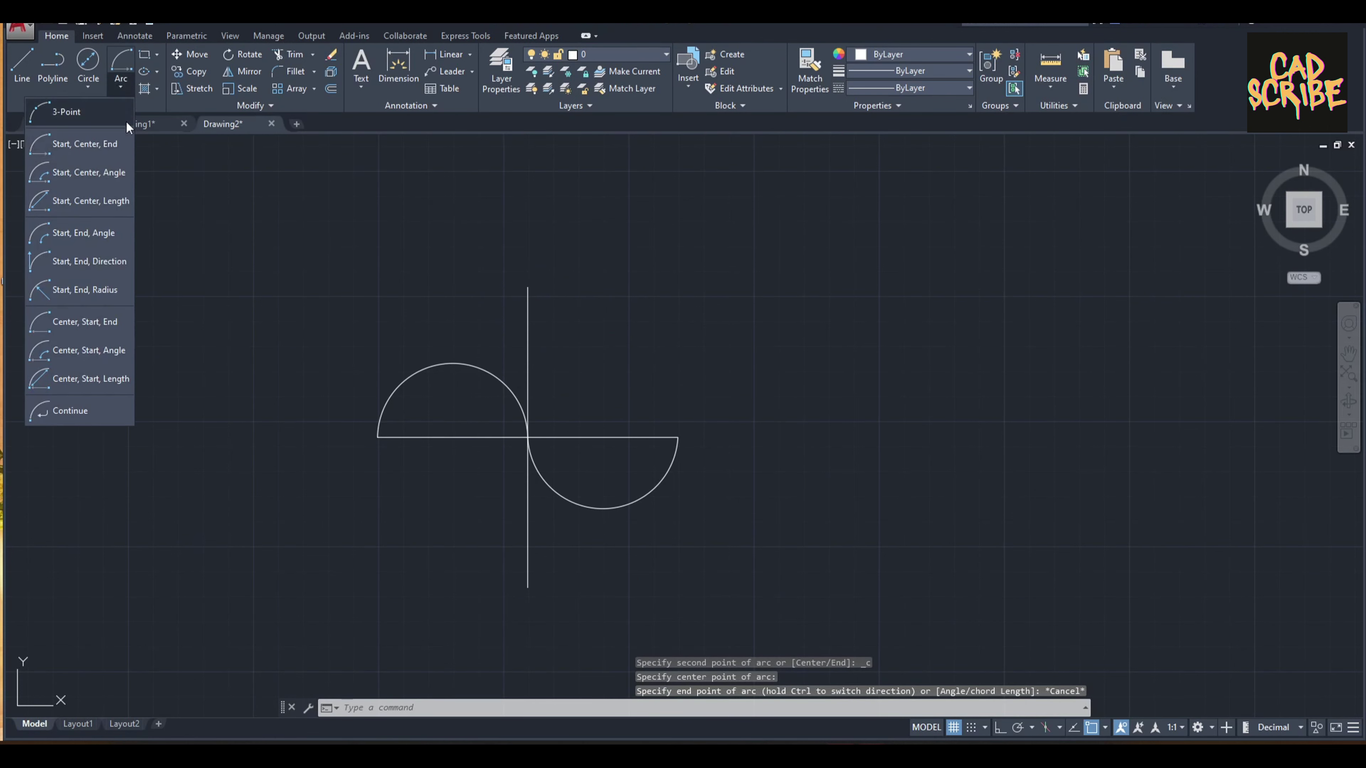
{"action": "left_click", "coordinate": [124, 114]}
{"action": "scroll", "coordinate": [473, 409], "scroll_direction": "up", "scroll_amount": 4}
{"action": "scroll", "coordinate": [613, 483], "scroll_direction": "down", "scroll_amount": 2}
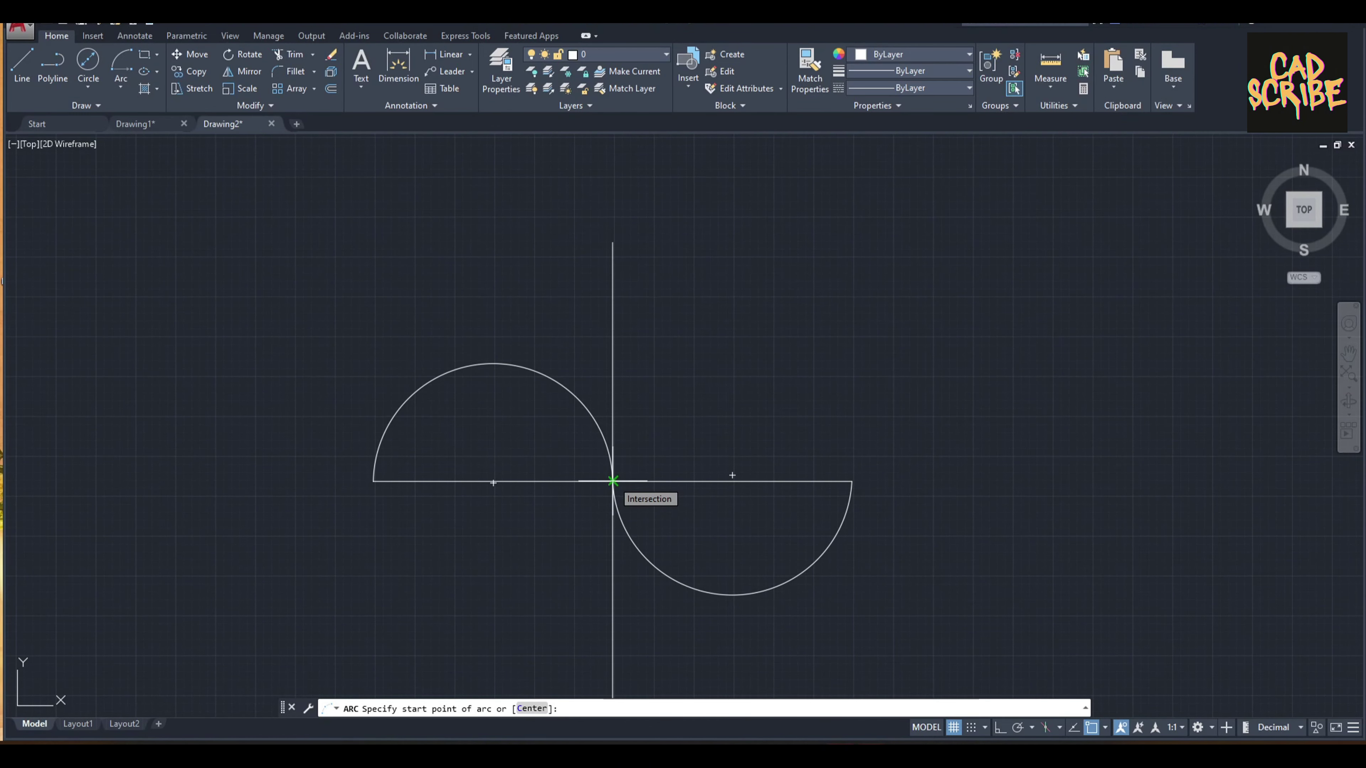
{"action": "left_click", "coordinate": [613, 480]}
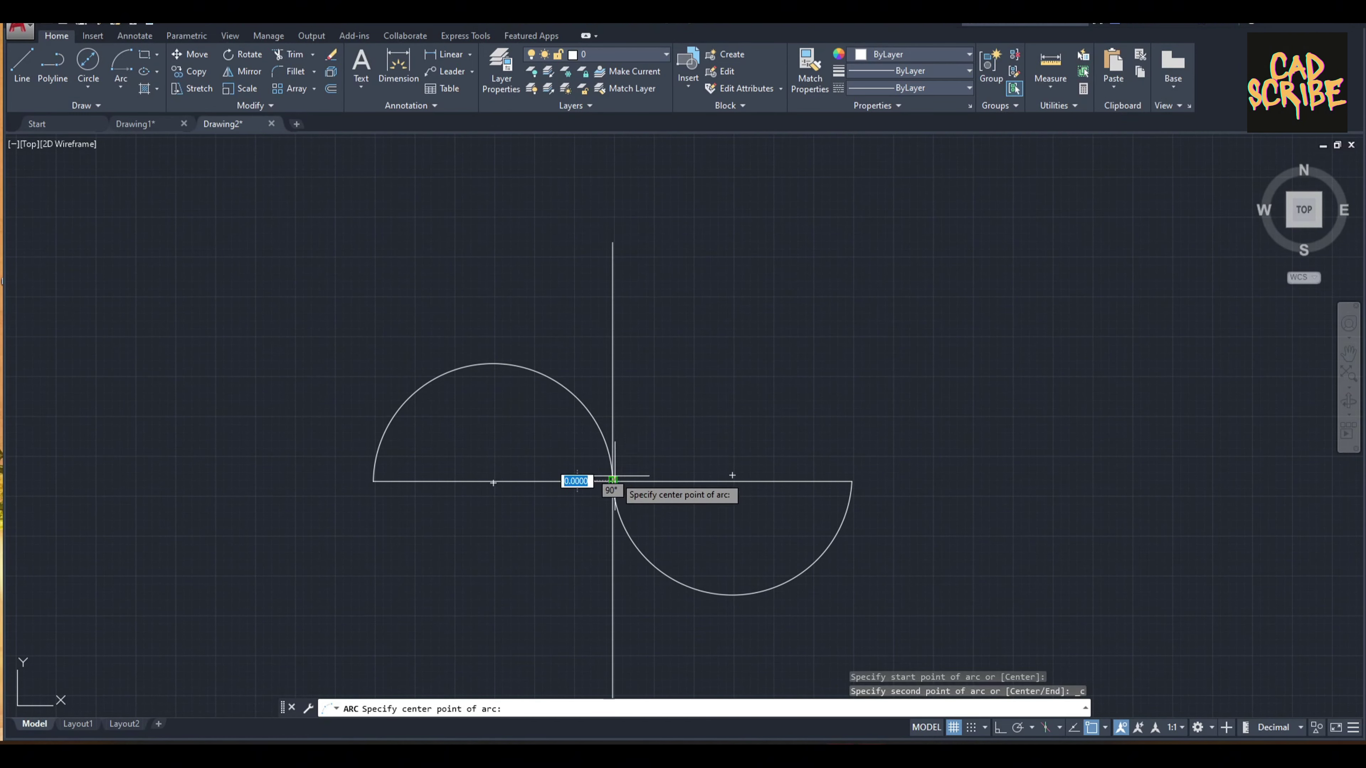
{"action": "left_click", "coordinate": [613, 349]}
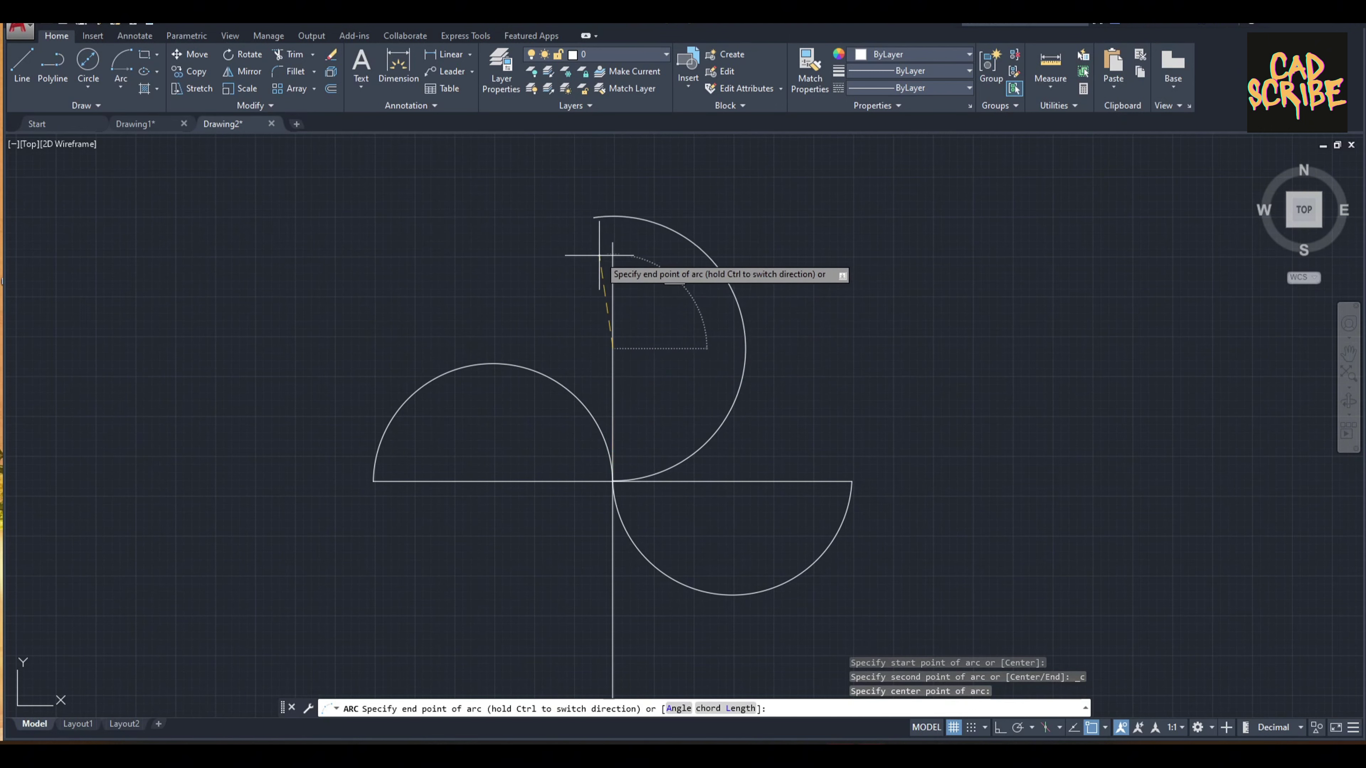
{"action": "scroll", "coordinate": [617, 240], "scroll_direction": "up", "scroll_amount": 5}
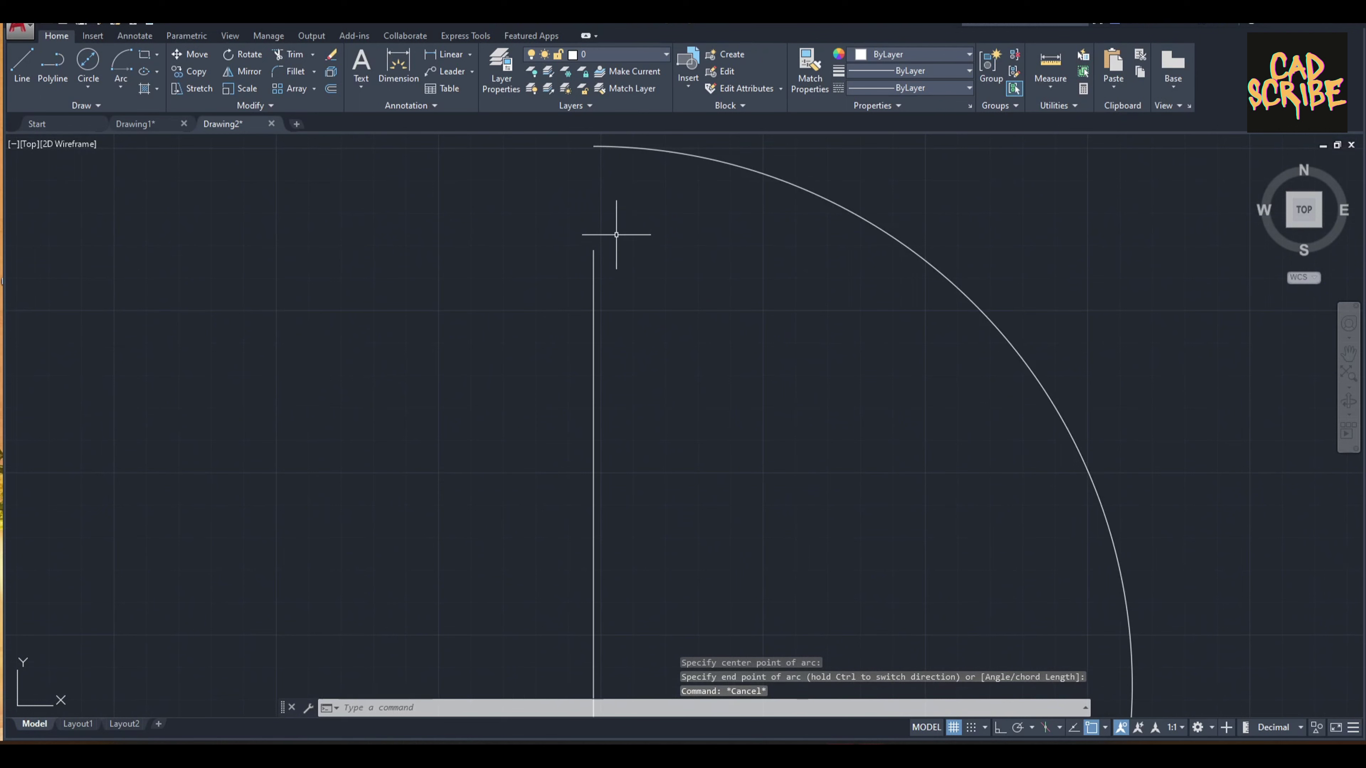
{"action": "middle_click_drag", "start_coordinate": [601, 146], "coordinate": [583, 207]}
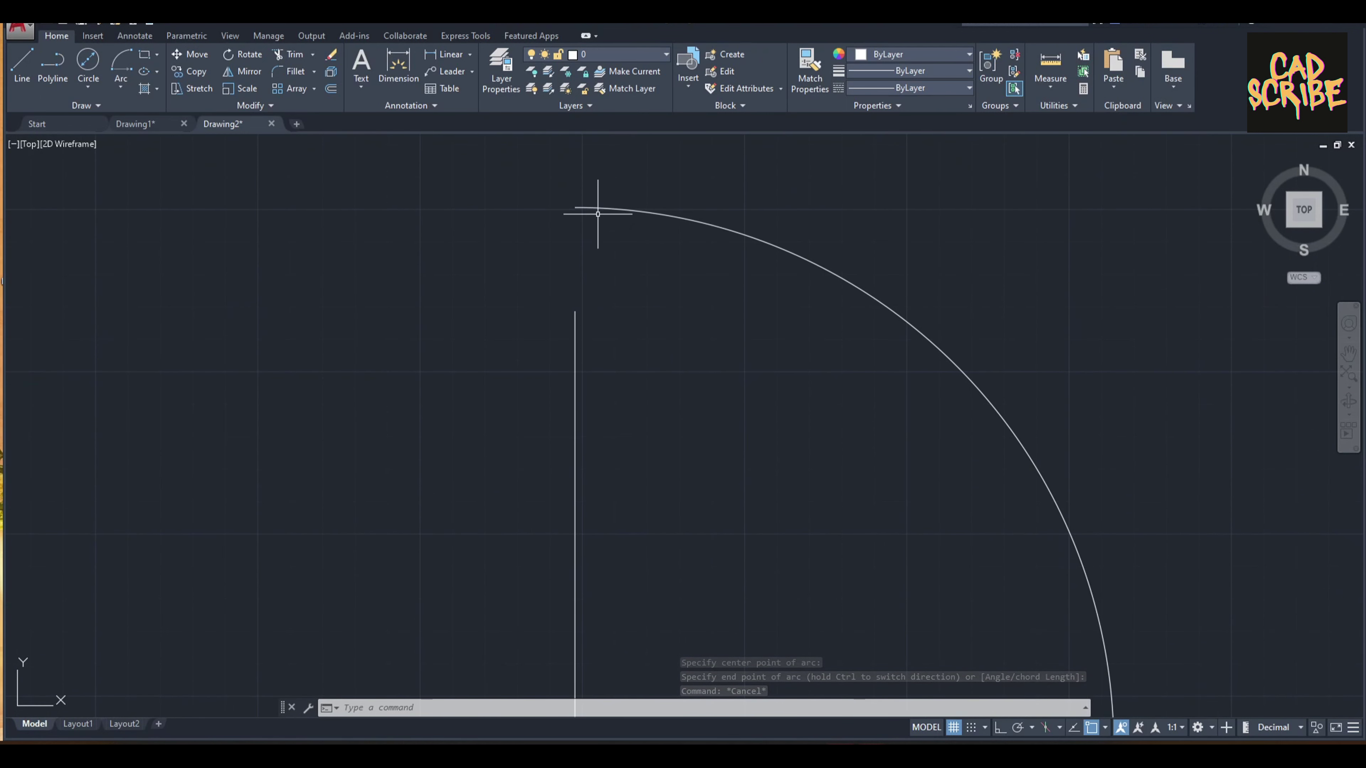
Step: Check the new arc's top grip without stretching it, and frame all semicircles
{"action": "left_click", "coordinate": [588, 207]}
{"action": "mouse_move", "coordinate": [576, 208]}
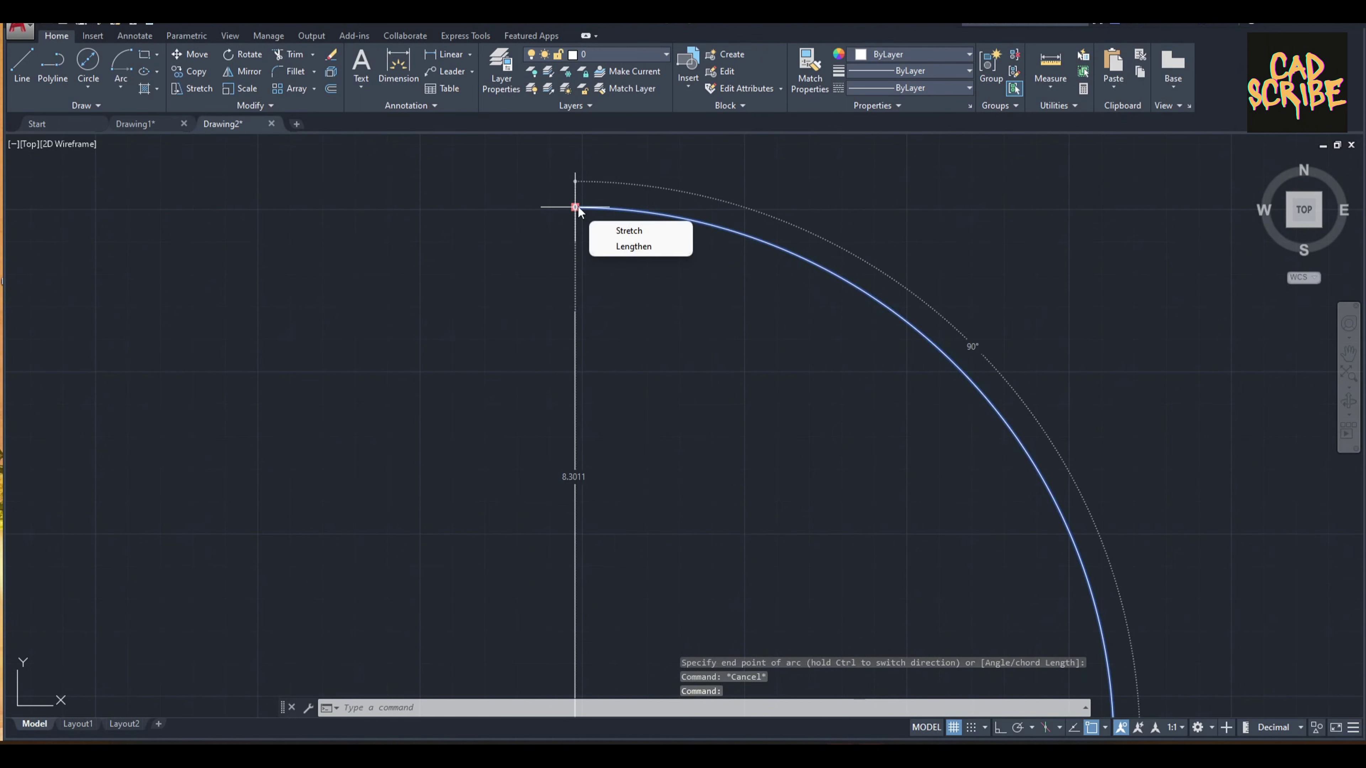
{"action": "left_click", "coordinate": [576, 207]}
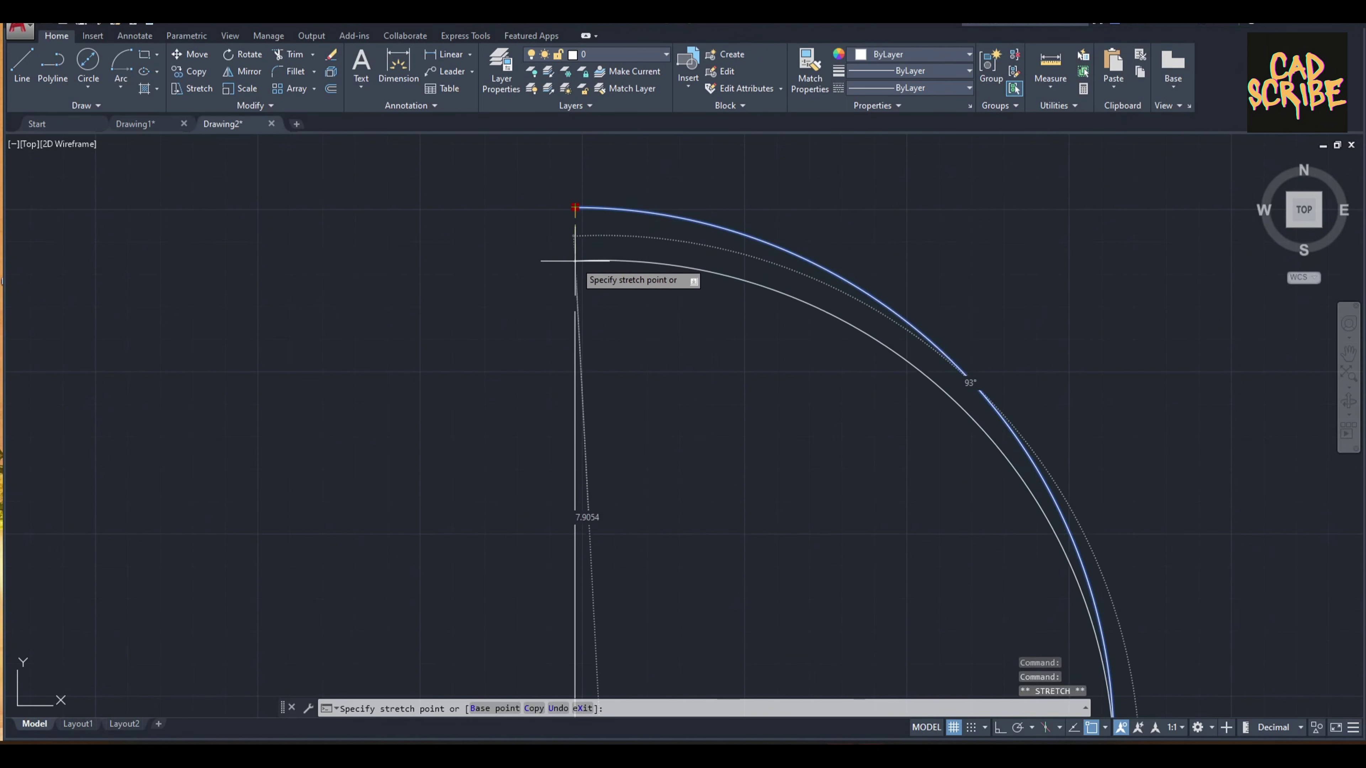
{"action": "key", "text": "Escape"}
{"action": "scroll", "coordinate": [720, 293], "scroll_direction": "down", "scroll_amount": 5}
{"action": "middle_click_drag", "start_coordinate": [720, 293], "coordinate": [627, 226]}
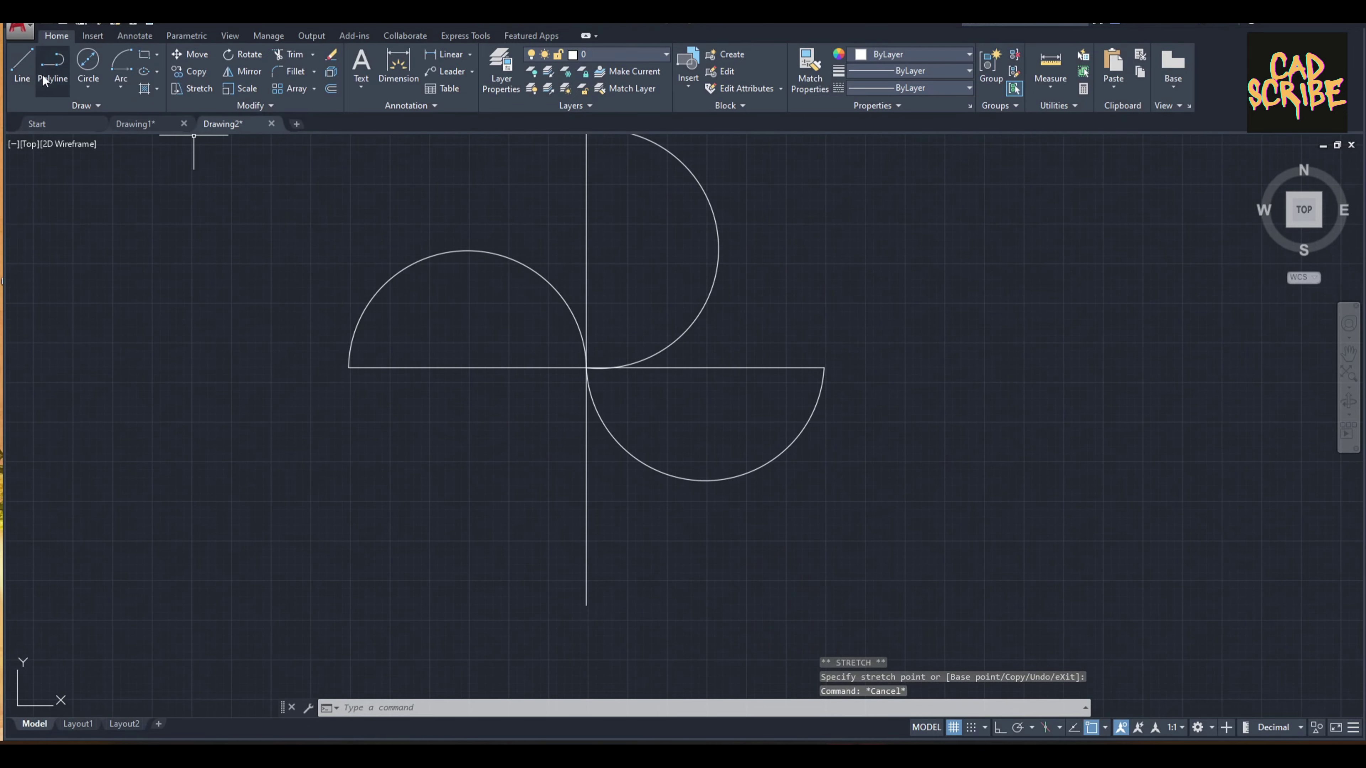
{"action": "left_click", "coordinate": [89, 81]}
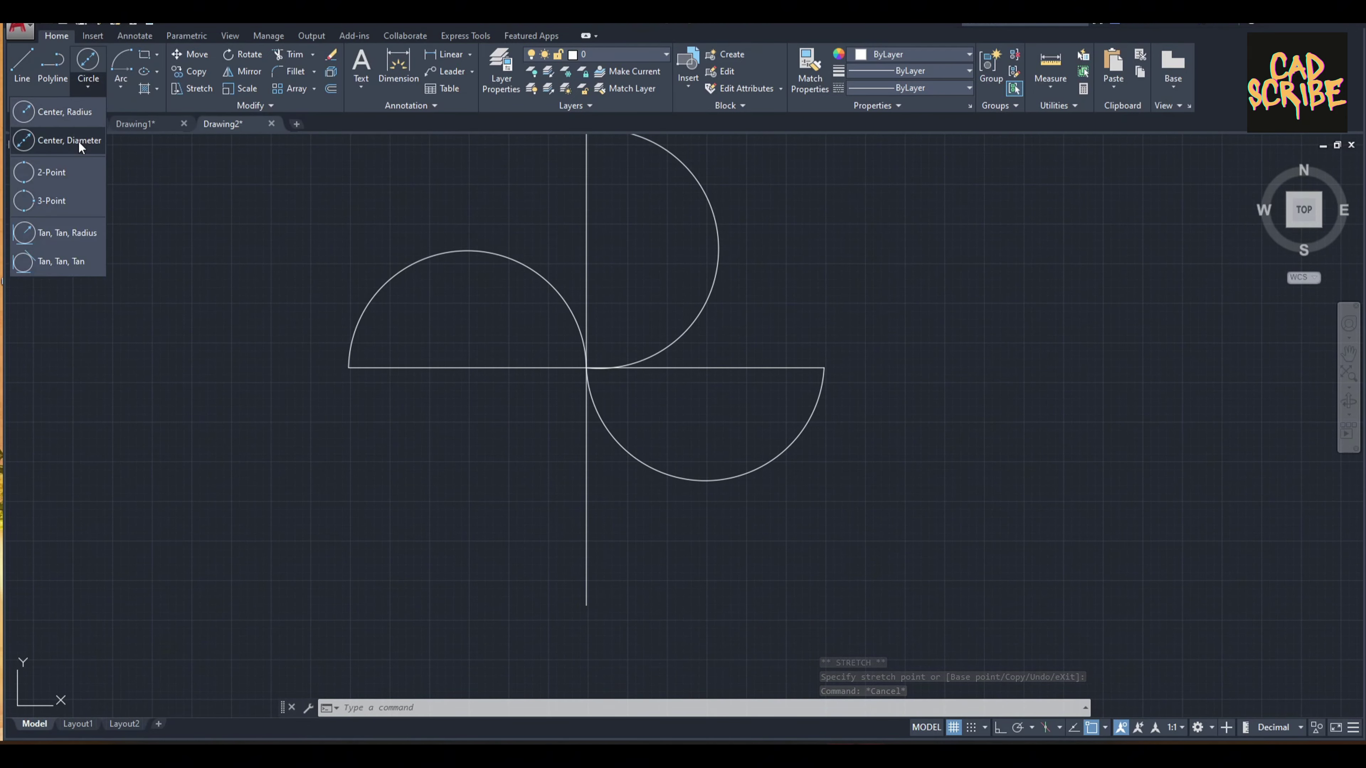
{"action": "left_click", "coordinate": [120, 86]}
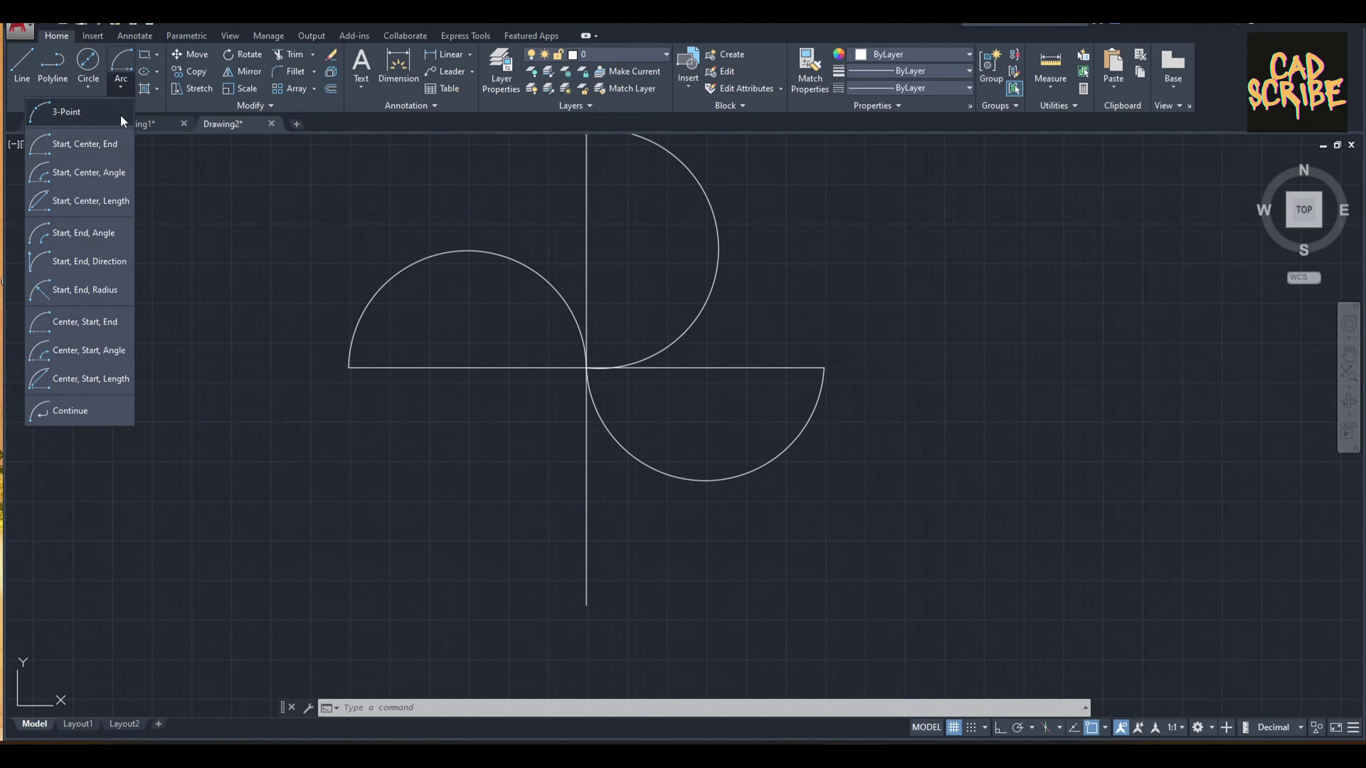
Step: Start an arc from the vertical line's lower end, then cancel it
{"action": "left_click", "coordinate": [117, 143]}
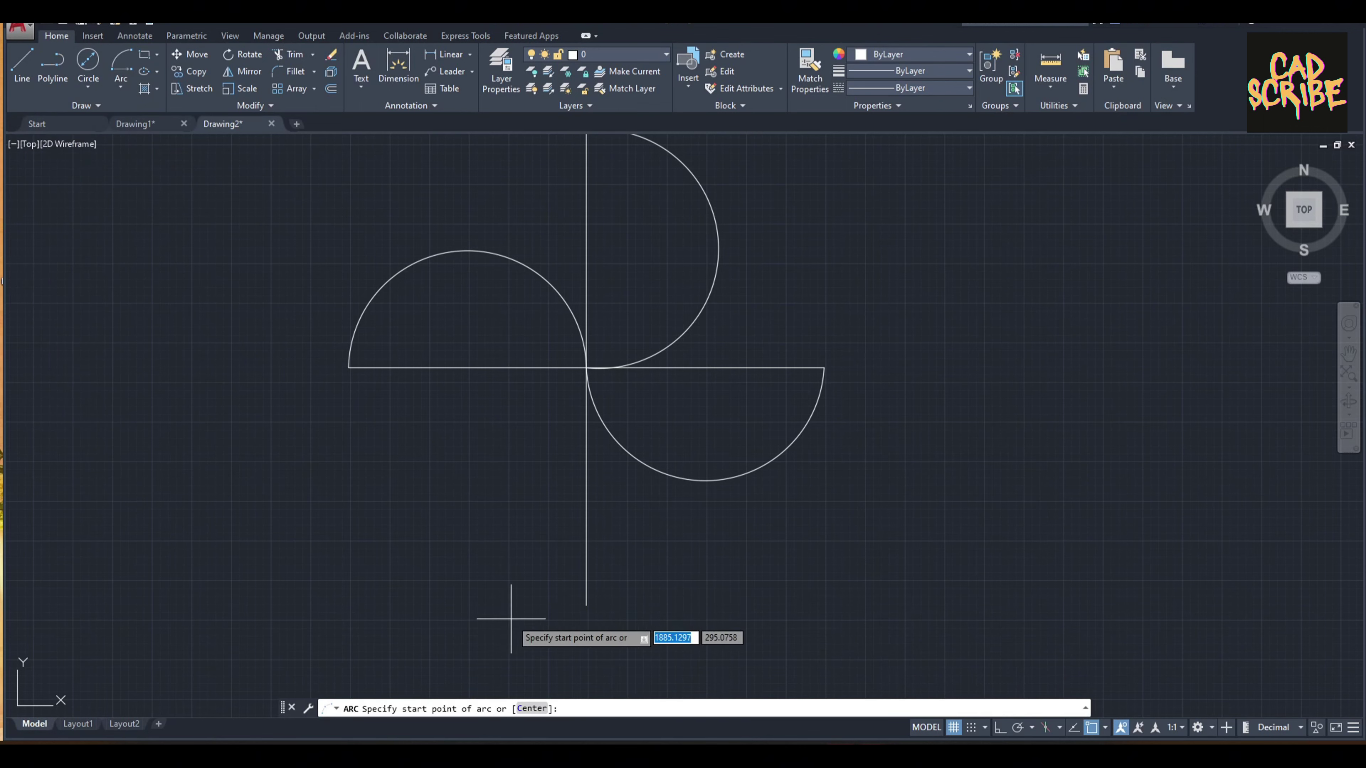
{"action": "left_click", "coordinate": [587, 606]}
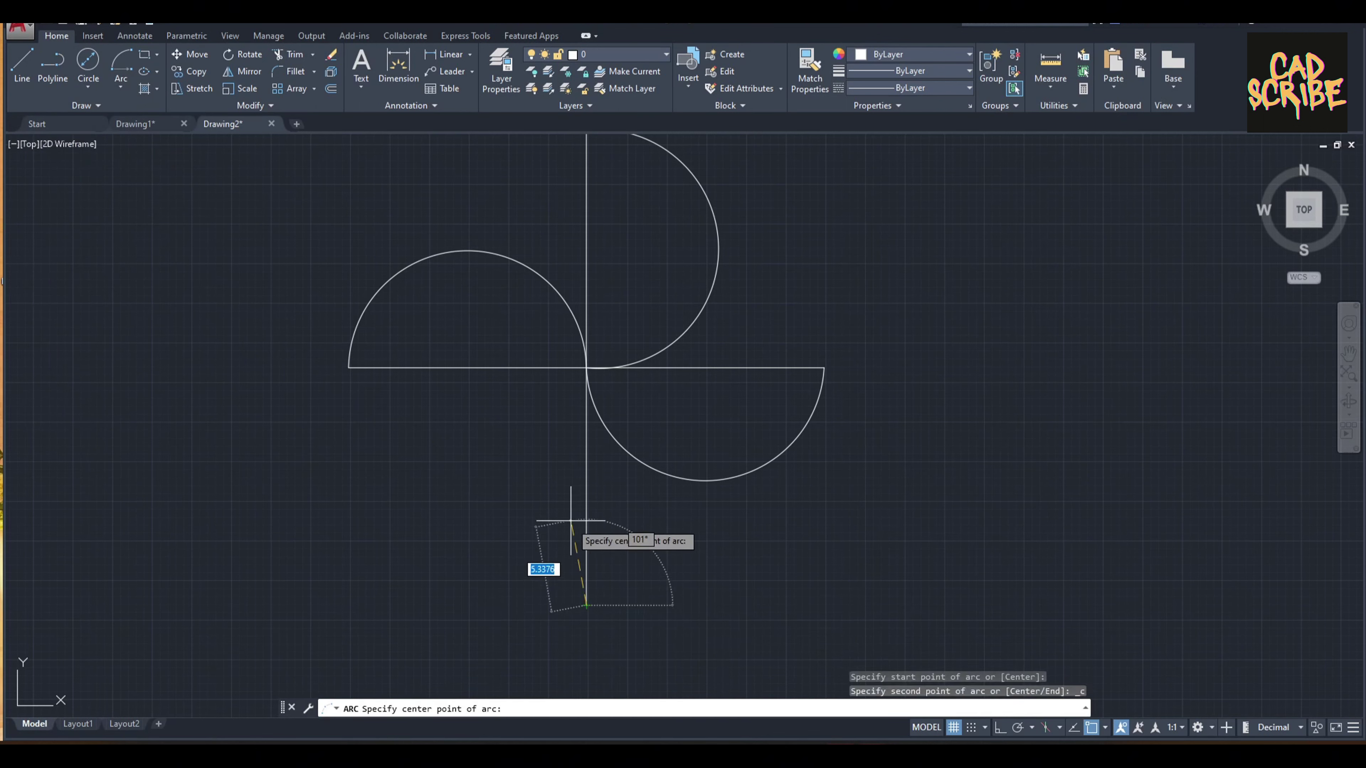
{"action": "left_click", "coordinate": [586, 461]}
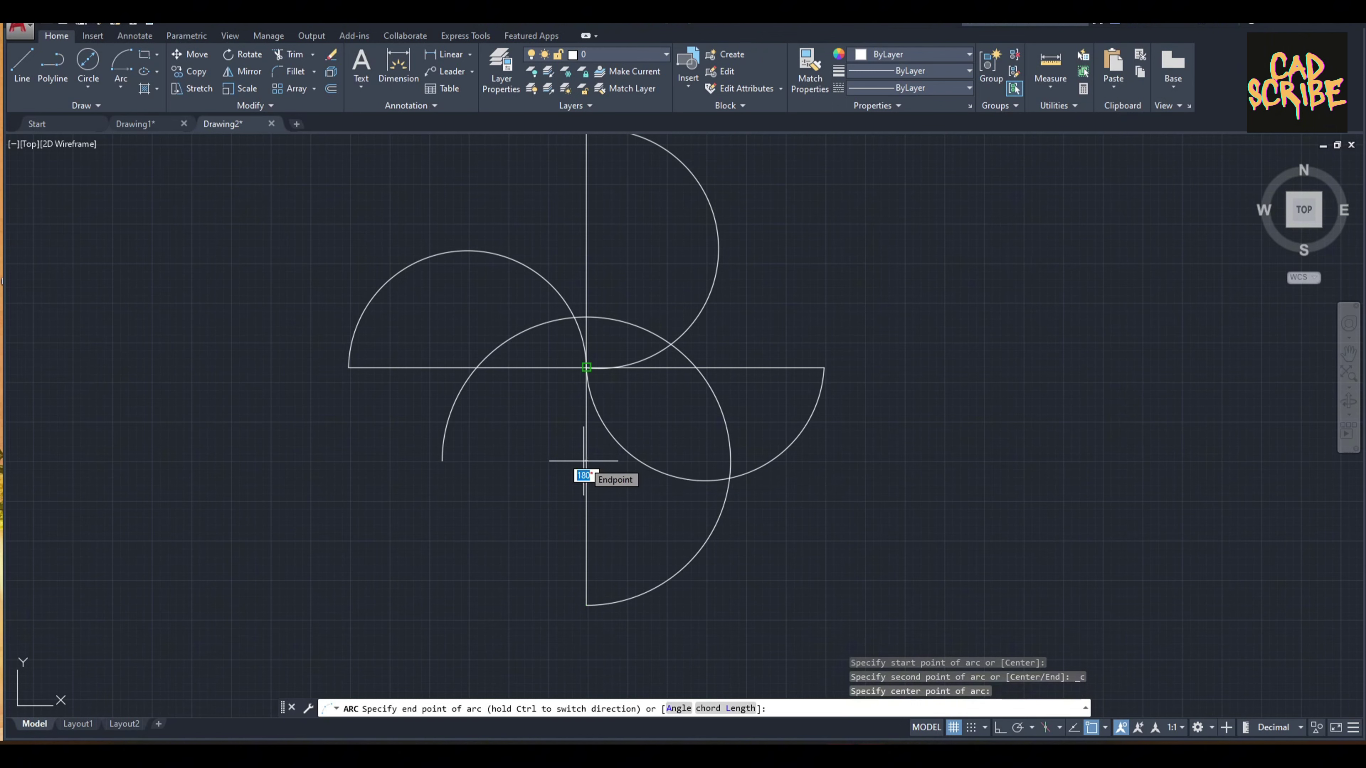
{"action": "key", "text": "Escape"}
Step: Draw a Start, Center, End arc from the intersection to the lower end
{"action": "left_click", "coordinate": [120, 85]}
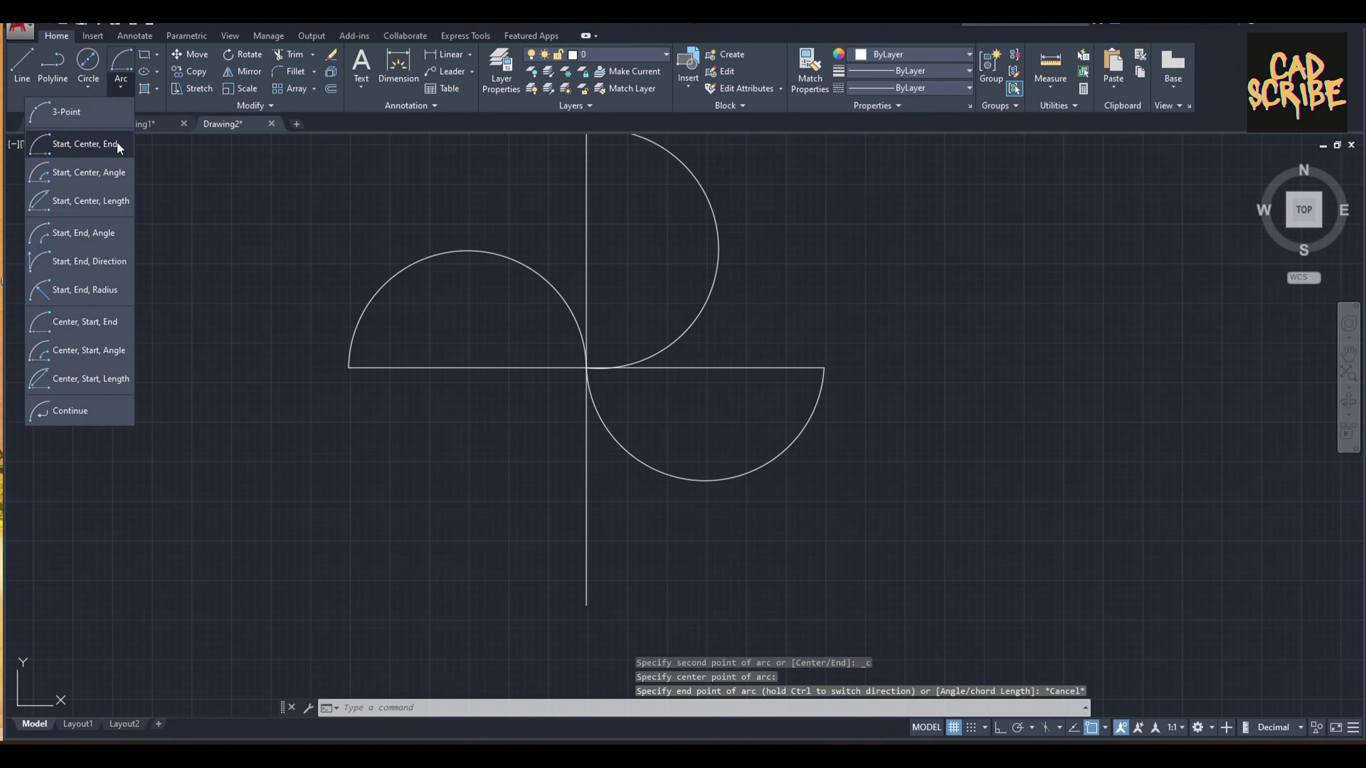
{"action": "left_click", "coordinate": [116, 141]}
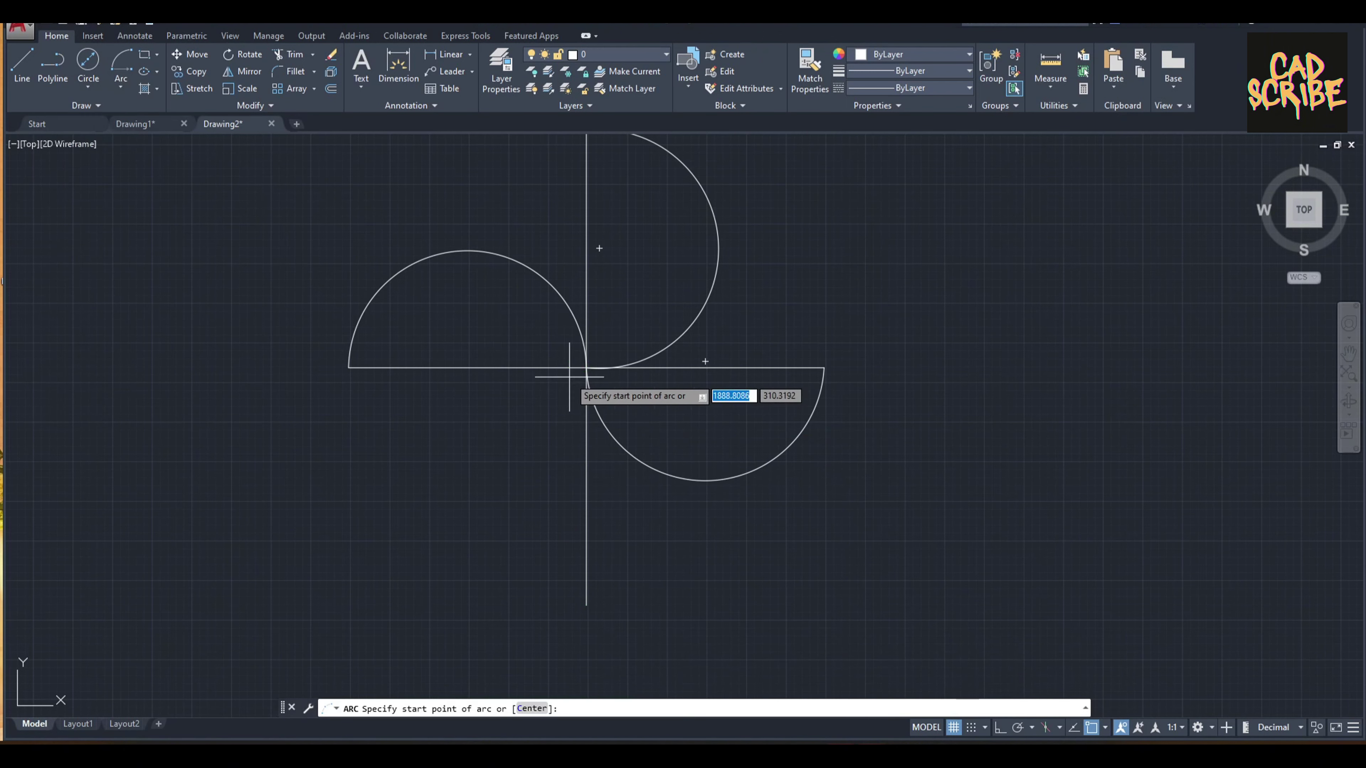
{"action": "left_click", "coordinate": [586, 368]}
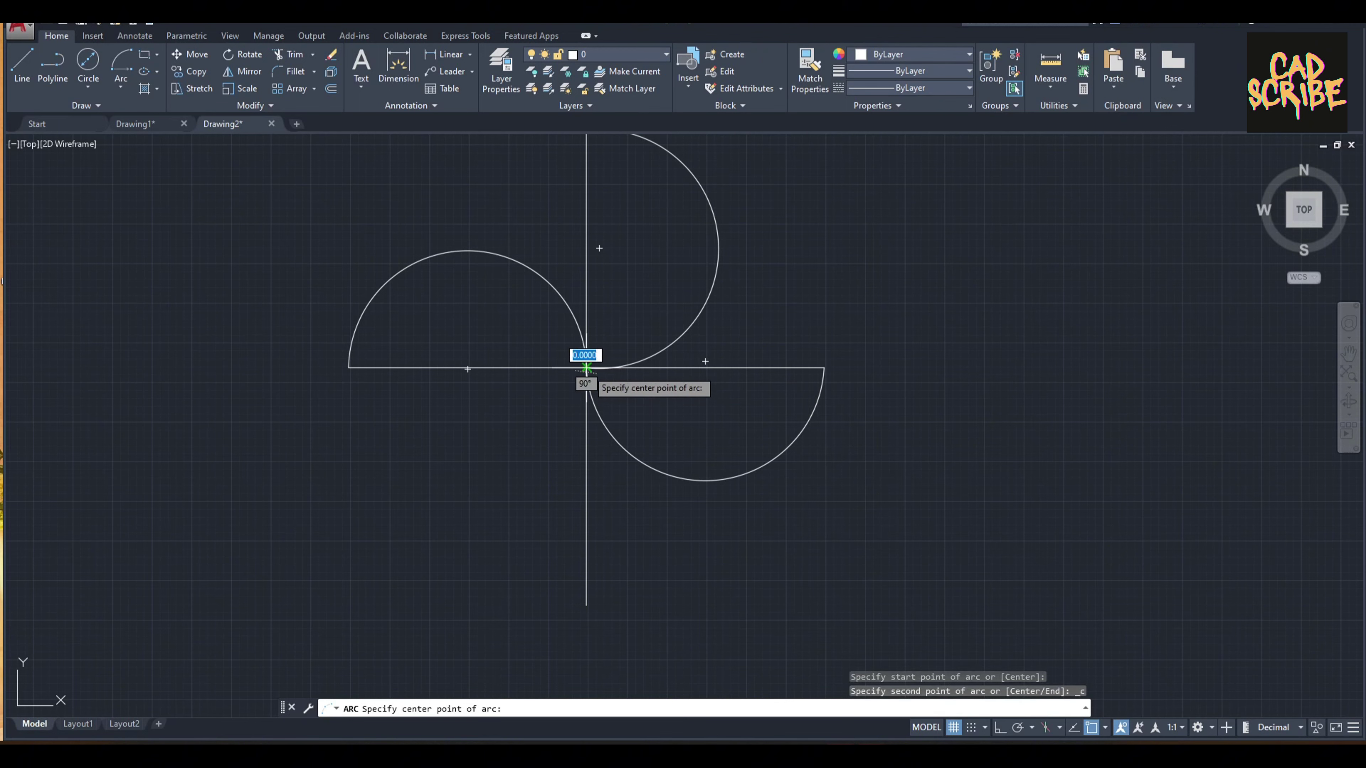
{"action": "left_click", "coordinate": [587, 485]}
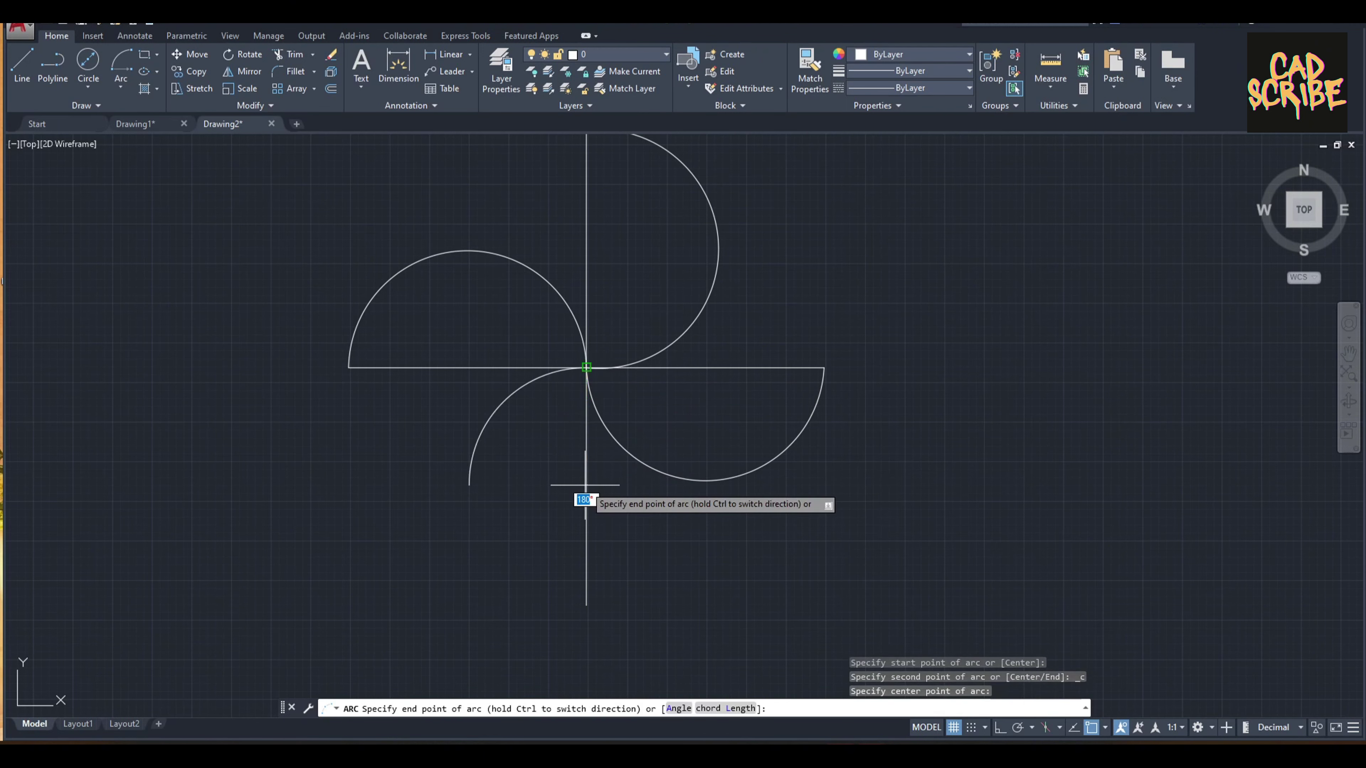
{"action": "left_click", "coordinate": [587, 602]}
{"action": "key", "text": "Escape"}
Step: Check an arc's end grip without stretching it, and centre the pinwheel in view
{"action": "scroll", "coordinate": [591, 582], "scroll_direction": "up", "scroll_amount": 5}
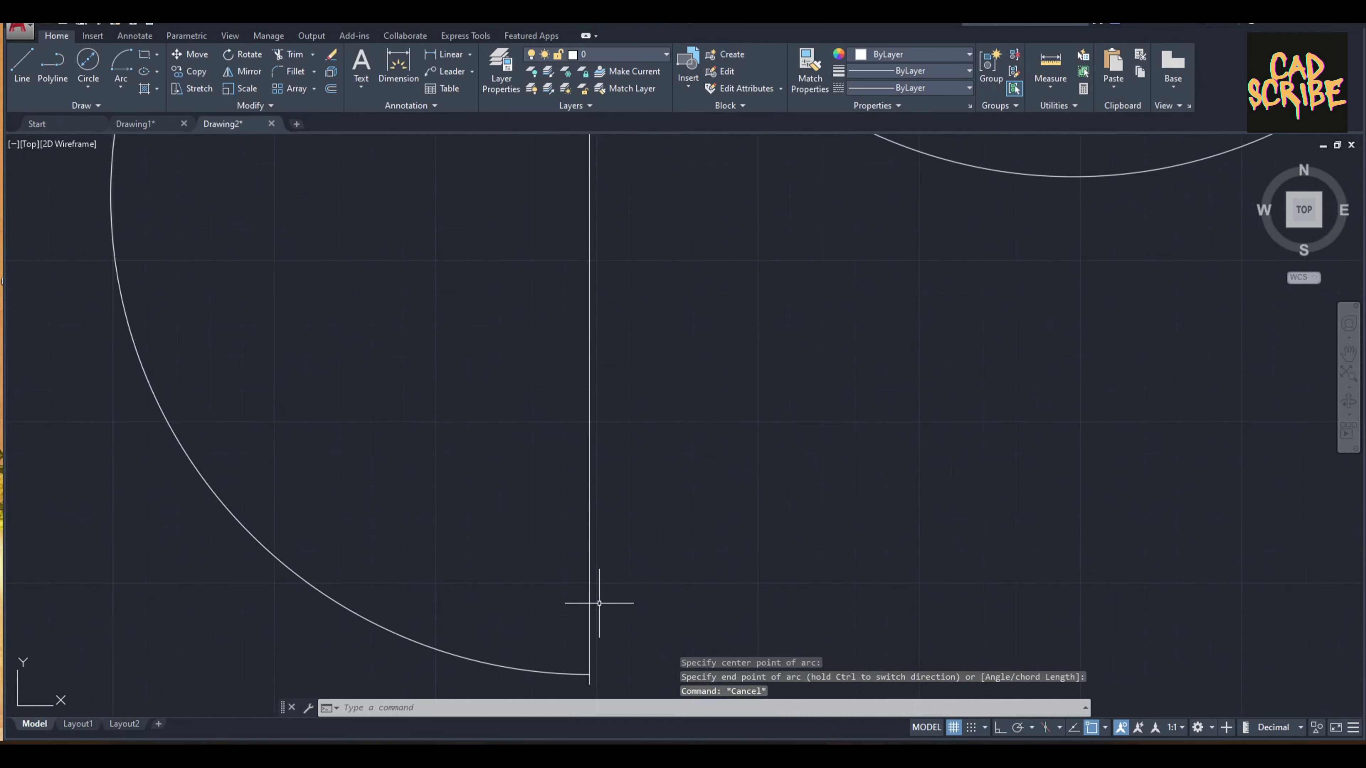
{"action": "left_click", "coordinate": [592, 571]}
{"action": "left_click", "coordinate": [601, 571]}
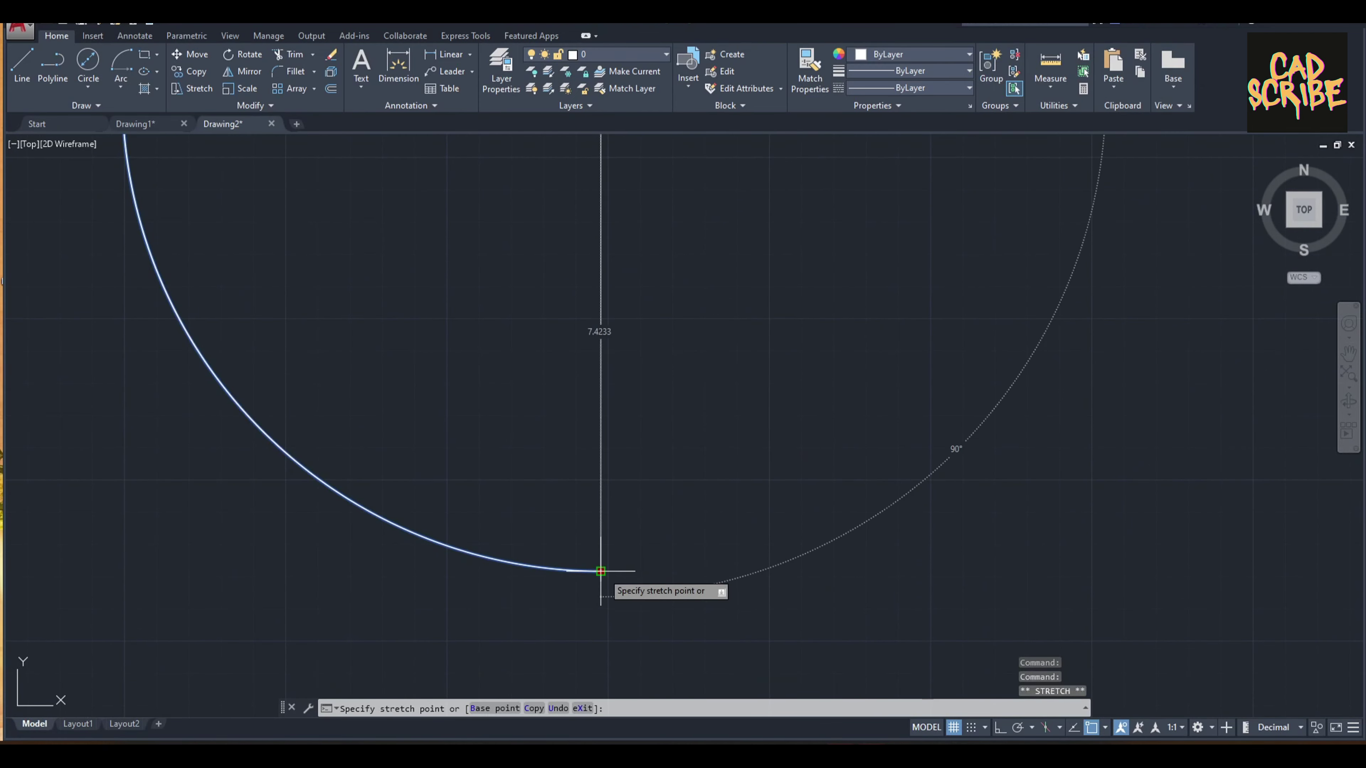
{"action": "key", "text": "Escape"}
{"action": "key", "text": "Escape"}
{"action": "scroll", "coordinate": [670, 427], "scroll_direction": "down", "scroll_amount": 6}
{"action": "middle_click_drag", "start_coordinate": [459, 425], "coordinate": [476, 396]}
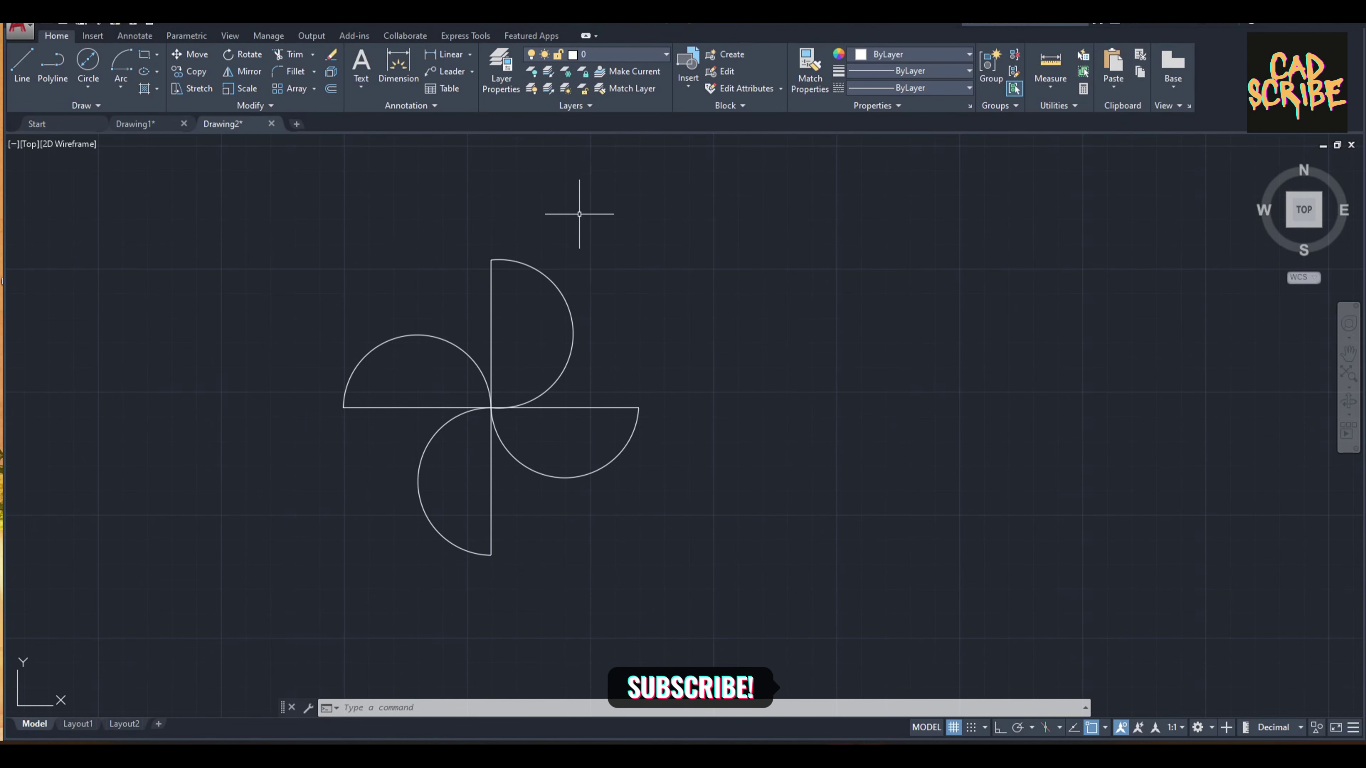
Step: Open the Layer dropdown to show layers 0 and Layer1 through Layer5
{"action": "left_click", "coordinate": [612, 57]}
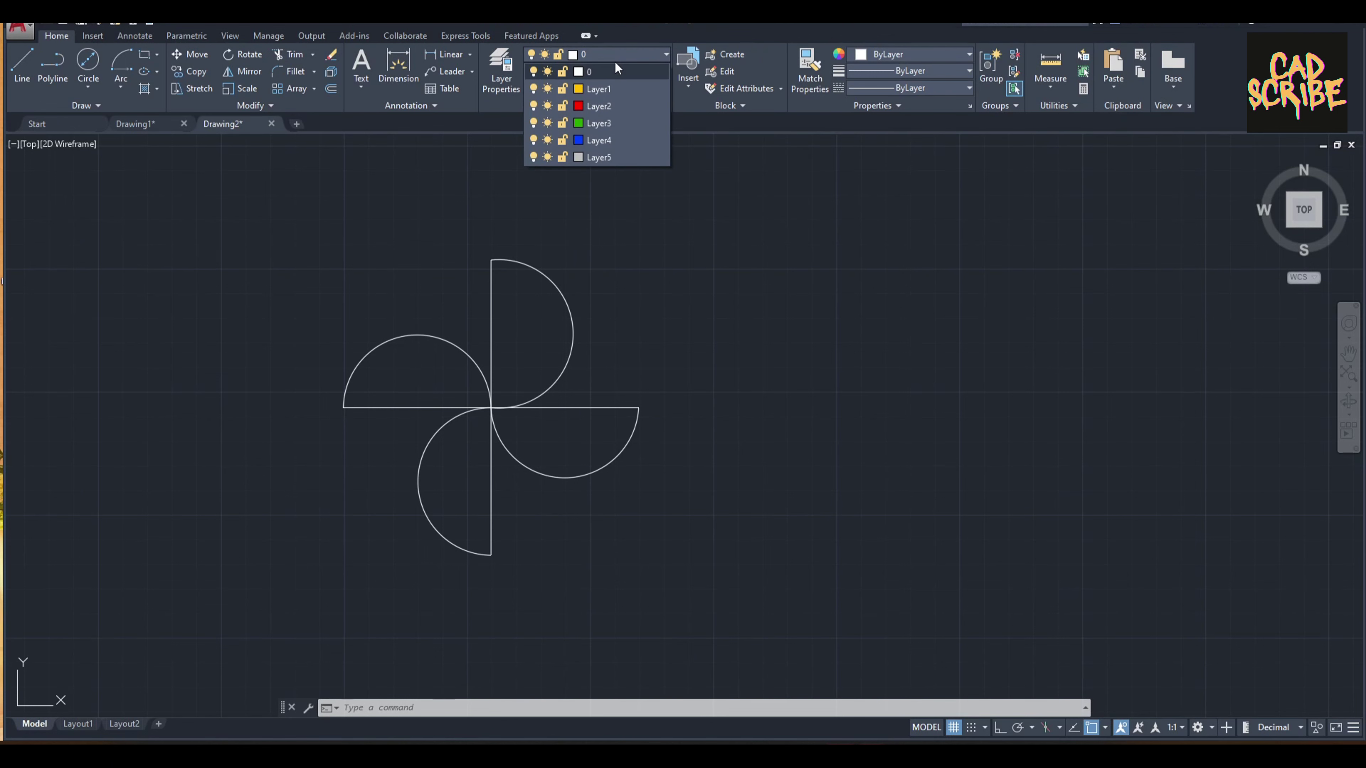
Step: Hatch the upper-left semicircle solid yellow on Layer1, then make Layer2 current
{"action": "left_click", "coordinate": [626, 92]}
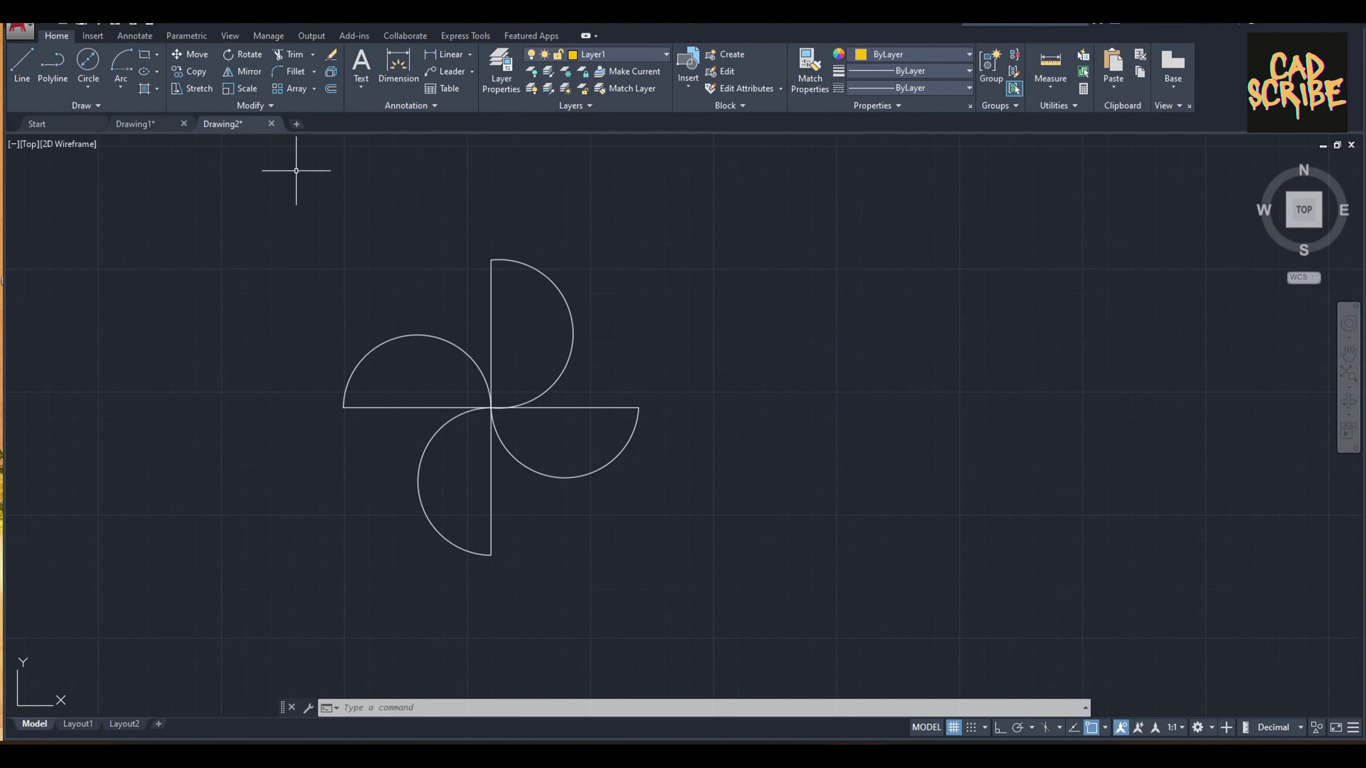
{"action": "left_click", "coordinate": [143, 90]}
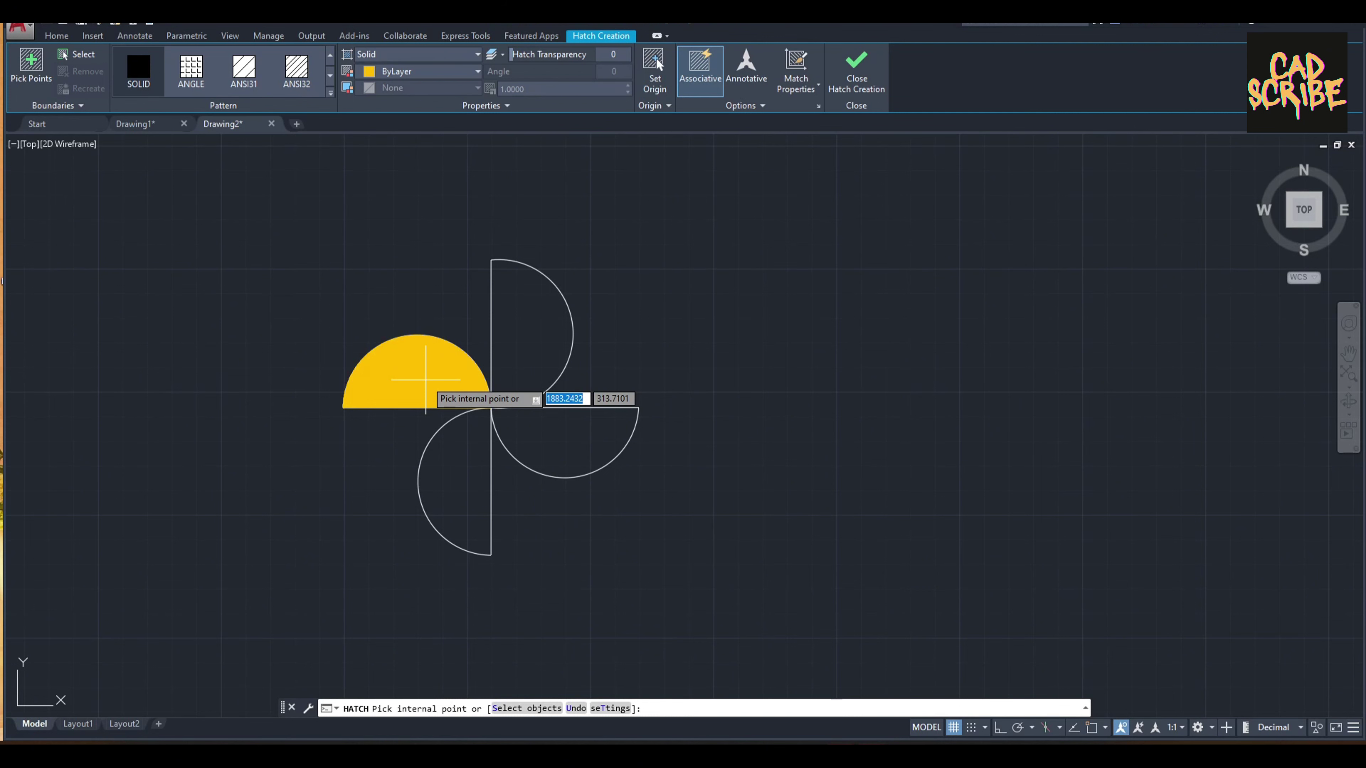
{"action": "left_click", "coordinate": [425, 380]}
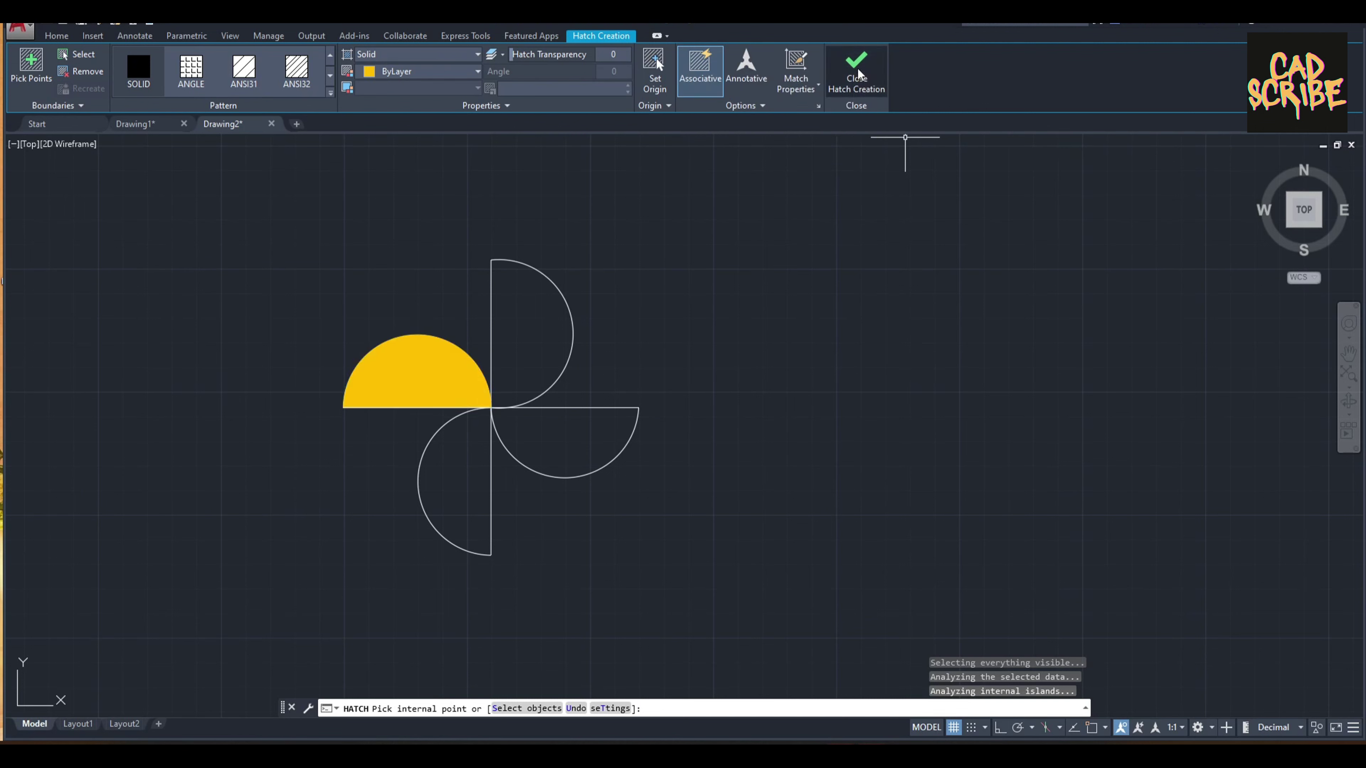
{"action": "key", "text": "Return"}
{"action": "left_click", "coordinate": [591, 52]}
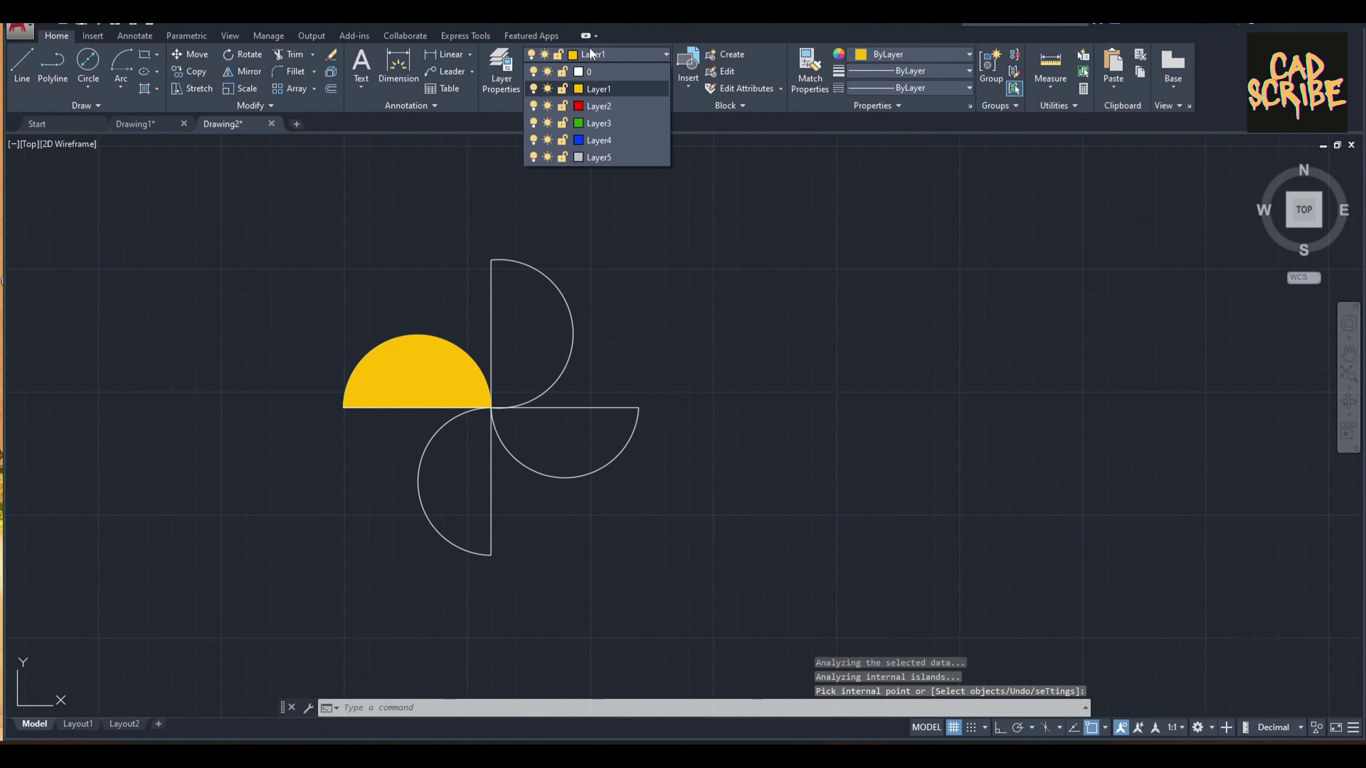
{"action": "left_click", "coordinate": [606, 106]}
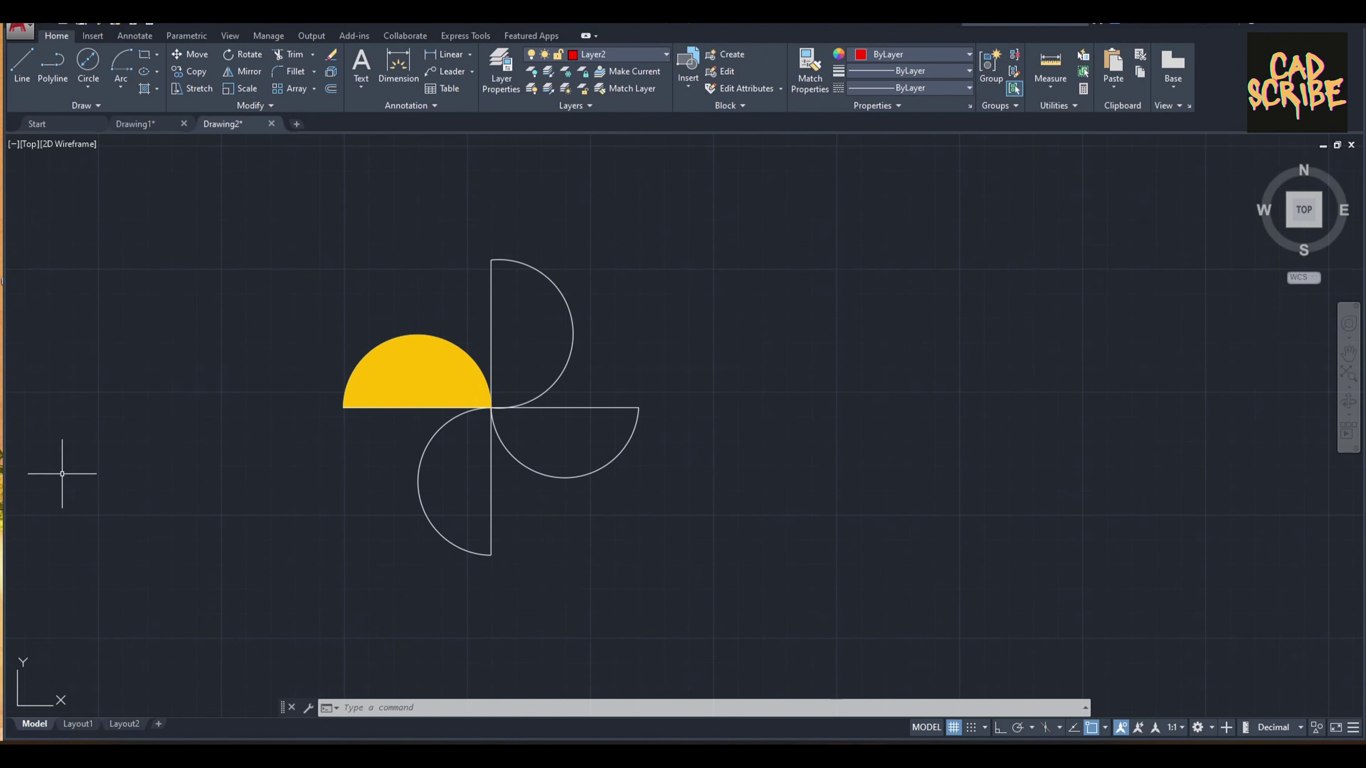
Step: Hatch the upper-right semicircle solid red on Layer2
{"action": "left_click", "coordinate": [155, 89]}
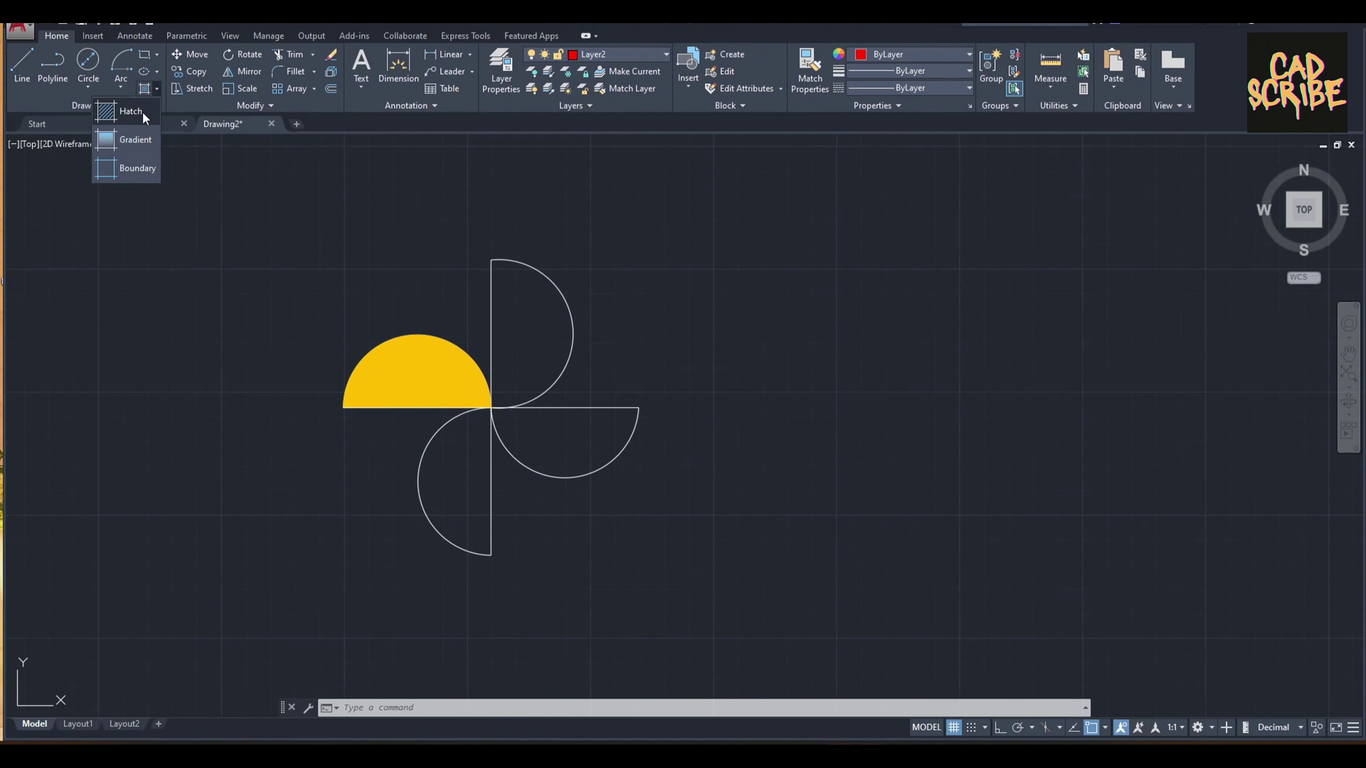
{"action": "left_click", "coordinate": [142, 111]}
{"action": "left_click", "coordinate": [510, 335]}
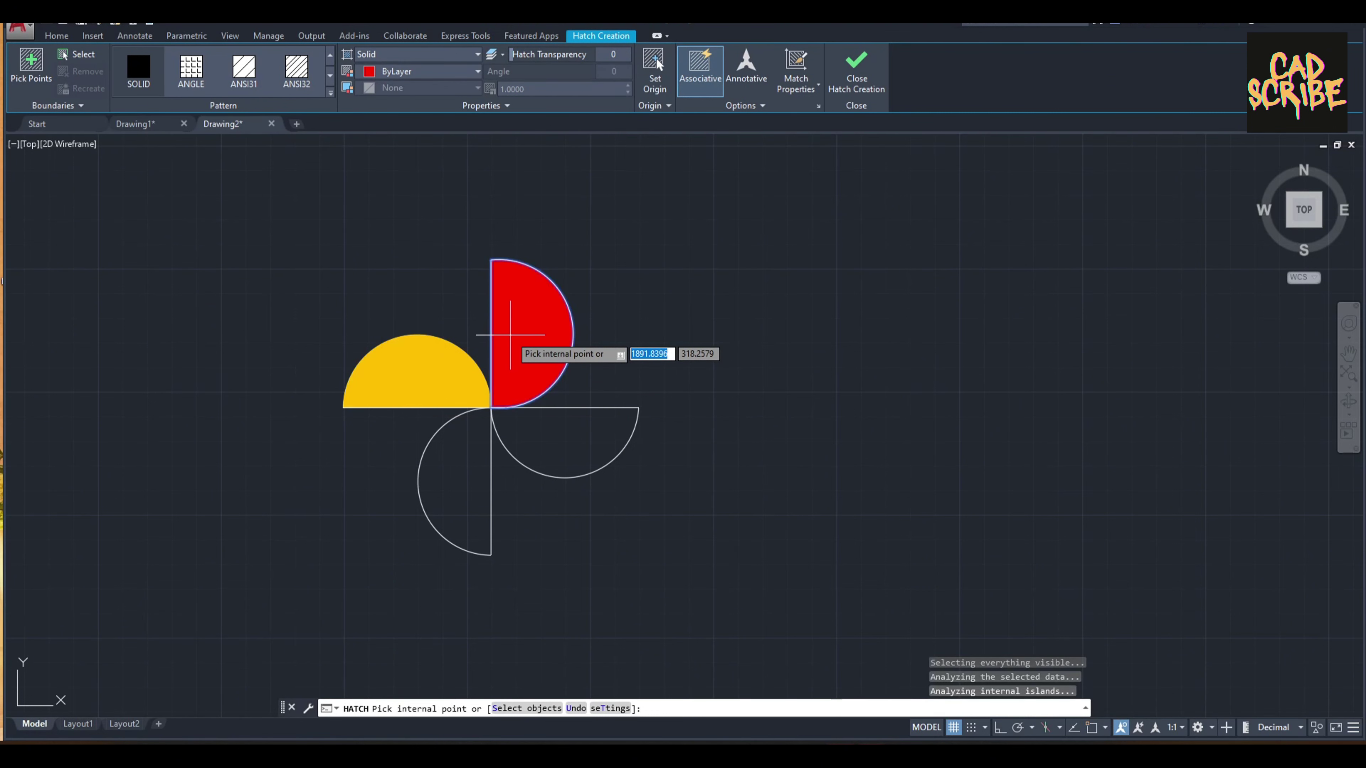
{"action": "left_click", "coordinate": [859, 87]}
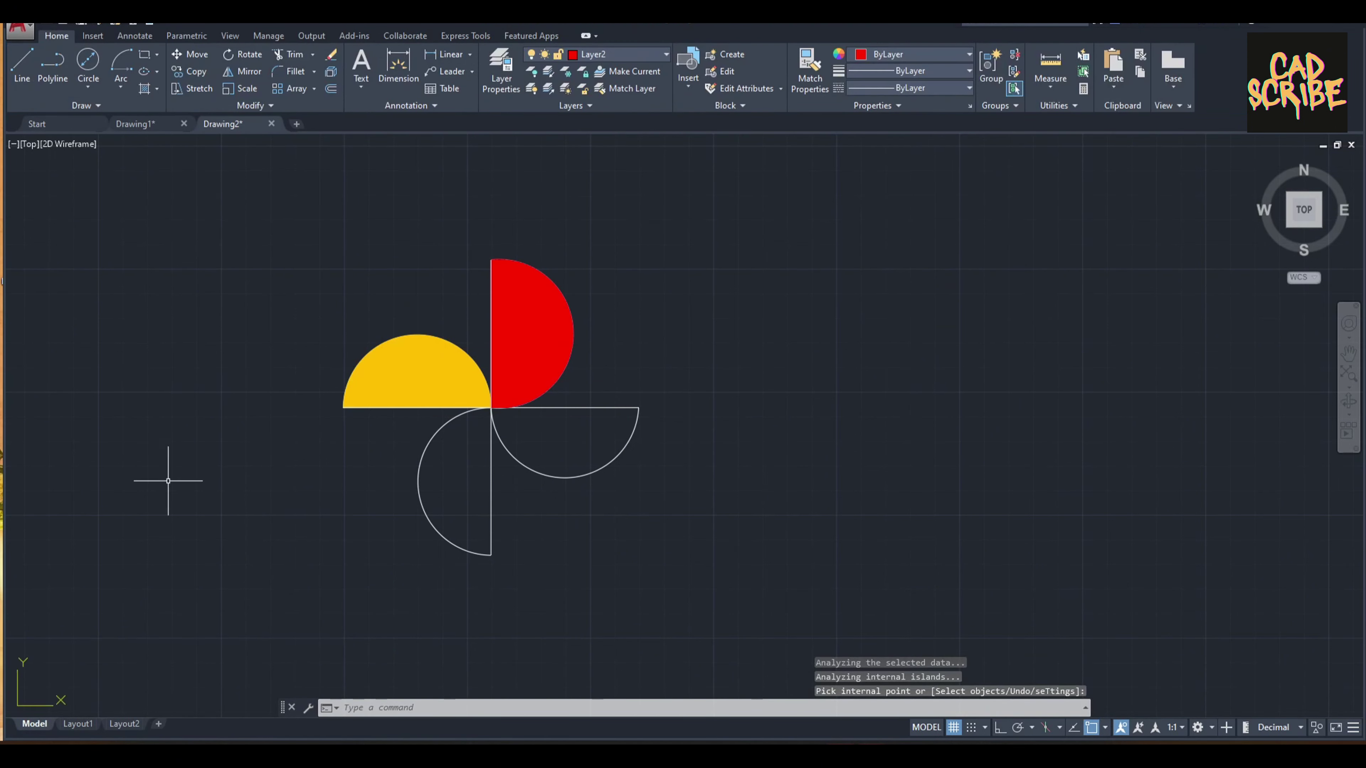
Step: Make Layer3 current and hatch the lower-left semicircle solid green
{"action": "left_click", "coordinate": [611, 55]}
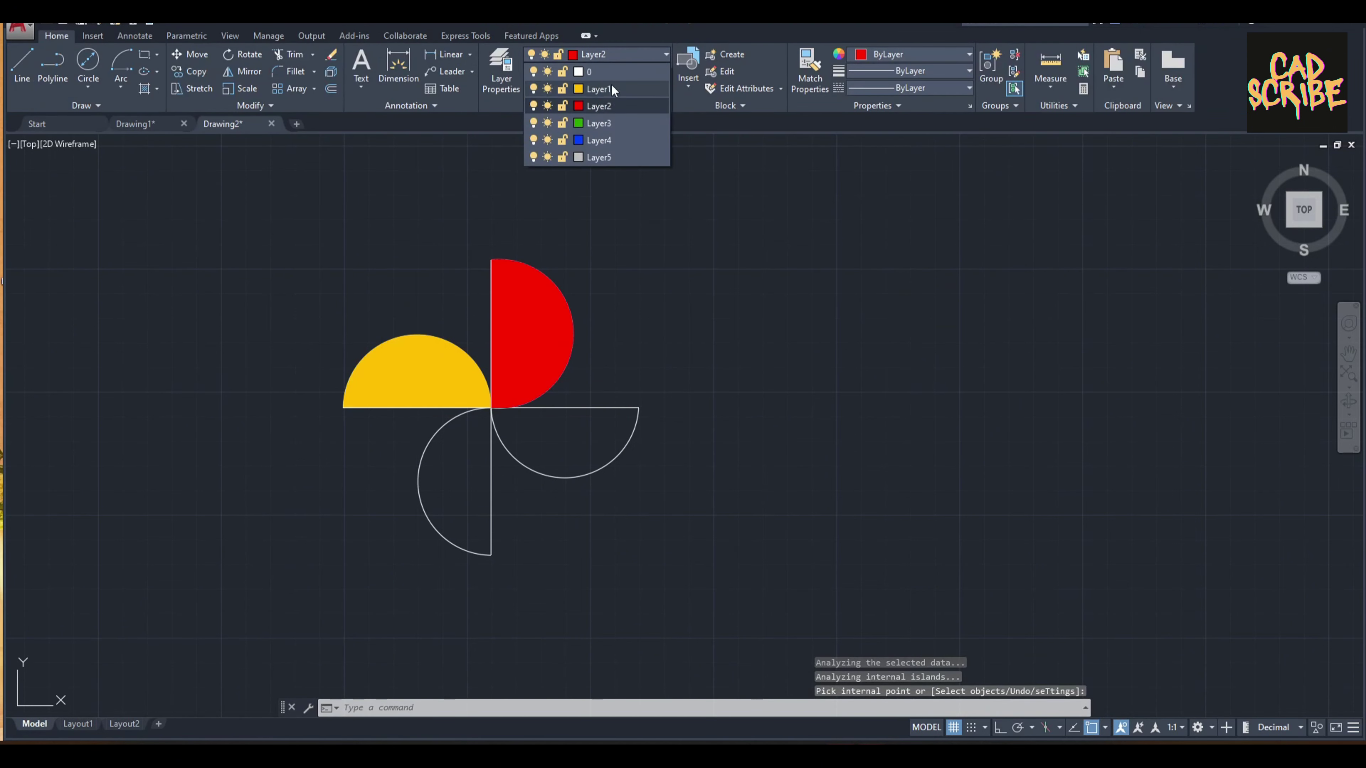
{"action": "left_click", "coordinate": [612, 123]}
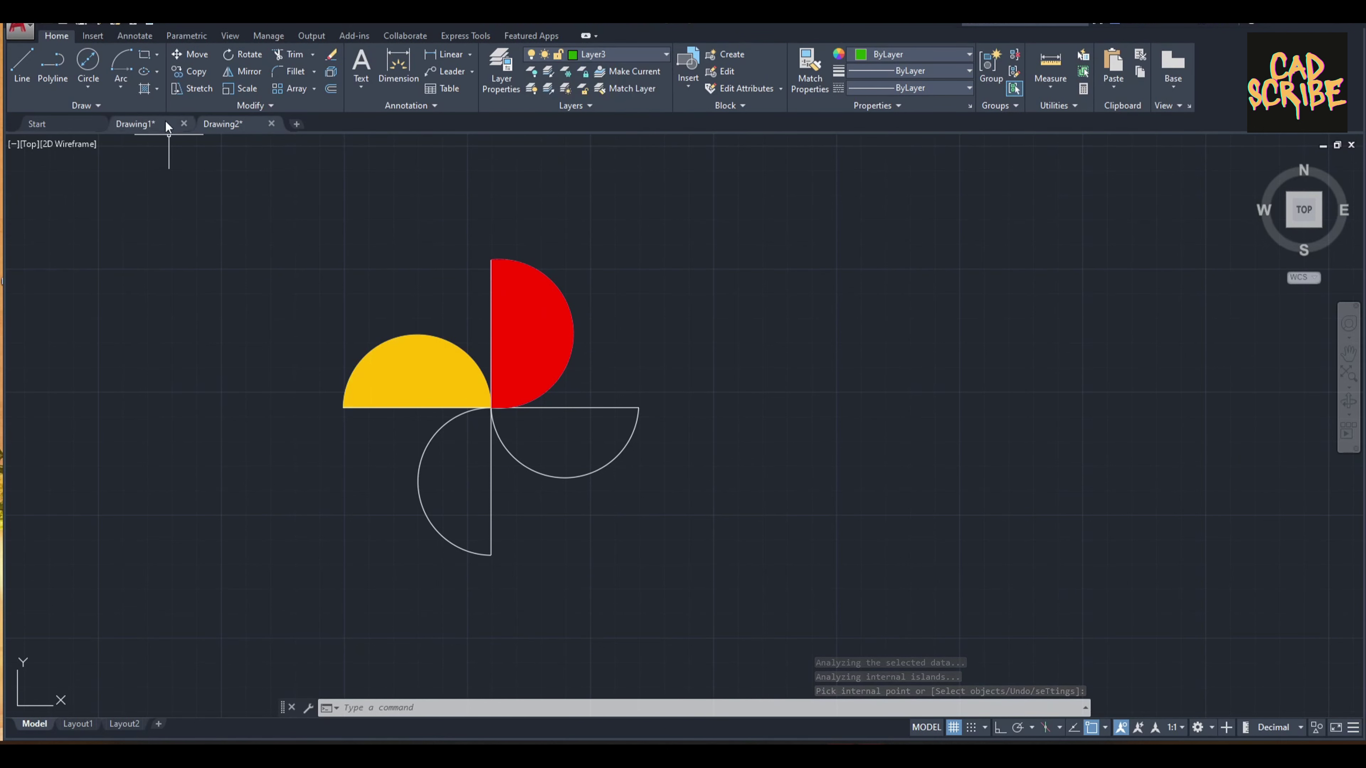
{"action": "left_click", "coordinate": [159, 95]}
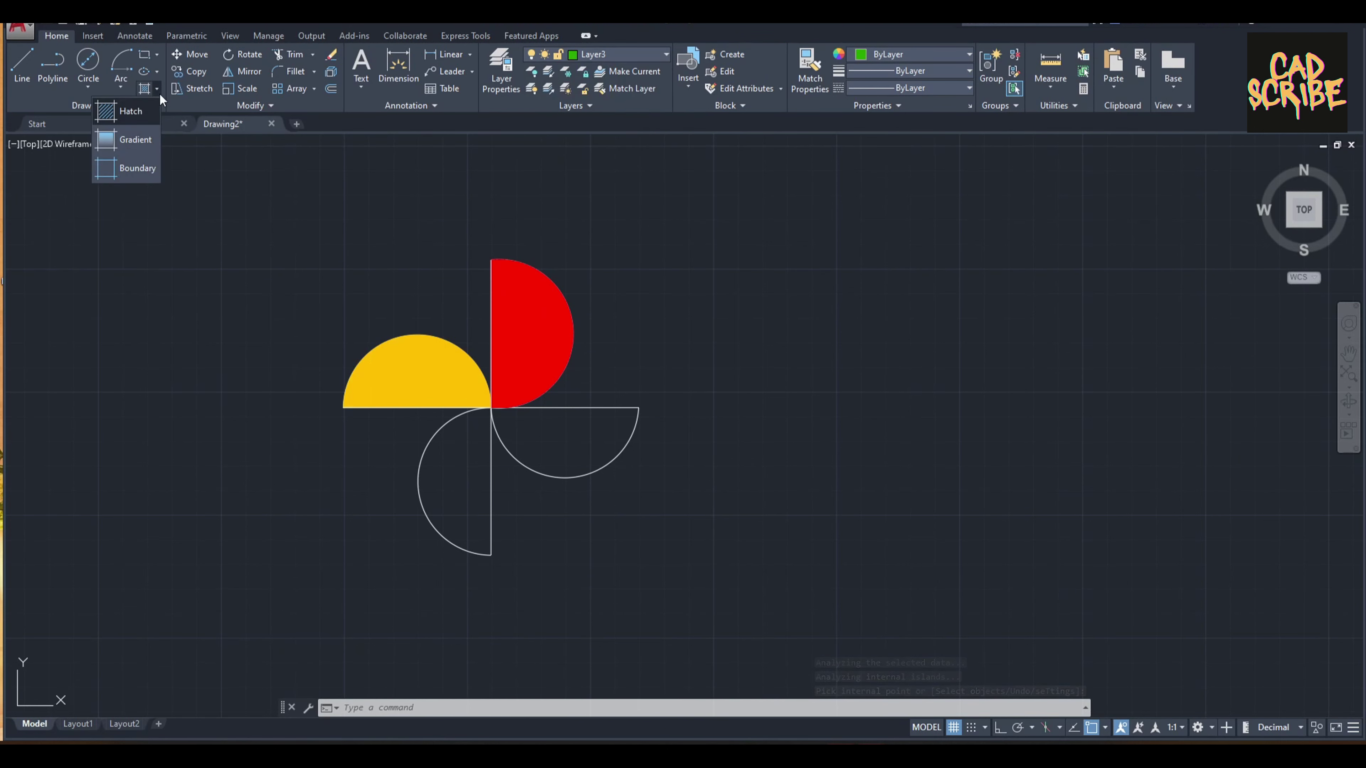
{"action": "left_click", "coordinate": [149, 113]}
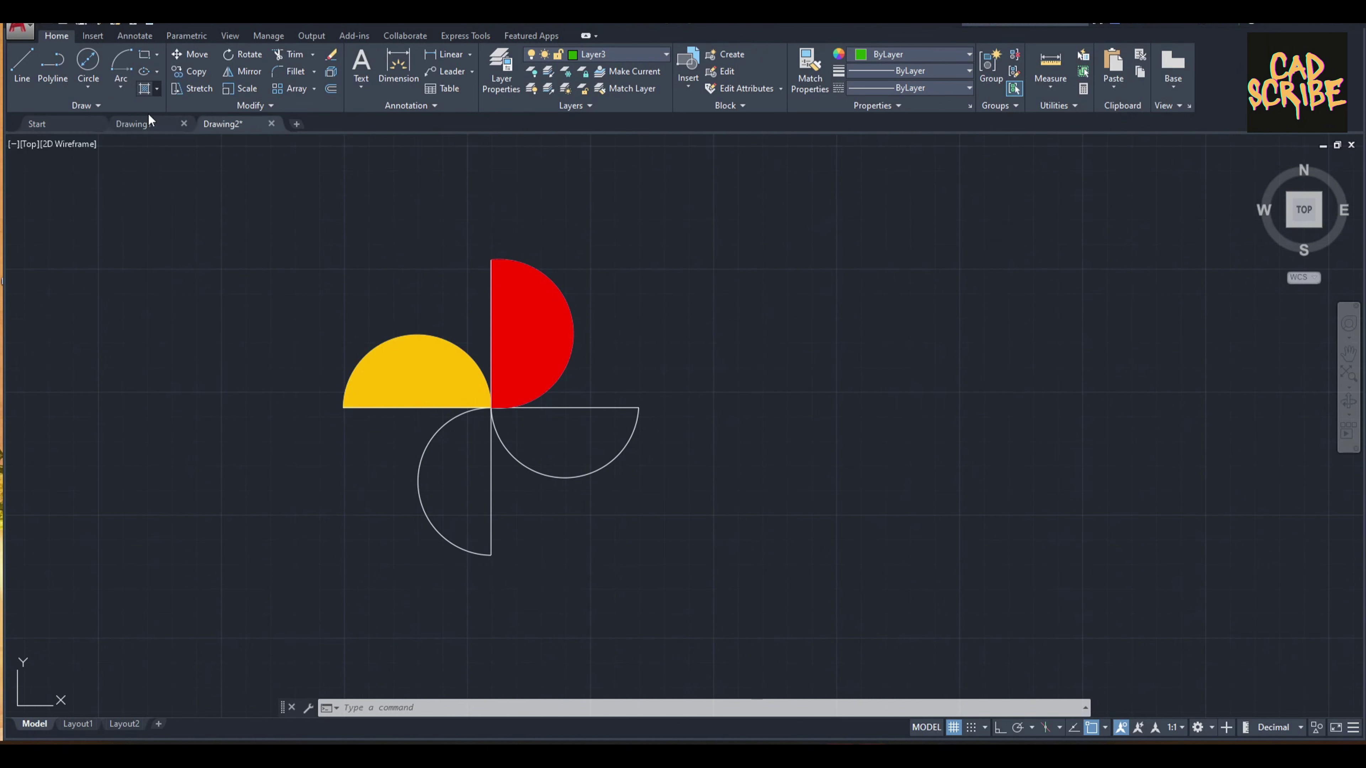
{"action": "left_click", "coordinate": [461, 484]}
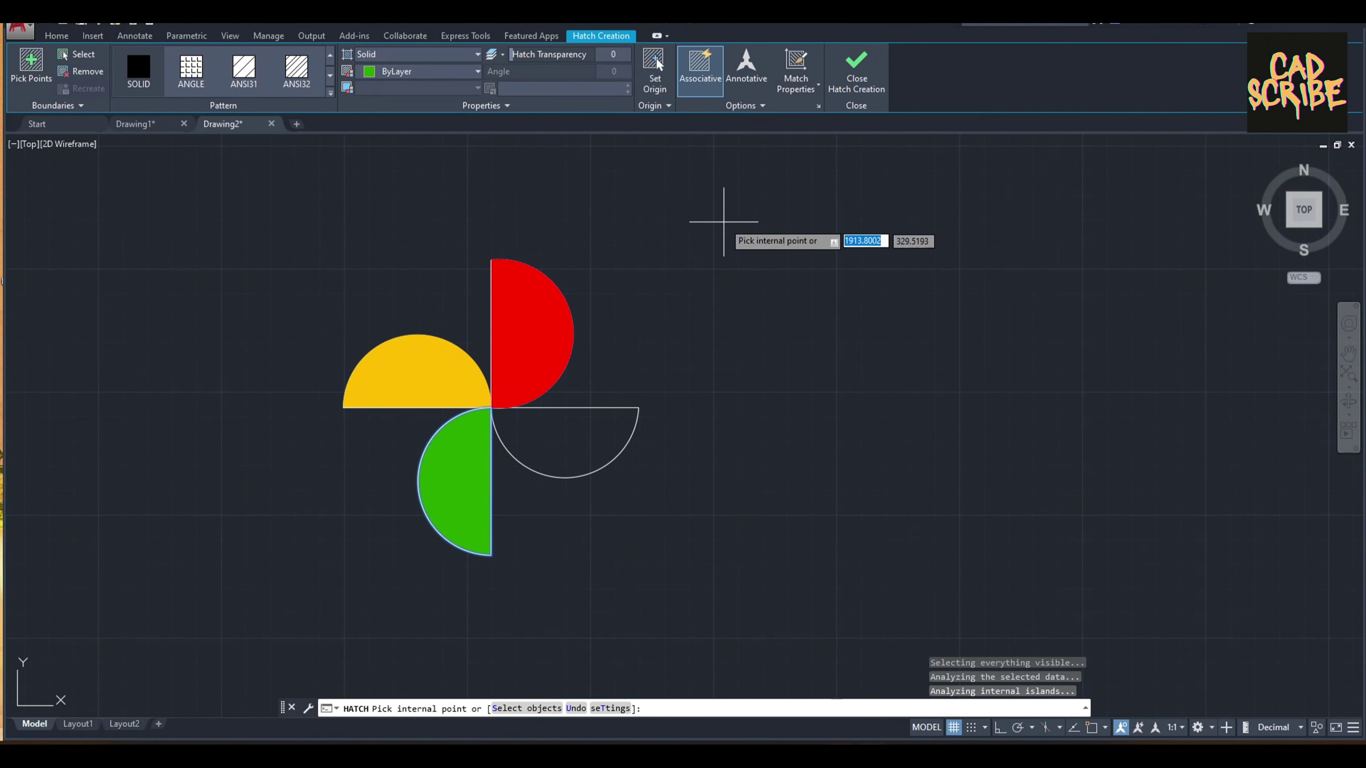
{"action": "key", "text": "Escape"}
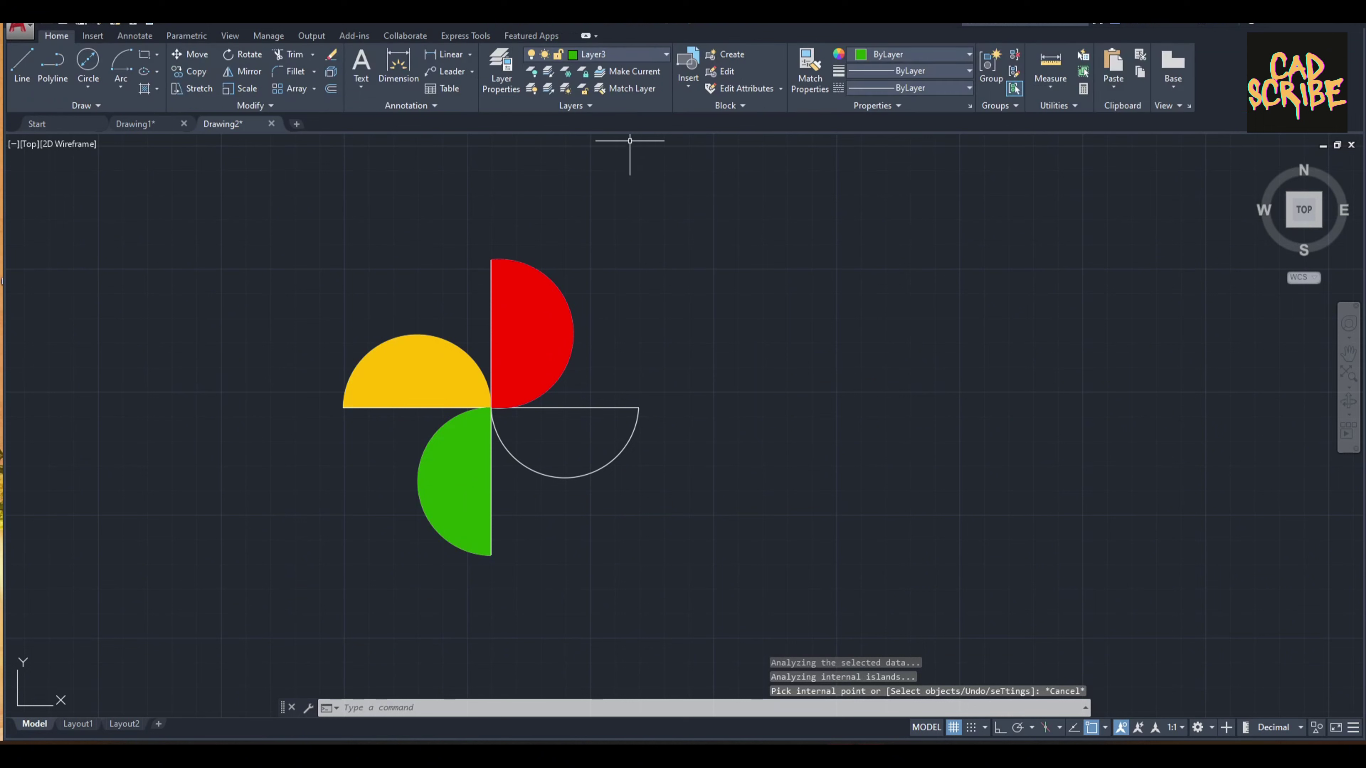
Step: Make Layer4 current and hatch the lower-right semicircle solid blue, then recentre the finished pinwheel
{"action": "left_click", "coordinate": [625, 52]}
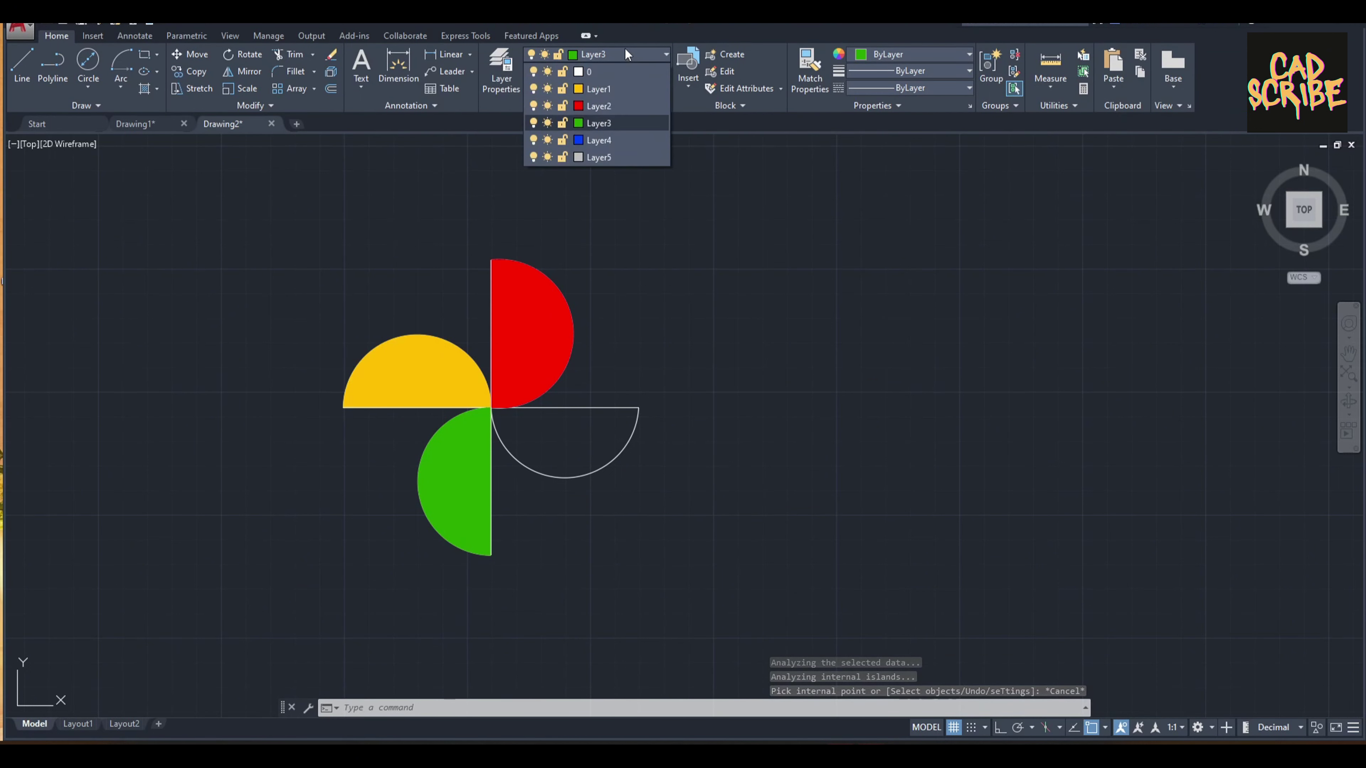
{"action": "left_click", "coordinate": [658, 139]}
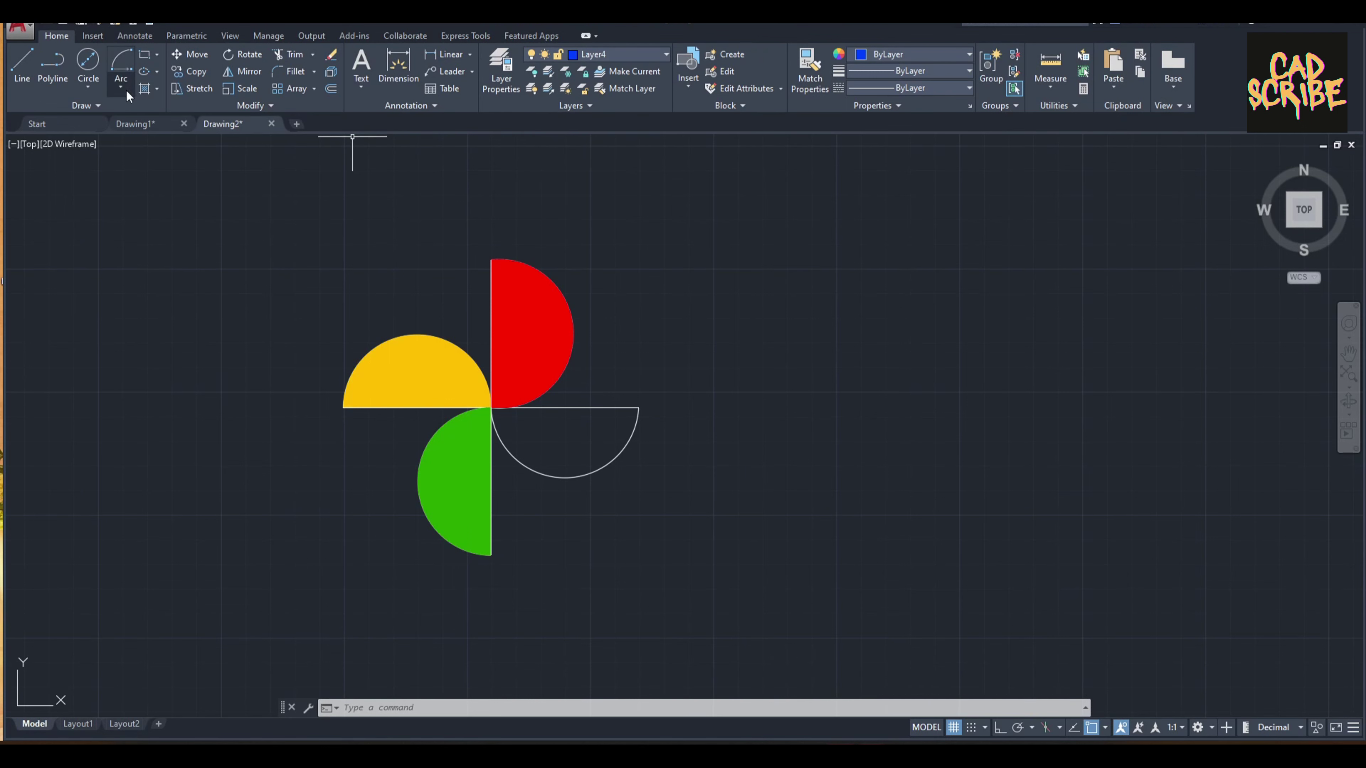
{"action": "left_click", "coordinate": [153, 88]}
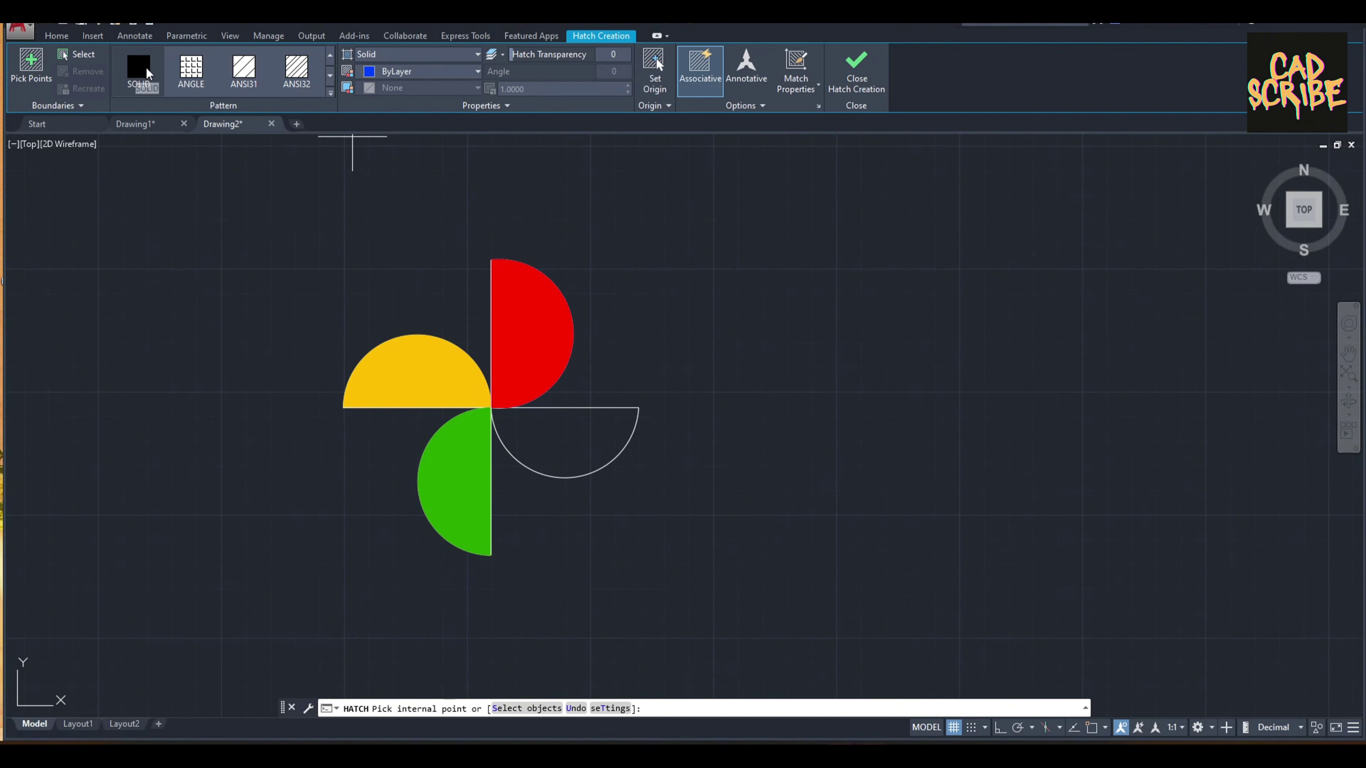
{"action": "left_click", "coordinate": [535, 428]}
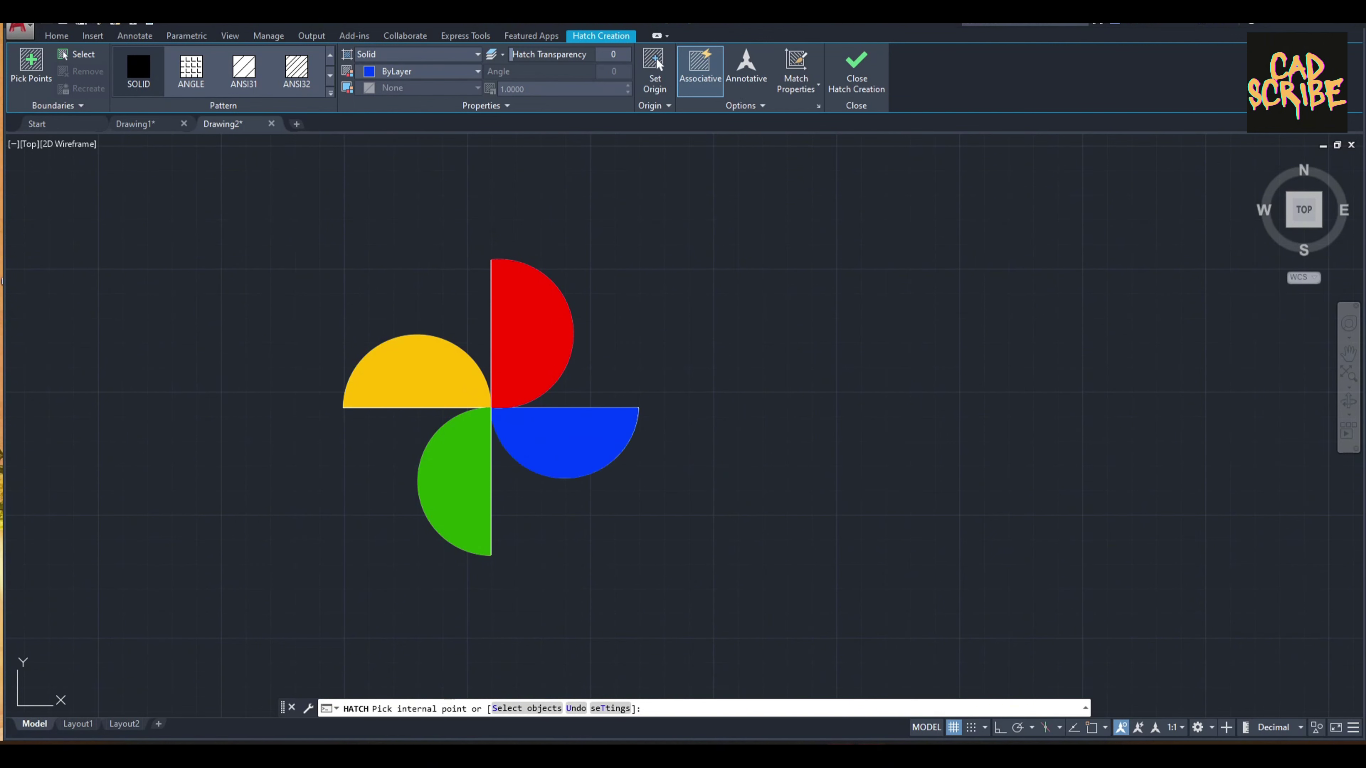
{"action": "key", "text": "Escape"}
{"action": "scroll", "coordinate": [658, 378], "scroll_direction": "up", "scroll_amount": 2}
{"action": "middle_click_drag", "start_coordinate": [658, 377], "coordinate": [863, 345]}
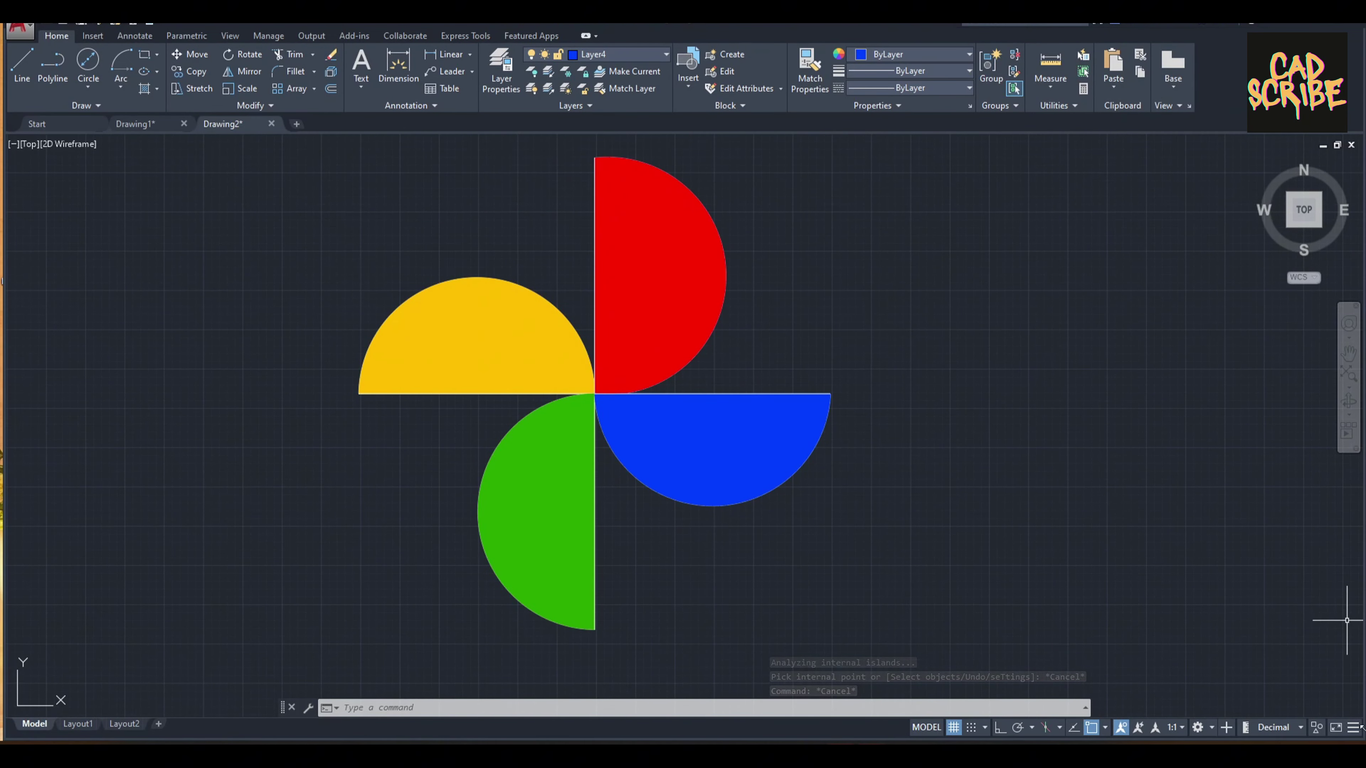